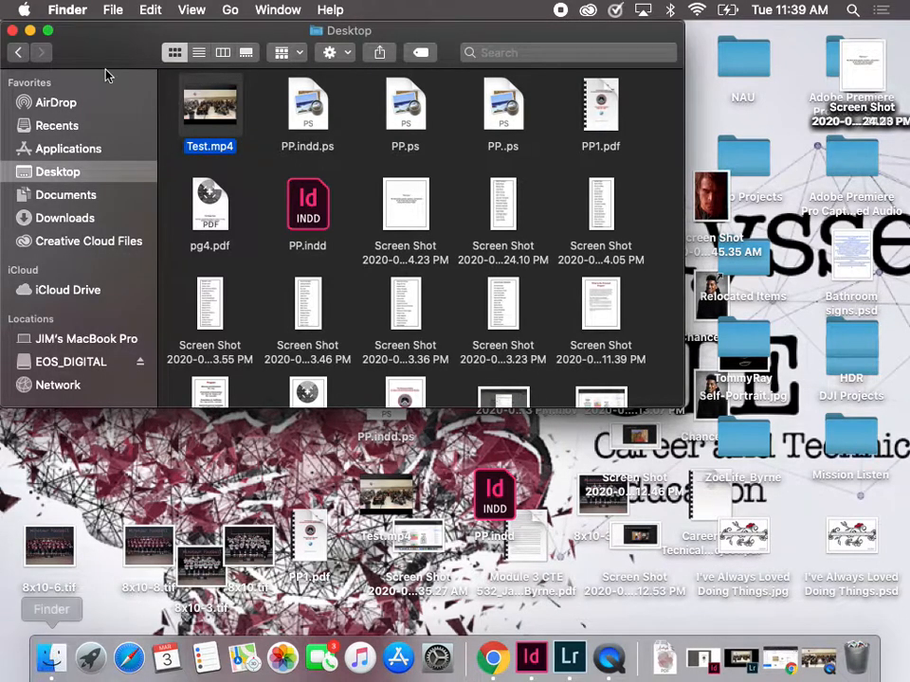
Find lrtimelapse.zip in the Downloads folder and extract it
{"action": "left_click", "coordinate": [65, 219]}
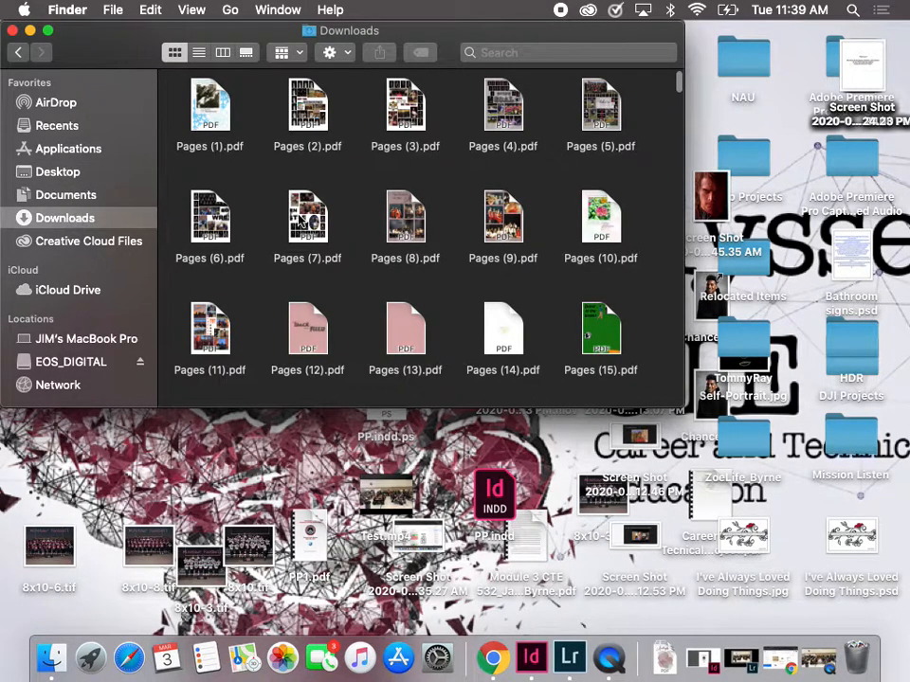
{"action": "scroll", "coordinate": [300, 220], "scroll_direction": "down", "scroll_amount": 5}
{"action": "scroll", "coordinate": [300, 220], "scroll_direction": "down", "scroll_amount": 15}
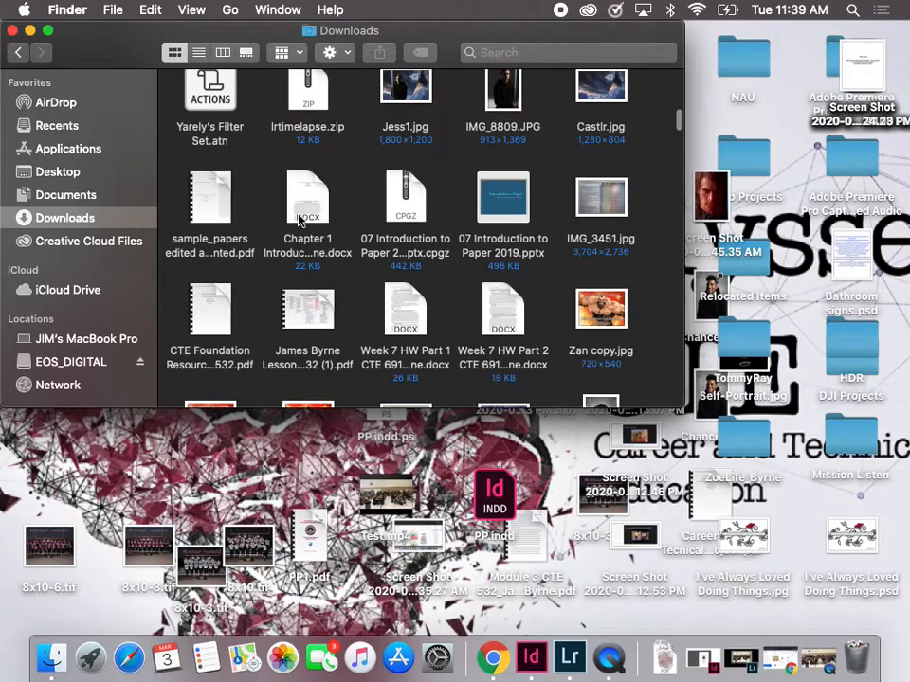
{"action": "scroll", "coordinate": [300, 220], "scroll_direction": "down", "scroll_amount": 20}
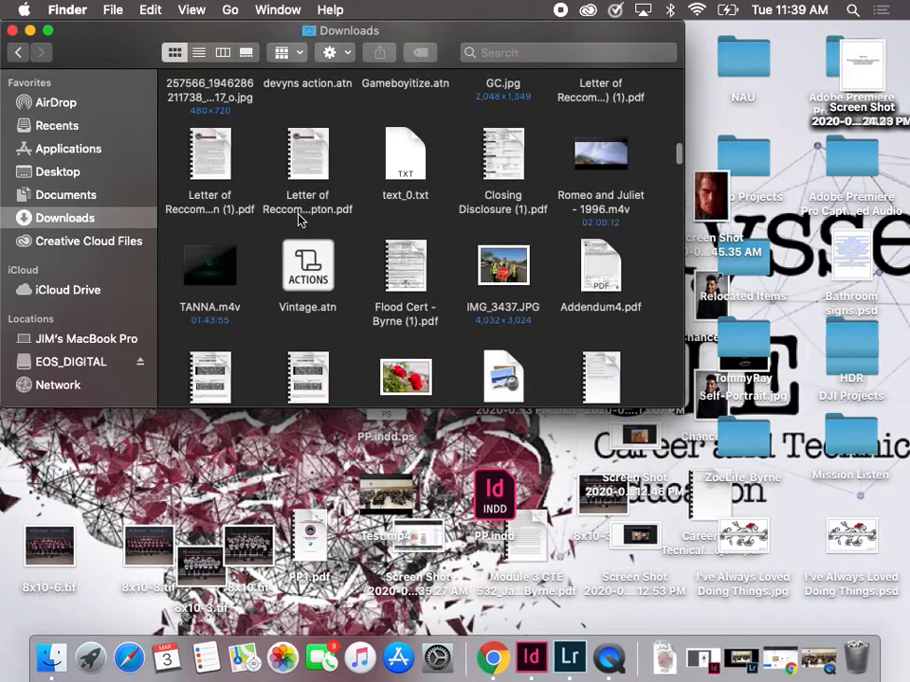
{"action": "scroll", "coordinate": [300, 220], "scroll_direction": "up", "scroll_amount": 10}
{"action": "scroll", "coordinate": [300, 220], "scroll_direction": "up", "scroll_amount": 10}
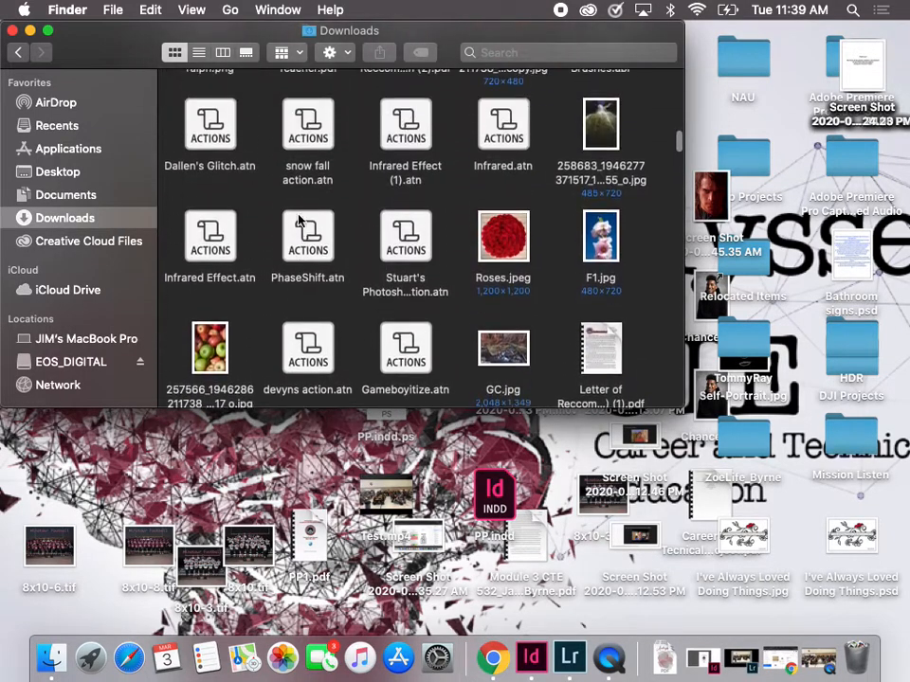
{"action": "scroll", "coordinate": [299, 220], "scroll_direction": "up", "scroll_amount": 10}
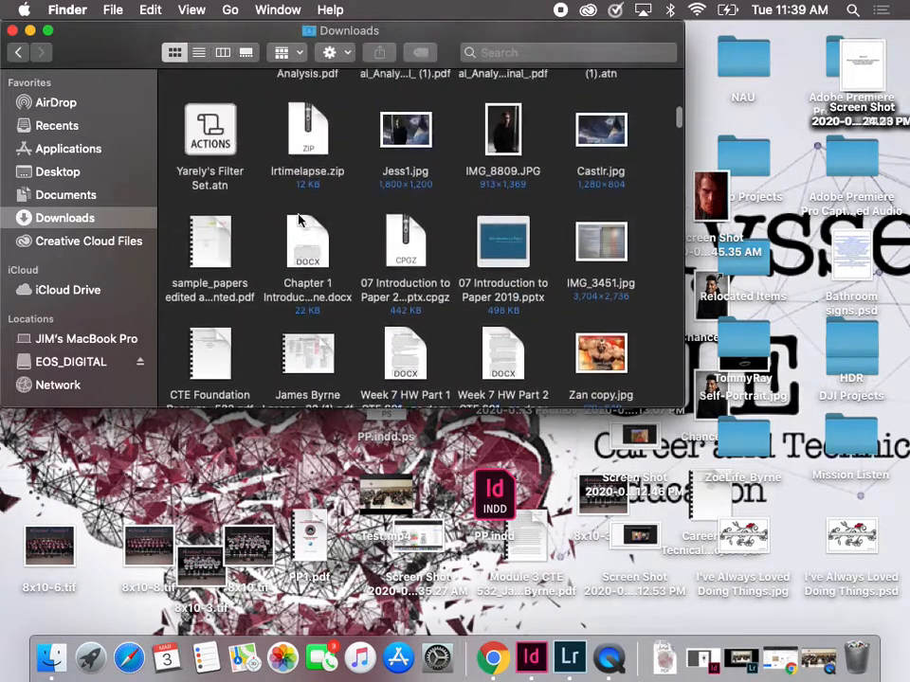
{"action": "scroll", "coordinate": [300, 219], "scroll_direction": "down", "scroll_amount": 4}
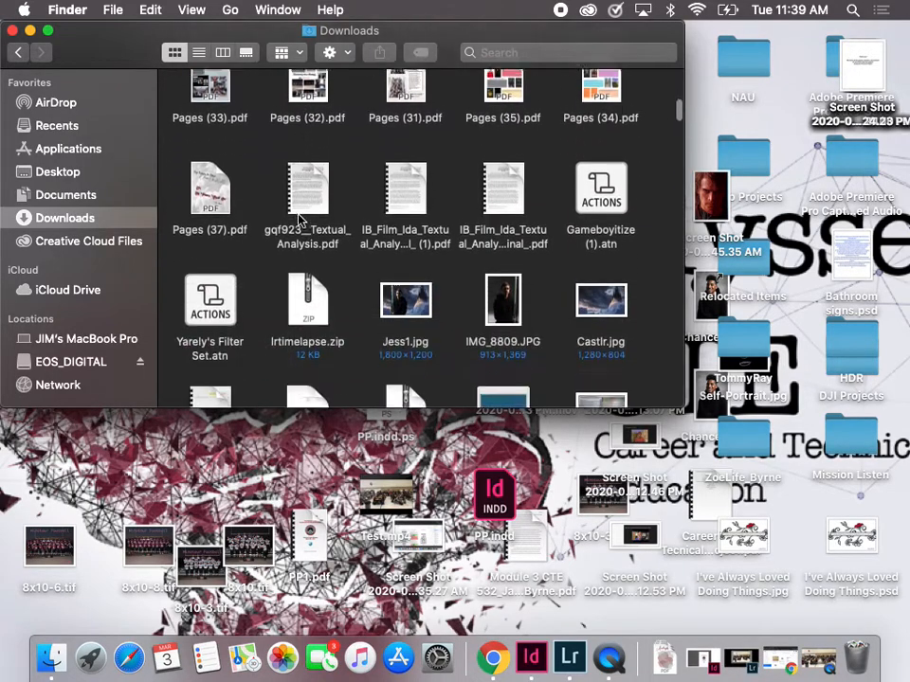
{"action": "double_click", "coordinate": [312, 270]}
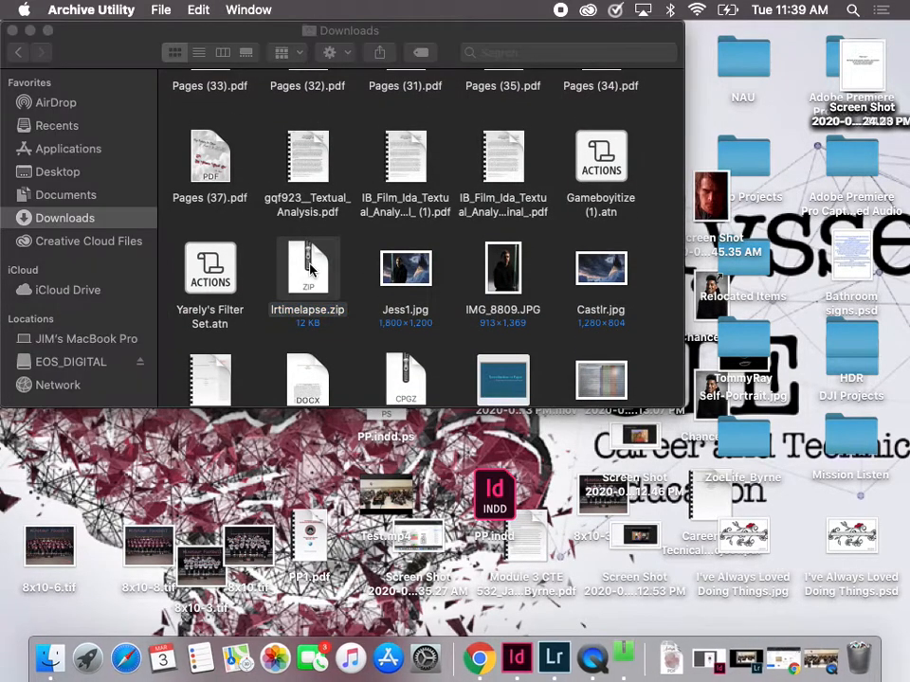
Show the templates in the extracted LRB Timelapse folder, inside Slideshow Templates > User Templates
{"action": "scroll", "coordinate": [331, 337], "scroll_direction": "up", "scroll_amount": 12}
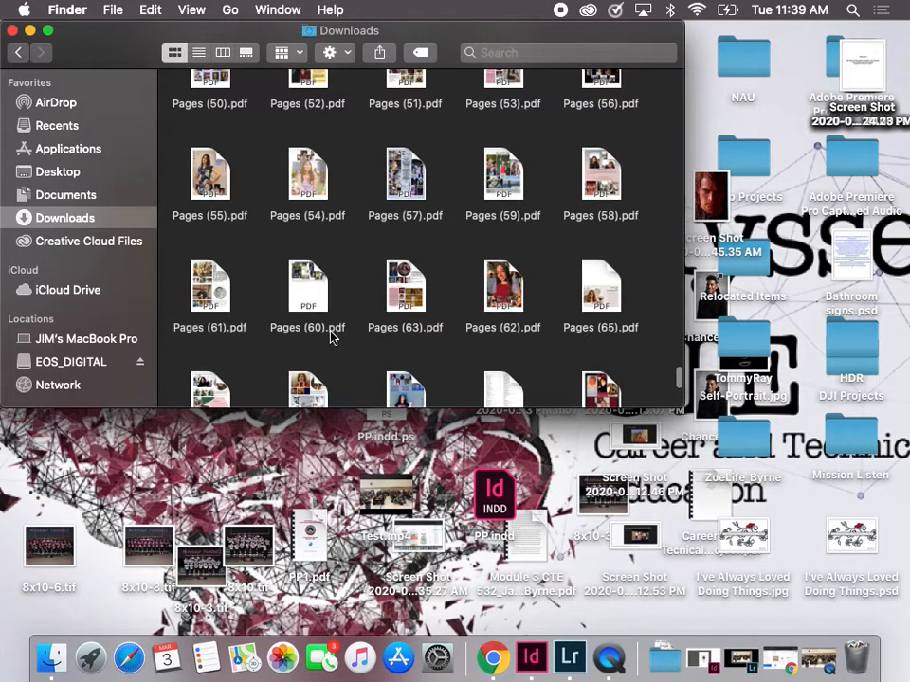
{"action": "scroll", "coordinate": [331, 338], "scroll_direction": "down", "scroll_amount": 1}
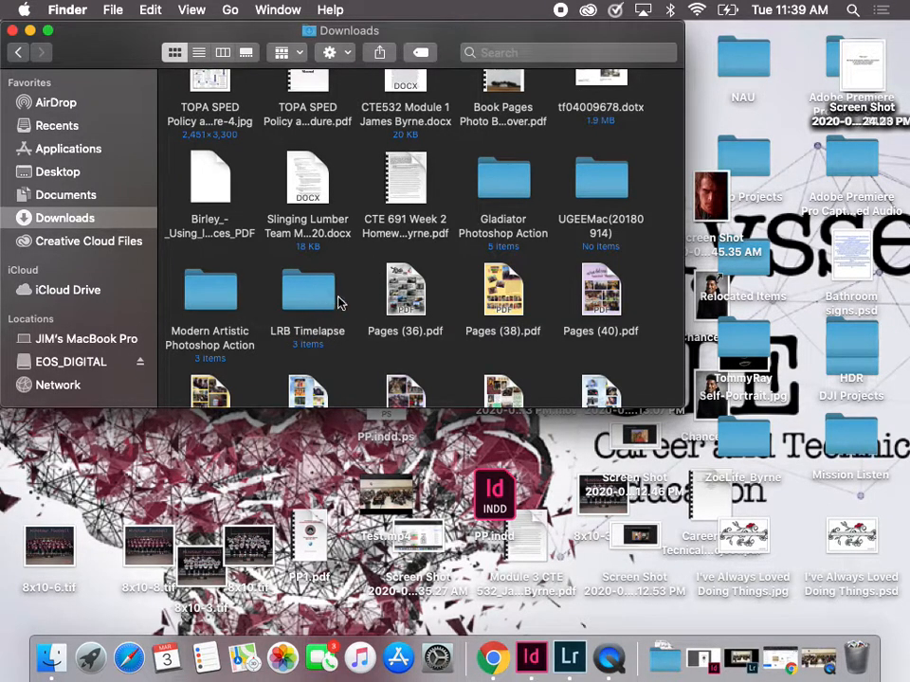
{"action": "left_click", "coordinate": [311, 301]}
{"action": "double_click", "coordinate": [311, 301]}
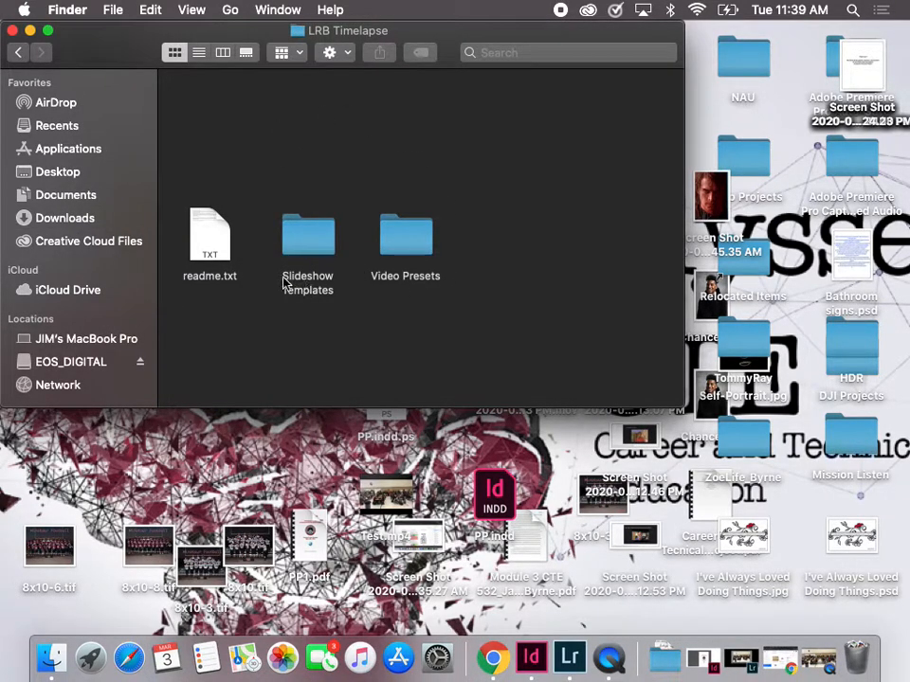
{"action": "double_click", "coordinate": [305, 246]}
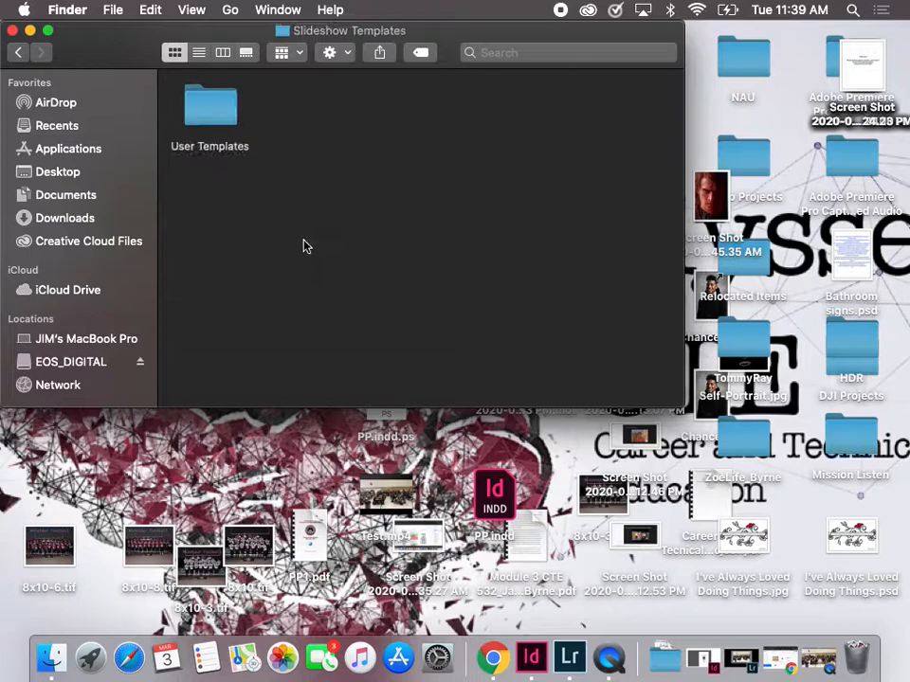
{"action": "left_click", "coordinate": [220, 117]}
{"action": "double_click", "coordinate": [220, 116]}
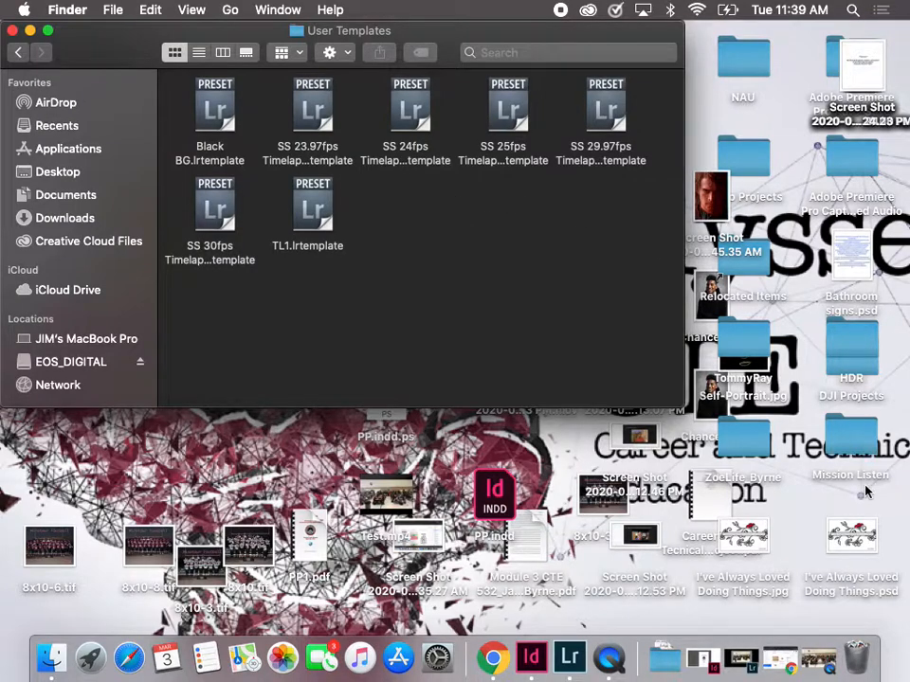
Switch to Lightroom Classic in full screen and collapse the User Templates group in the Slideshow module's Template Browser
{"action": "left_click", "coordinate": [569, 657]}
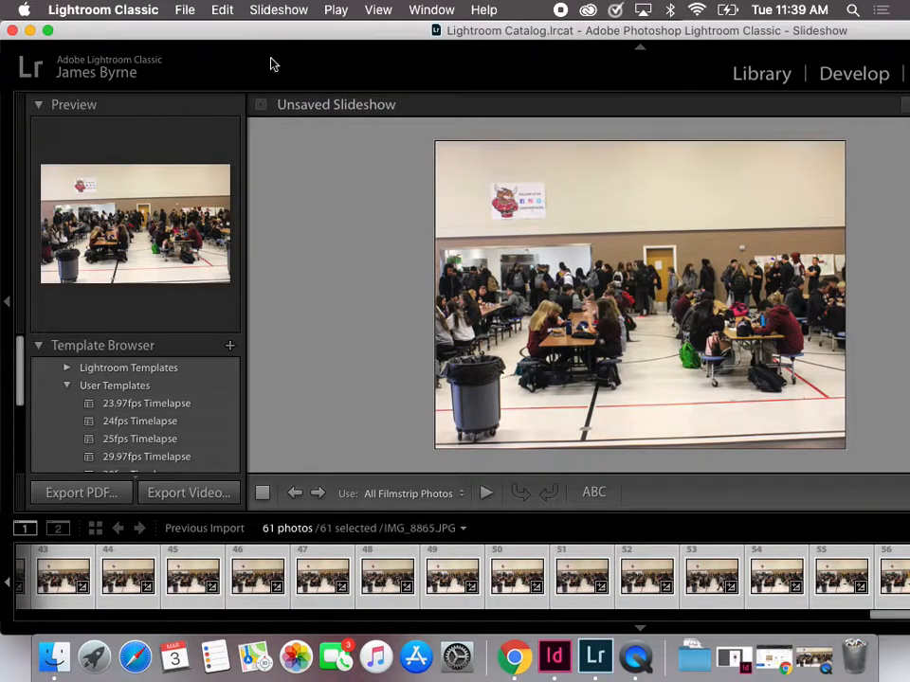
{"action": "left_click", "coordinate": [47, 30]}
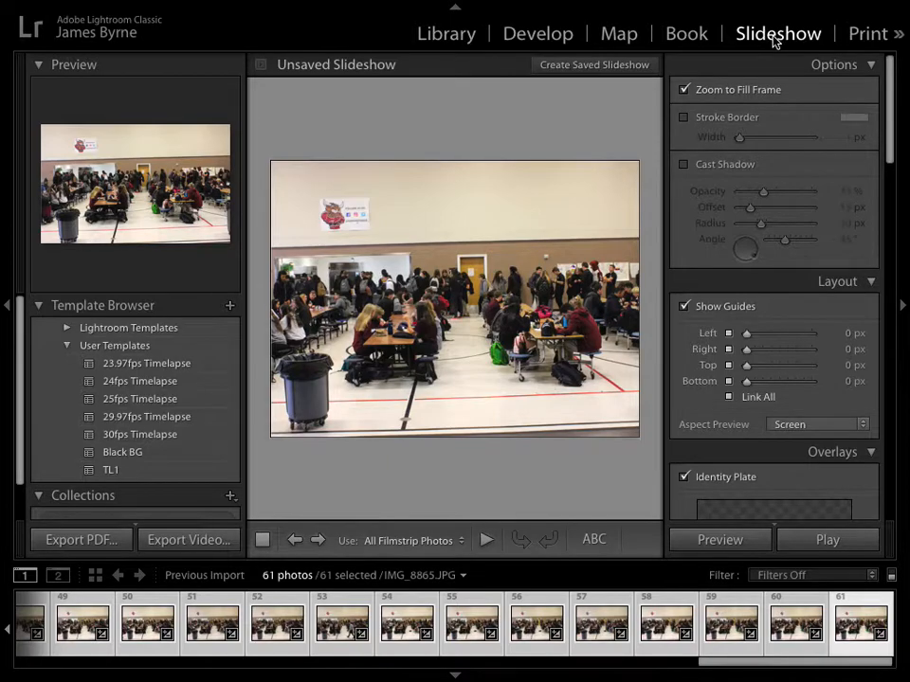
{"action": "left_click", "coordinate": [39, 306]}
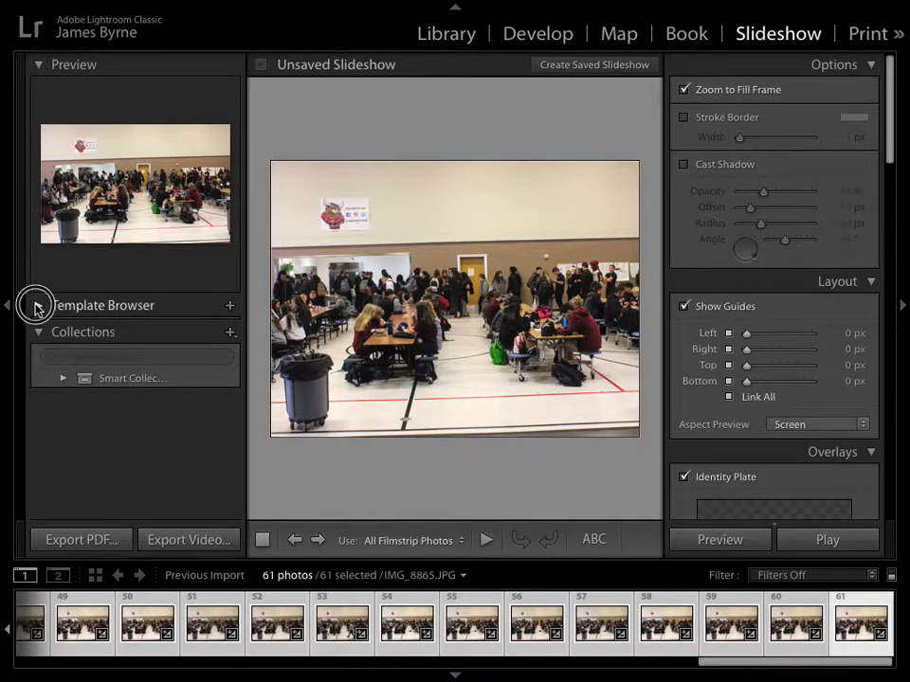
{"action": "left_click", "coordinate": [34, 305]}
{"action": "left_click", "coordinate": [69, 346]}
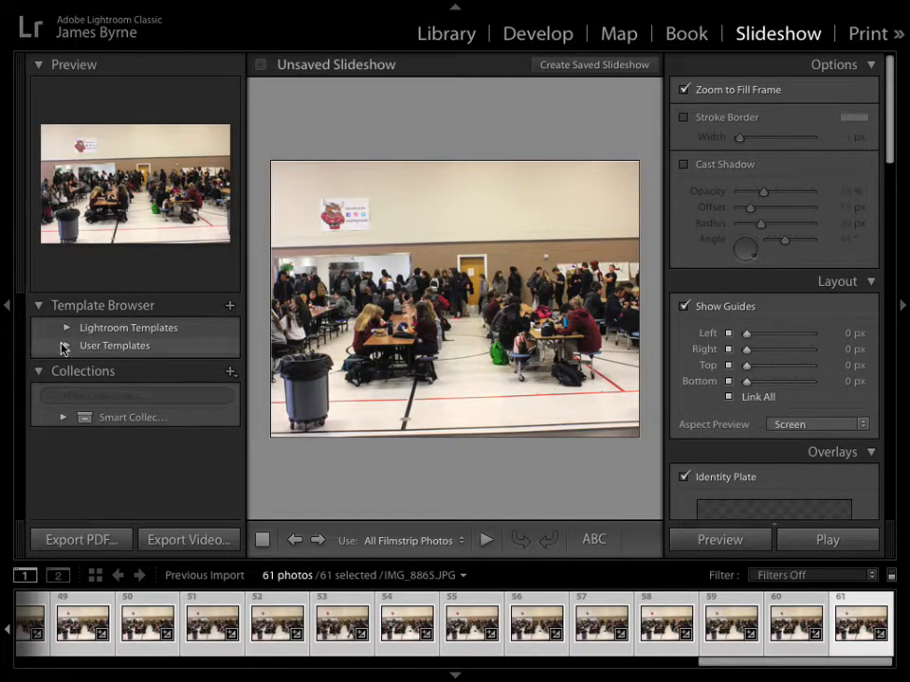
{"action": "left_click", "coordinate": [66, 329]}
{"action": "left_click", "coordinate": [67, 329]}
Select all templates from Downloads > LRB Timelapse > Slideshow Templates > User Templates for import into the Template Browser, but cancel the import
{"action": "right_click", "coordinate": [102, 351]}
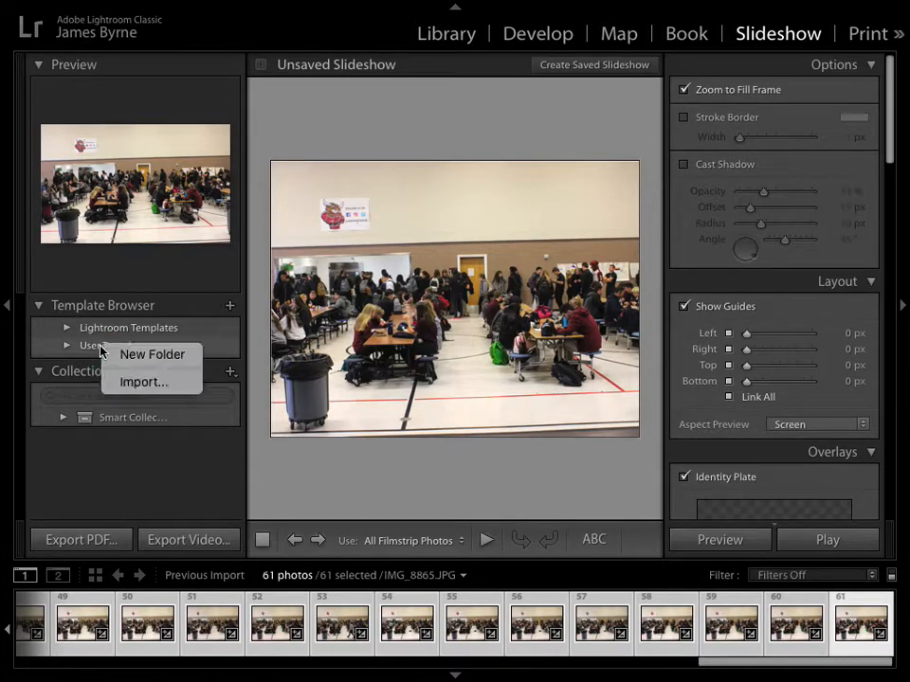
{"action": "left_click", "coordinate": [134, 384]}
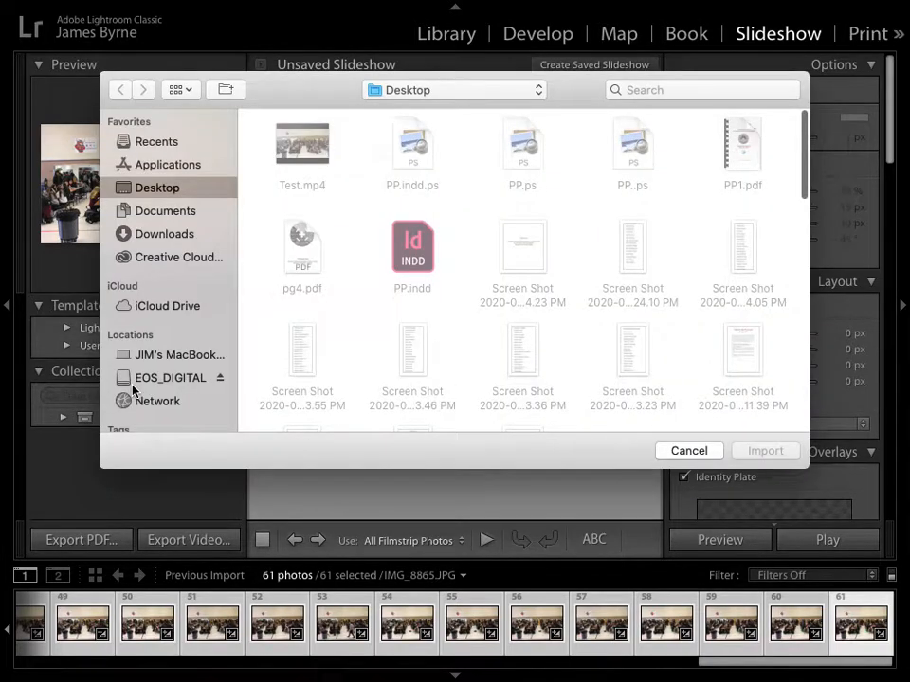
{"action": "scroll", "coordinate": [378, 368], "scroll_direction": "down", "scroll_amount": 5}
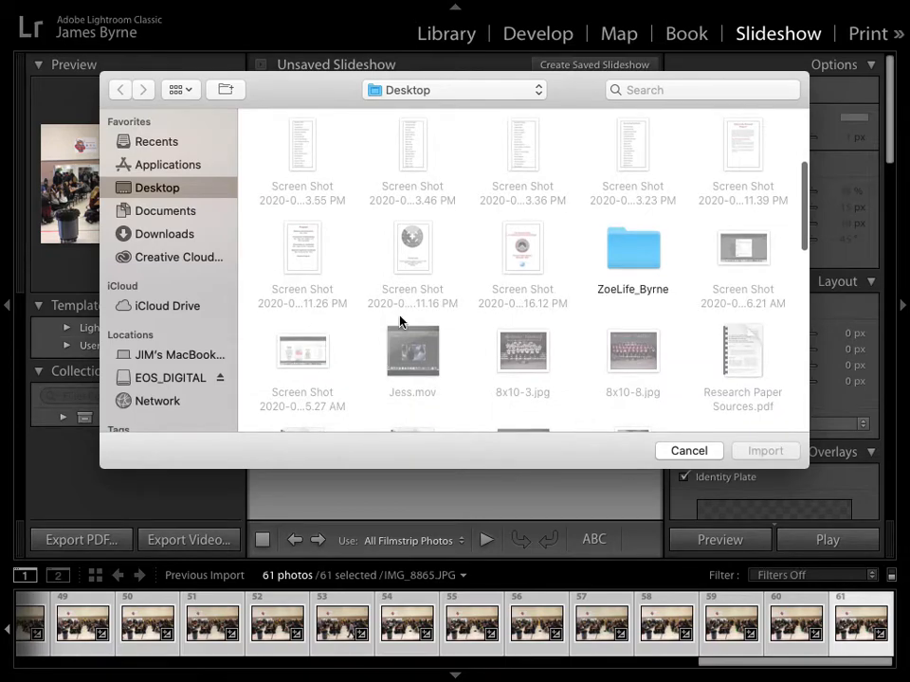
{"action": "scroll", "coordinate": [467, 356], "scroll_direction": "down", "scroll_amount": 10}
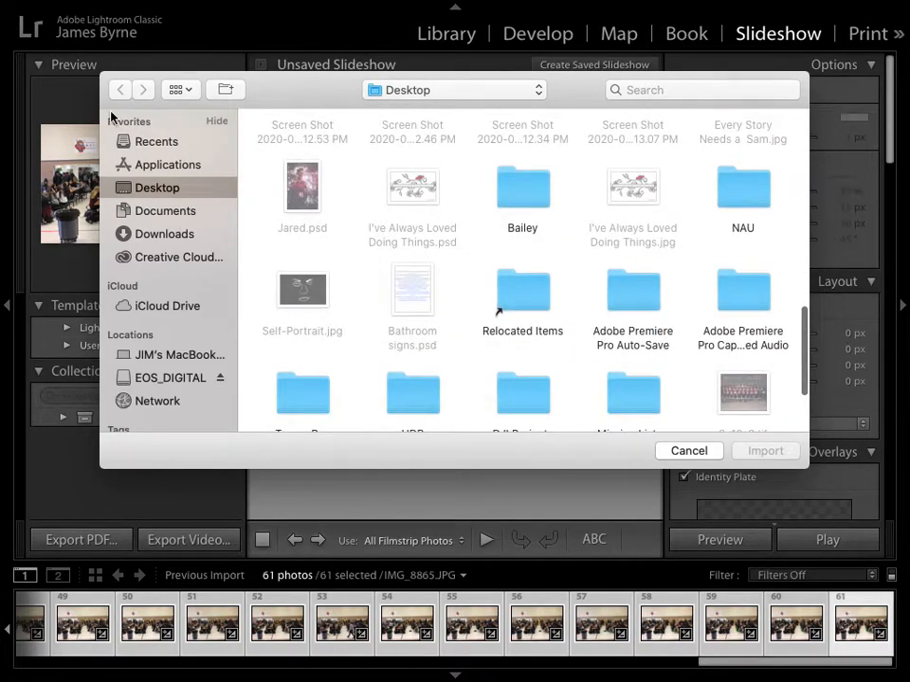
{"action": "left_click", "coordinate": [175, 237]}
{"action": "scroll", "coordinate": [429, 318], "scroll_direction": "down", "scroll_amount": 20}
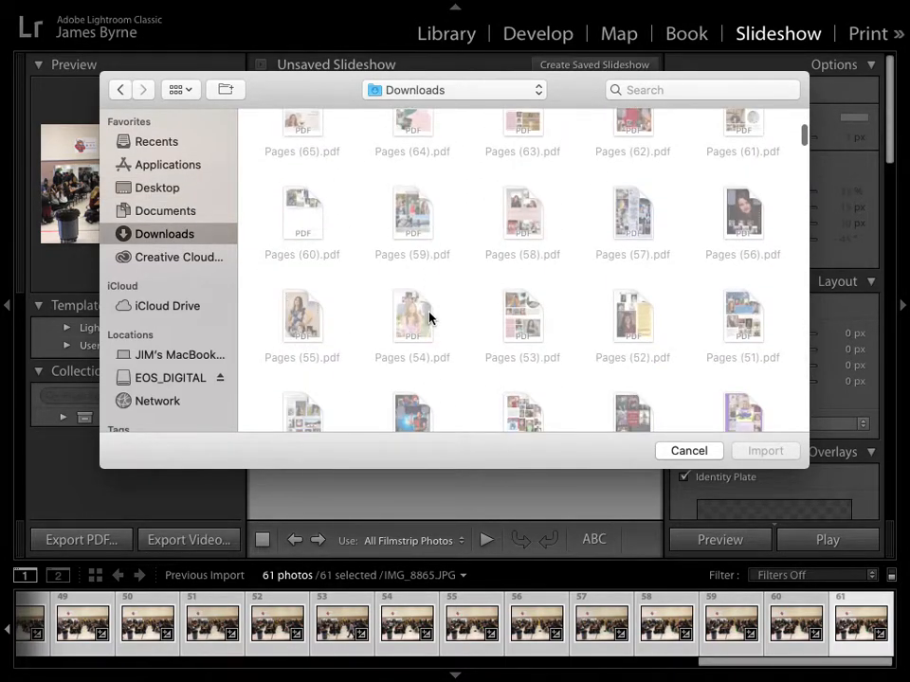
{"action": "scroll", "coordinate": [430, 318], "scroll_direction": "down", "scroll_amount": 2}
{"action": "double_click", "coordinate": [308, 286]}
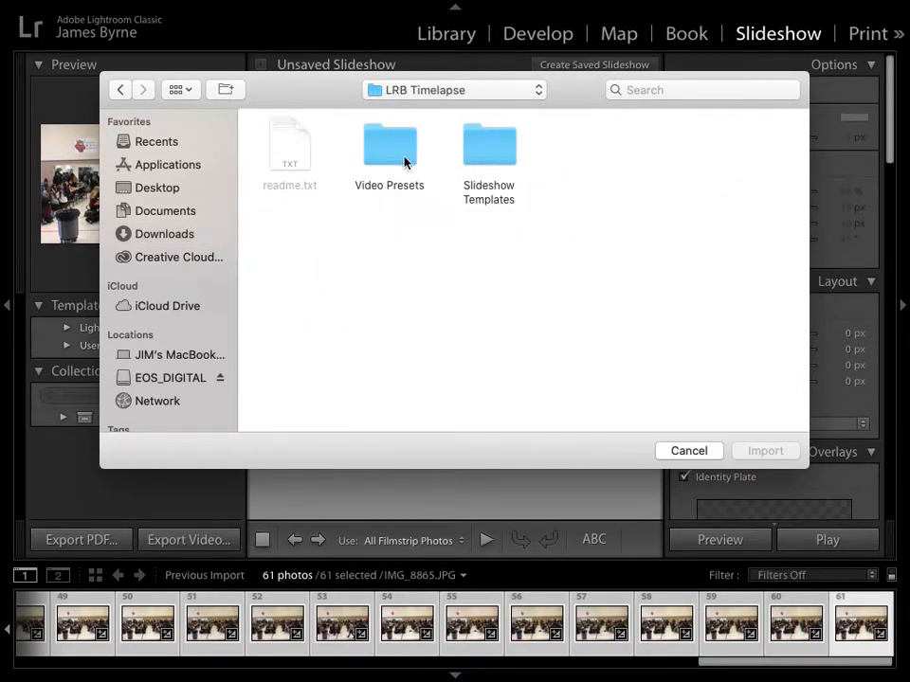
{"action": "double_click", "coordinate": [491, 155]}
{"action": "double_click", "coordinate": [292, 149]}
{"action": "left_click_drag", "start_coordinate": [307, 338], "coordinate": [750, 140]}
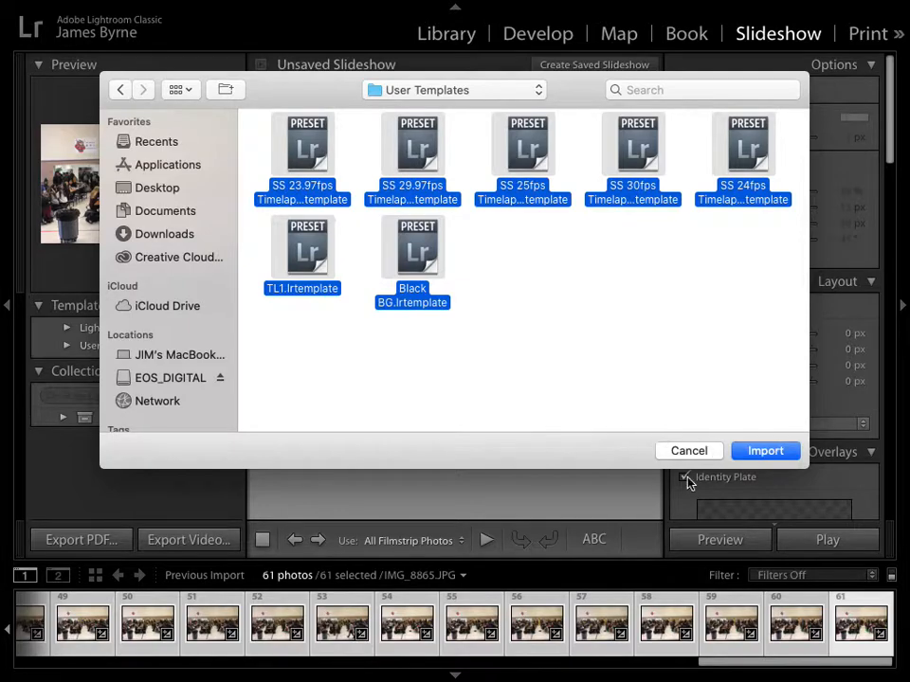
{"action": "left_click", "coordinate": [675, 454]}
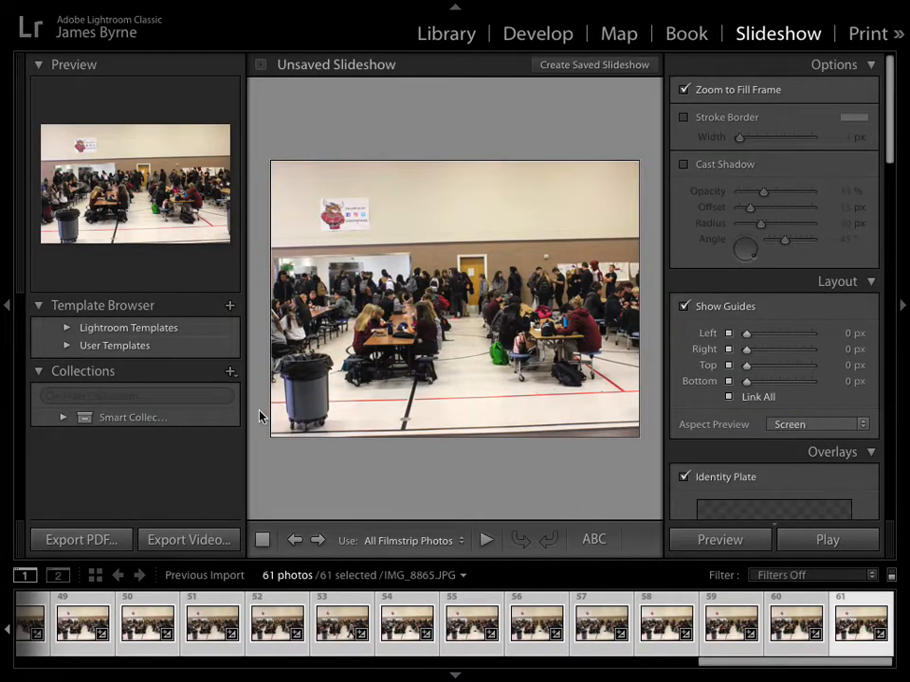
Expand the User Templates group to list the timelapse slideshow templates
{"action": "left_click", "coordinate": [66, 347]}
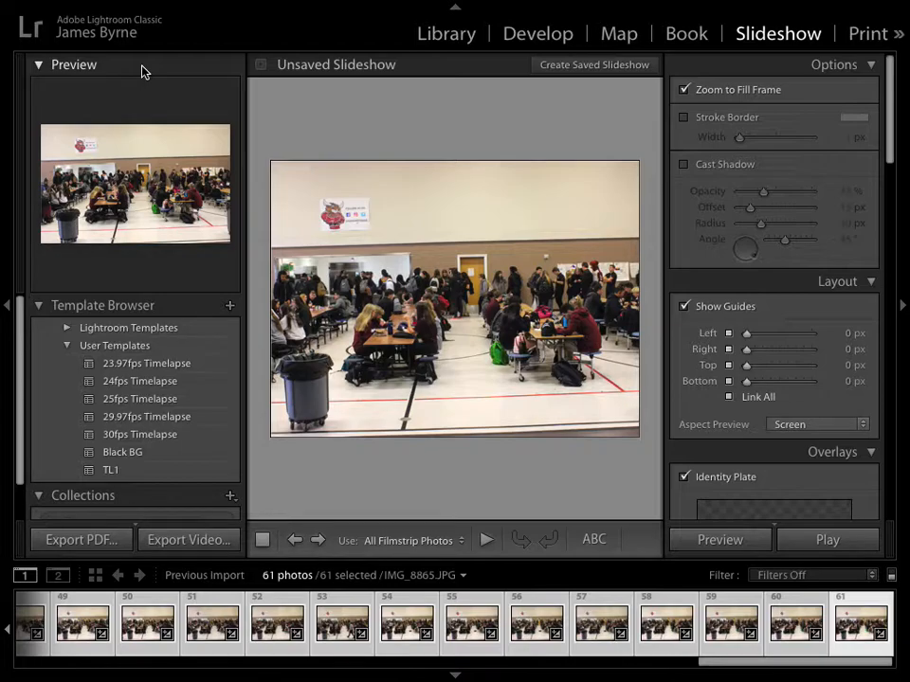
Start a photo import from the EOS_DIGITAL card in the Library module and find the outdoor courtyard sequence beginning at IMG_8857.JPG
{"action": "left_click", "coordinate": [443, 36]}
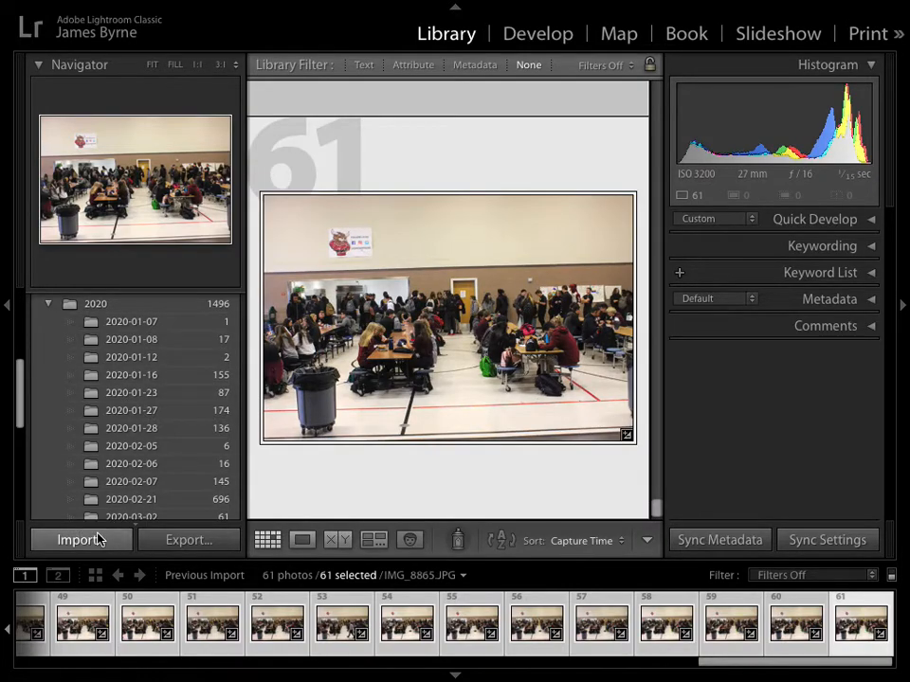
{"action": "left_click", "coordinate": [81, 539]}
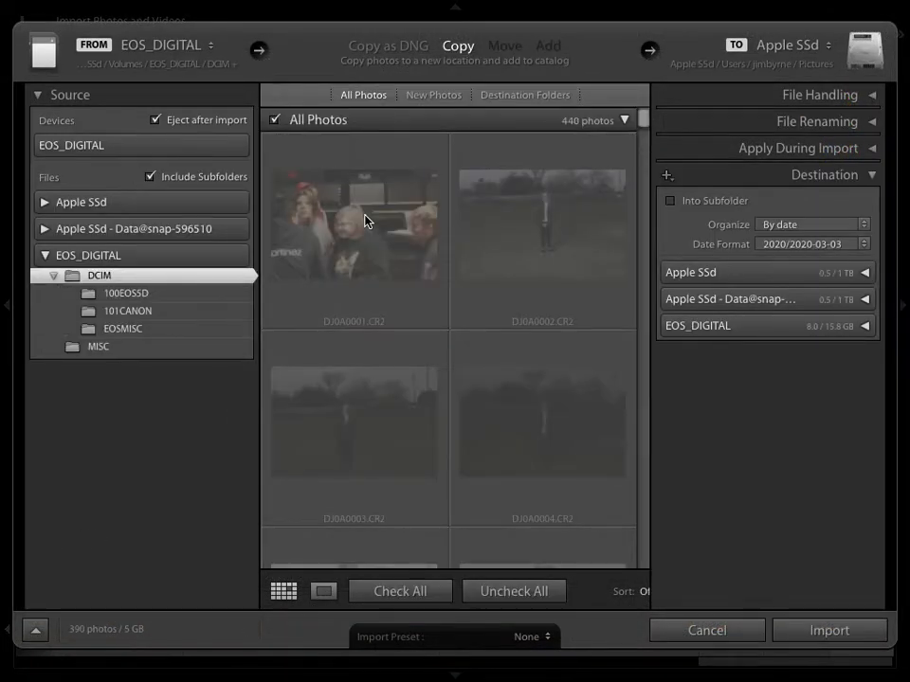
{"action": "scroll", "coordinate": [487, 317], "scroll_direction": "down", "scroll_amount": 20}
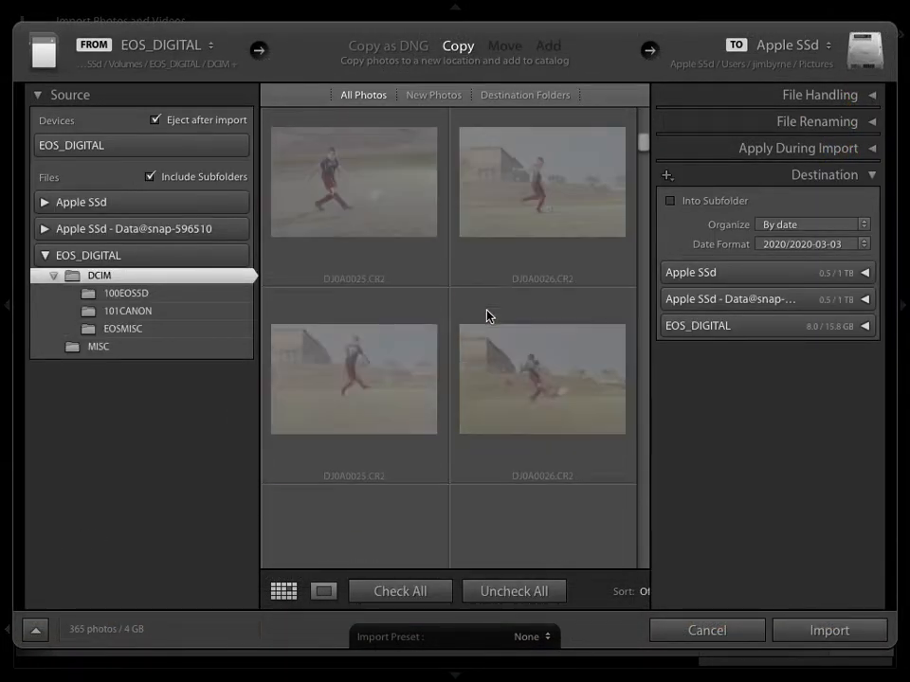
{"action": "scroll", "coordinate": [487, 317], "scroll_direction": "down", "scroll_amount": 15}
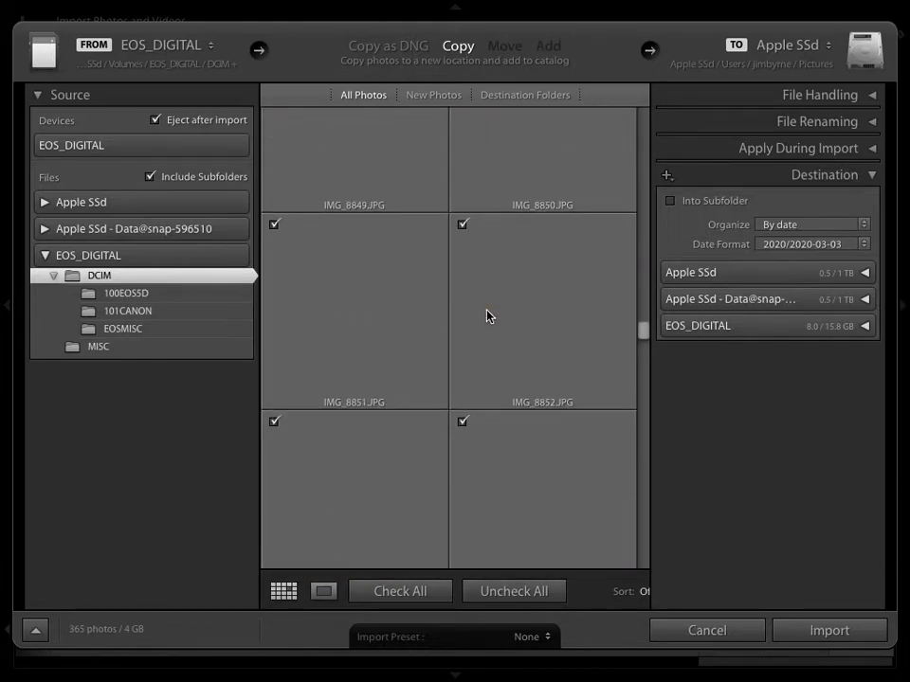
{"action": "scroll", "coordinate": [487, 316], "scroll_direction": "down", "scroll_amount": 10}
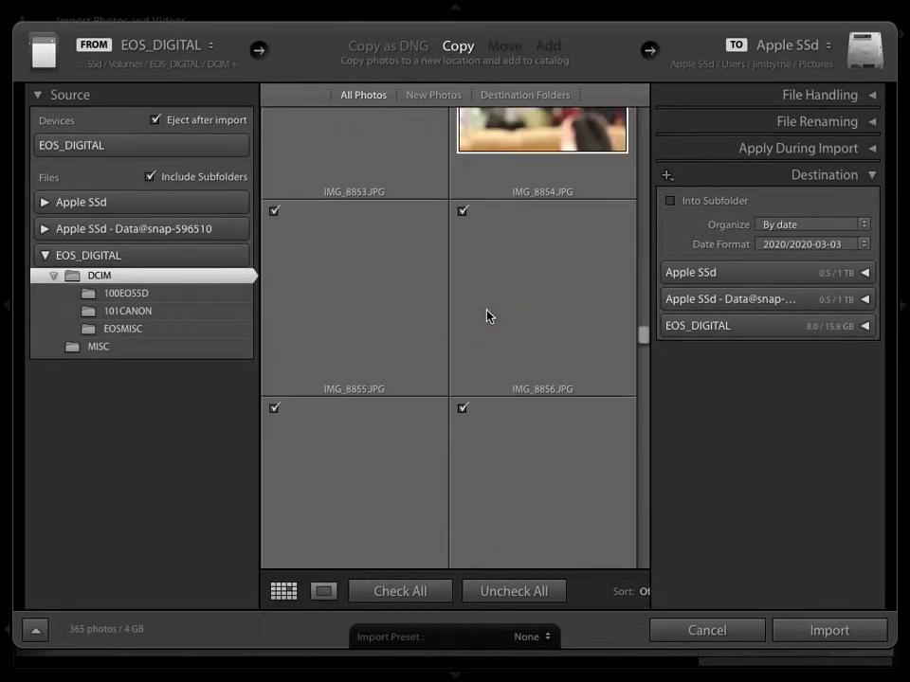
{"action": "scroll", "coordinate": [487, 316], "scroll_direction": "up", "scroll_amount": 5}
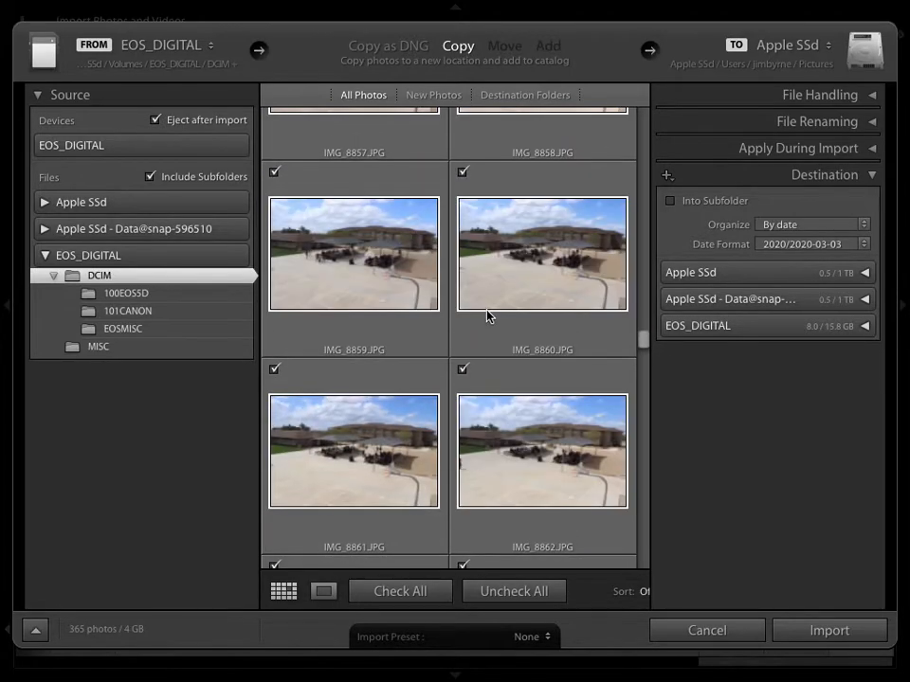
{"action": "scroll", "coordinate": [488, 317], "scroll_direction": "down", "scroll_amount": 1}
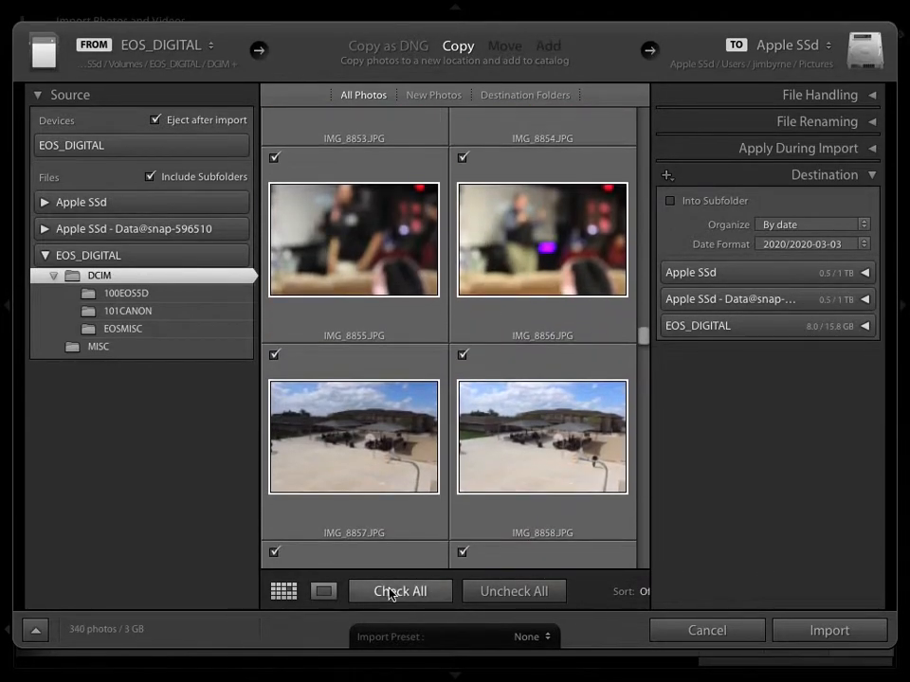
Uncheck all photos, check only the courtyard sequence from IMG_8857.JPG through IMG_9077.JPG, and import it
{"action": "left_click", "coordinate": [503, 590]}
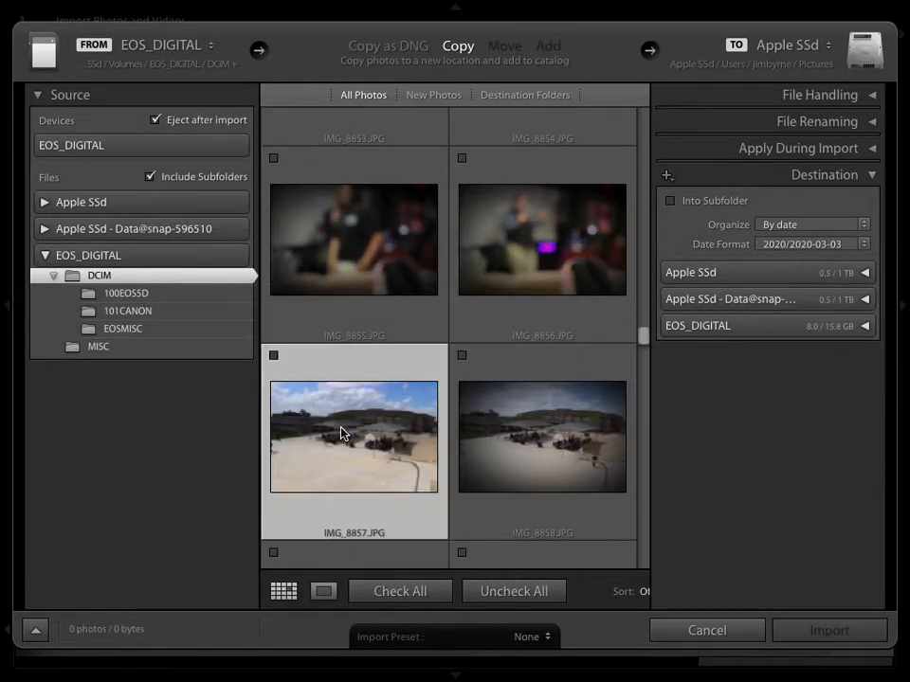
{"action": "scroll", "coordinate": [508, 463], "scroll_direction": "down", "scroll_amount": 5}
{"action": "scroll", "coordinate": [505, 465], "scroll_direction": "down", "scroll_amount": 15}
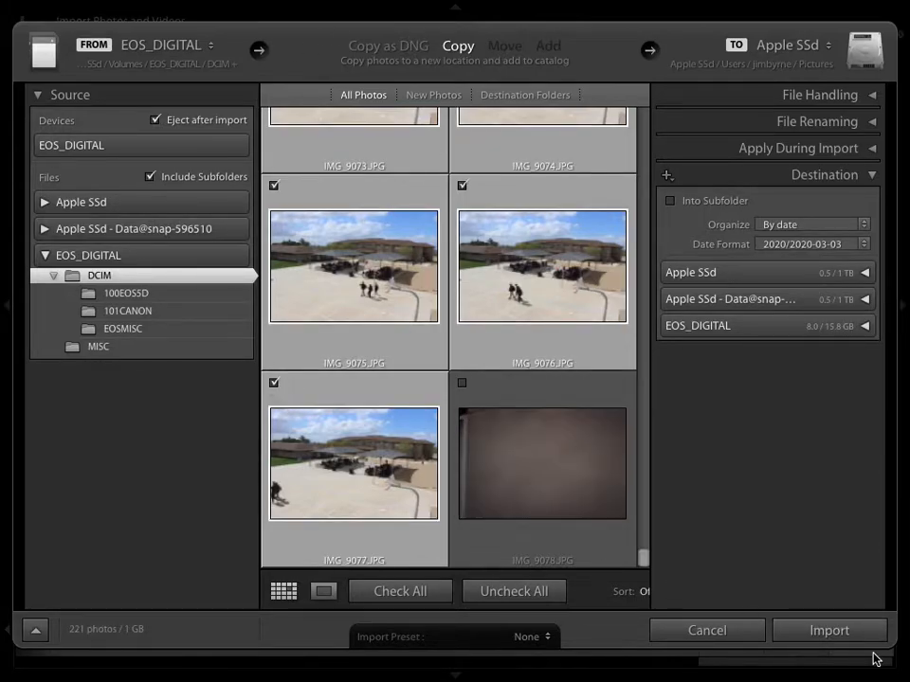
{"action": "left_click", "coordinate": [850, 632]}
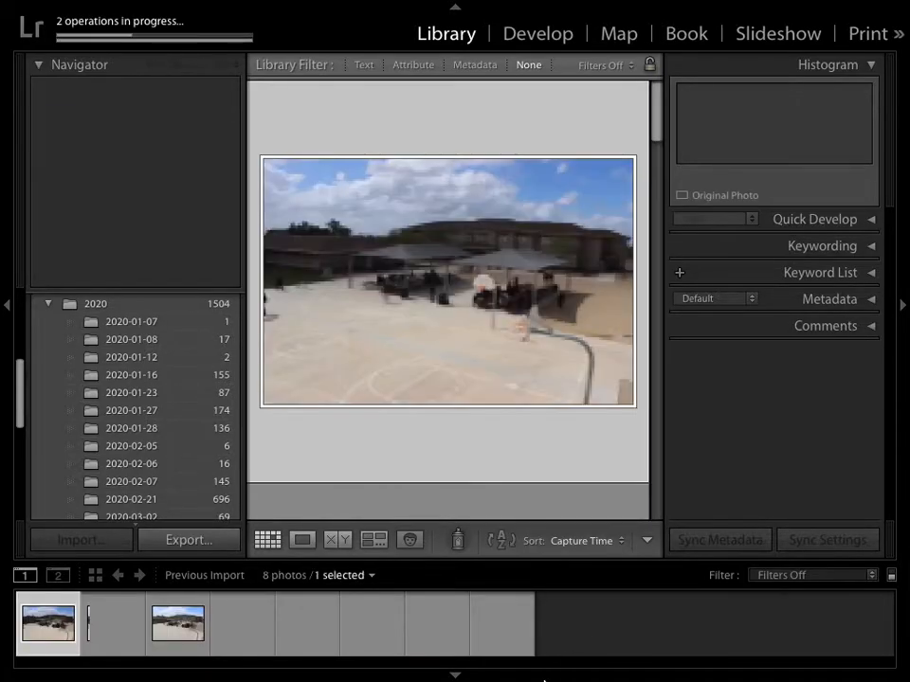
Switch to Chrome and open youtube.com in a new tab
{"action": "mouse_move", "coordinate": [544, 680]}
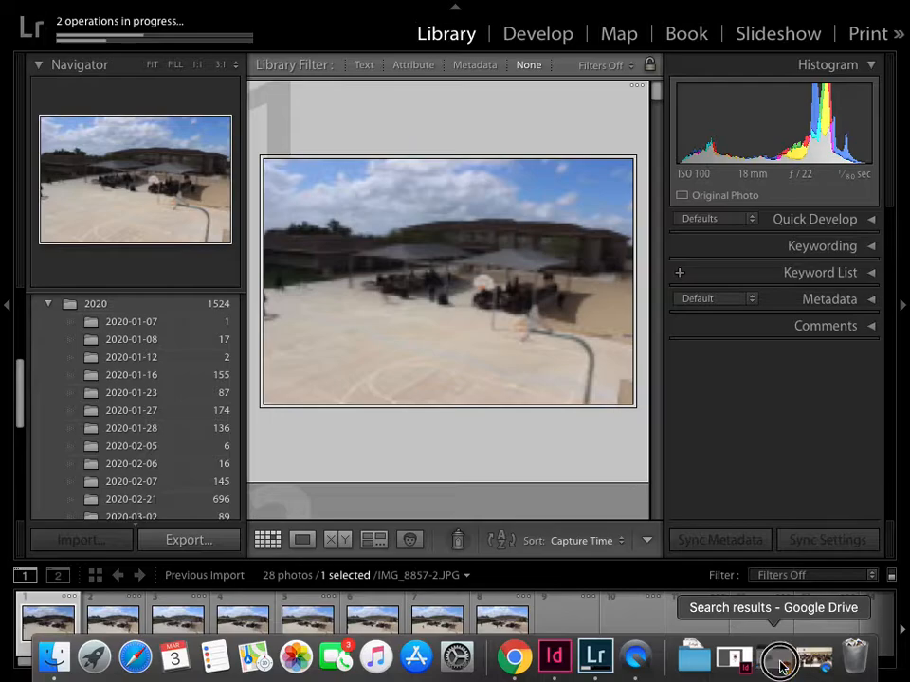
{"action": "left_click", "coordinate": [779, 666]}
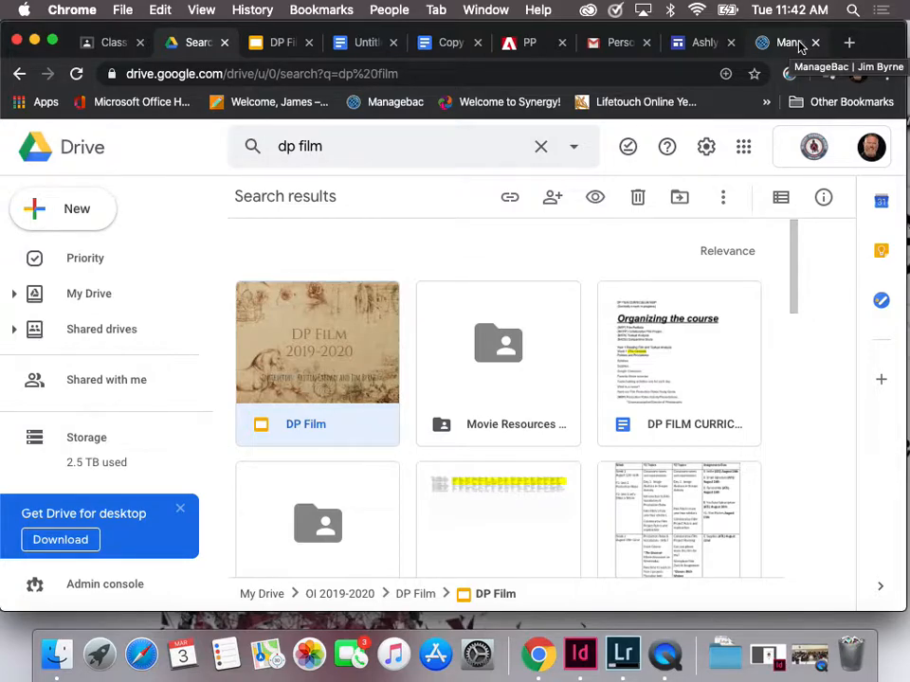
{"action": "left_click", "coordinate": [848, 42]}
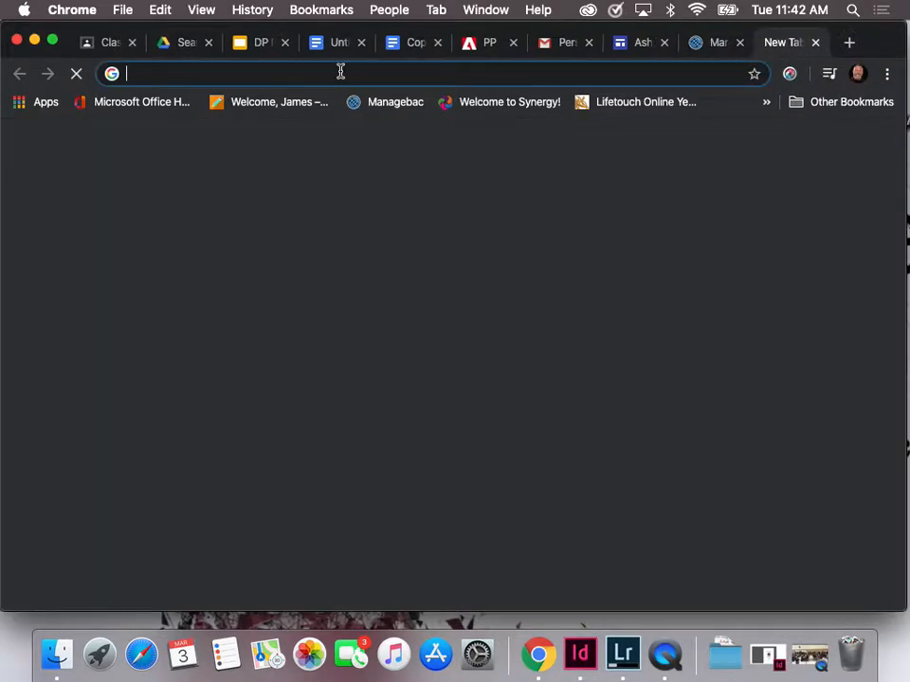
{"action": "type", "text": "youtube.com"}
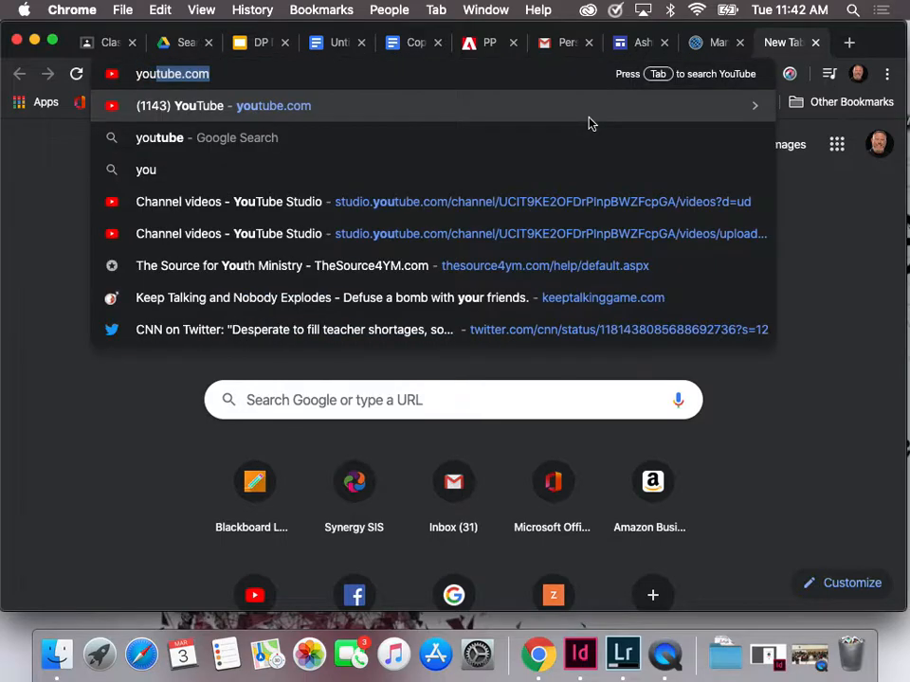
{"action": "key", "text": "Return"}
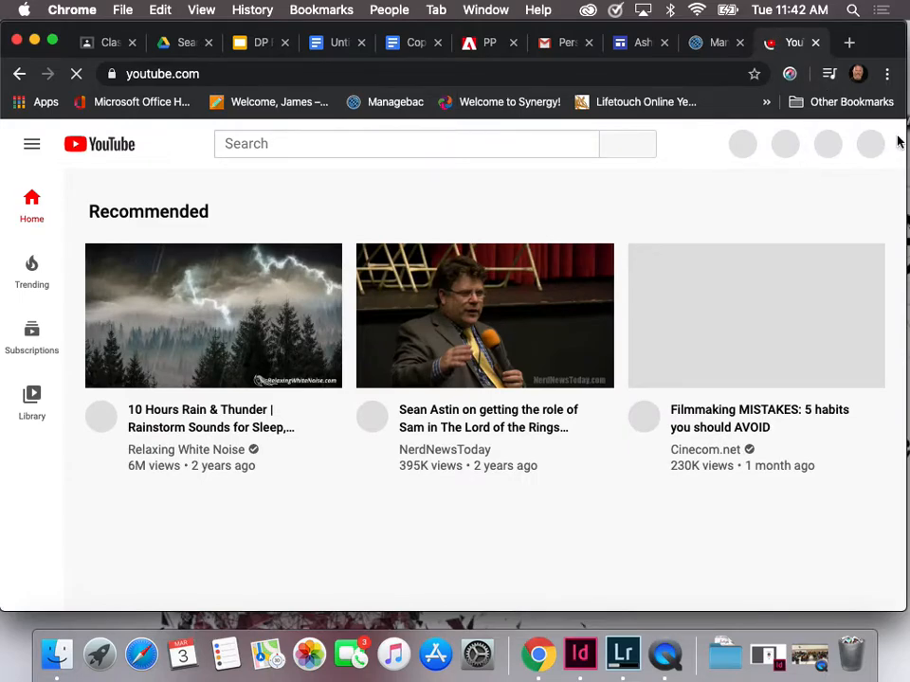
Look through the channel page, the expanded YouTube guide and the Library page for the free audio library
{"action": "left_click", "coordinate": [867, 155]}
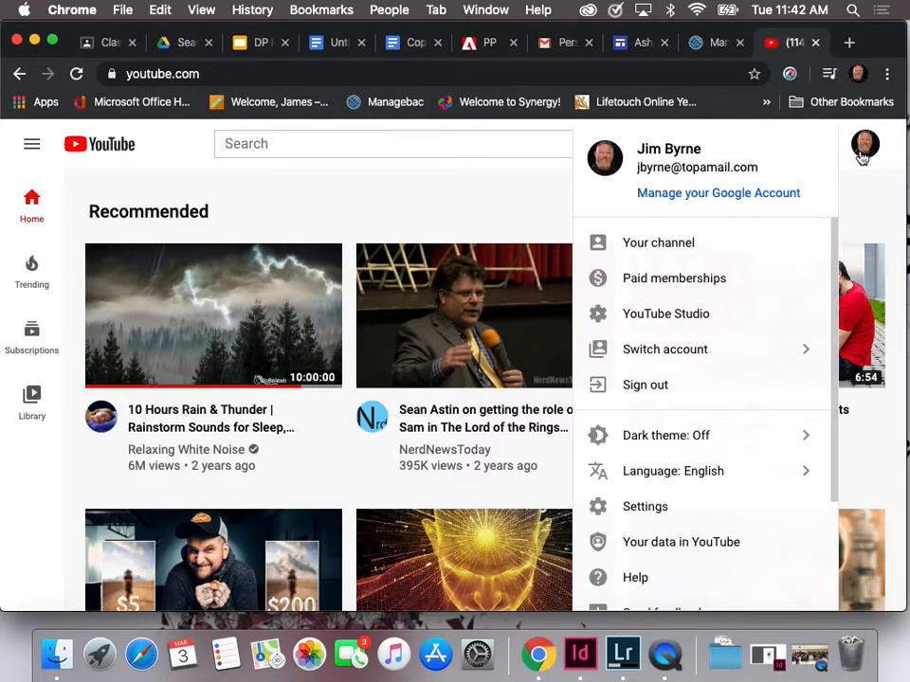
{"action": "left_click", "coordinate": [697, 245]}
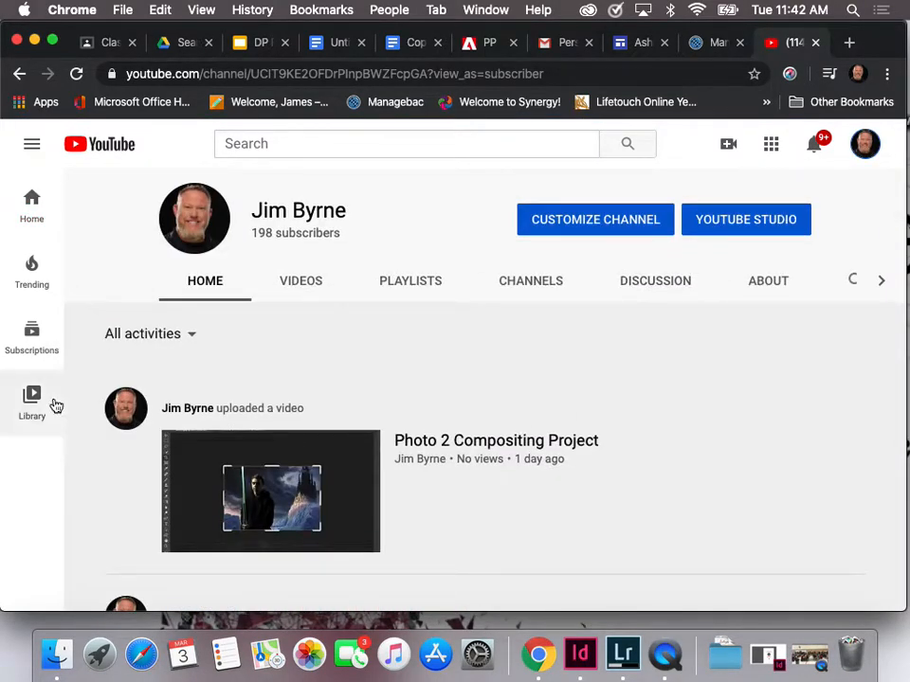
{"action": "left_click", "coordinate": [31, 146]}
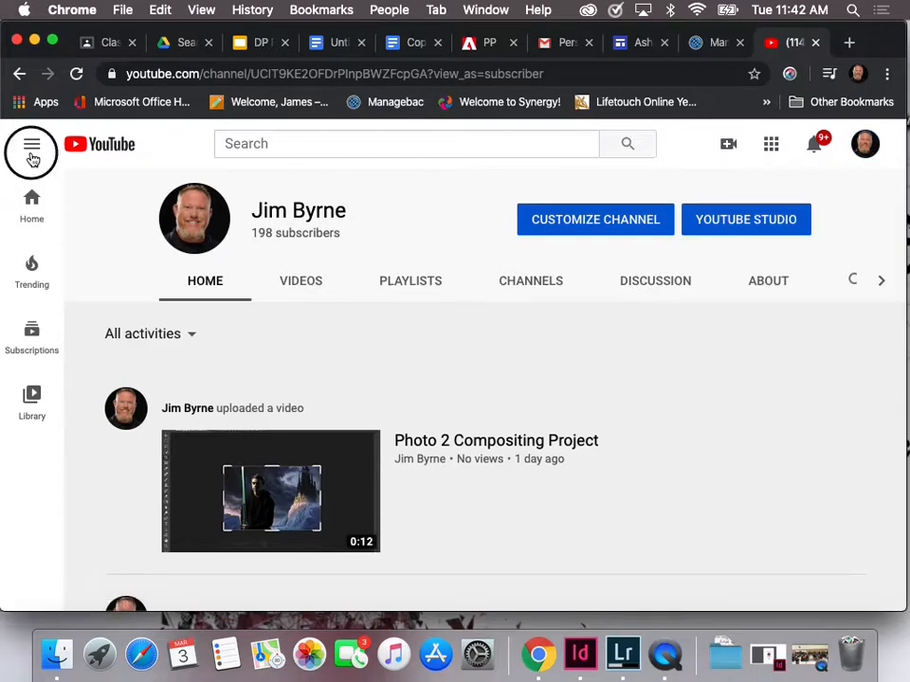
{"action": "scroll", "coordinate": [65, 541], "scroll_direction": "down", "scroll_amount": 12}
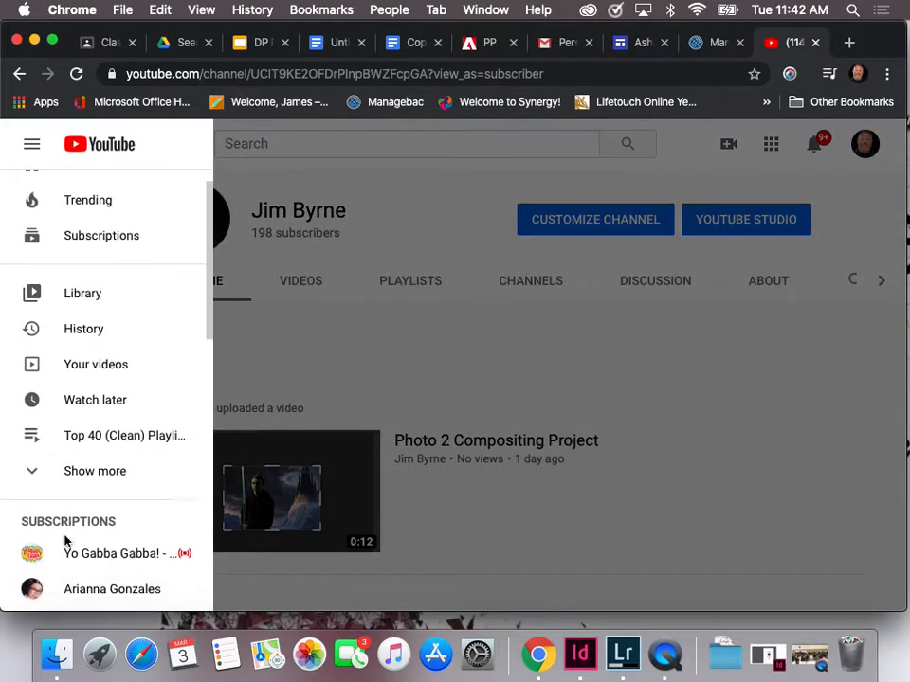
{"action": "scroll", "coordinate": [65, 541], "scroll_direction": "down", "scroll_amount": 5}
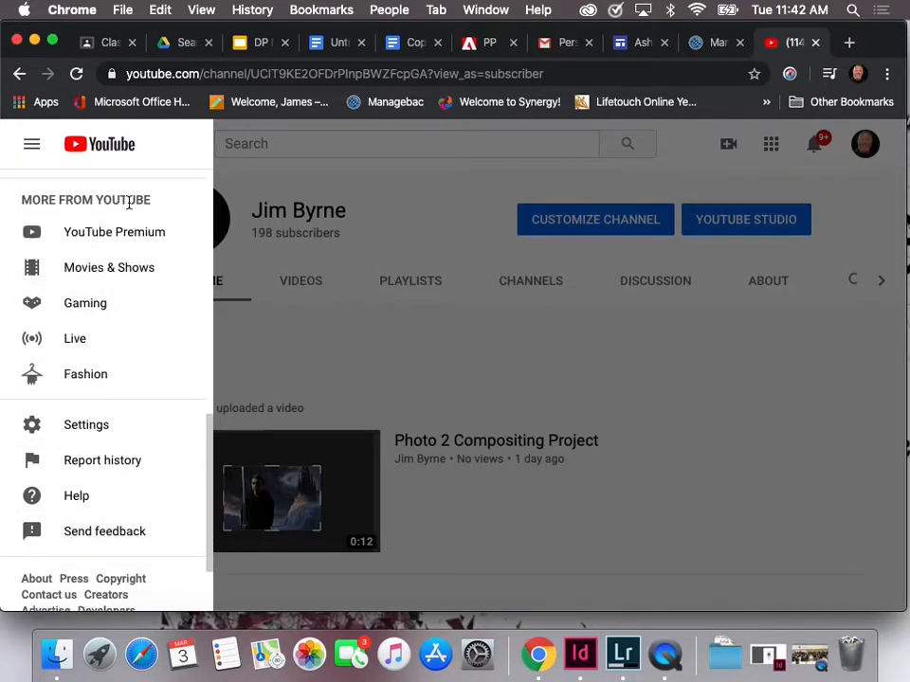
{"action": "scroll", "coordinate": [110, 488], "scroll_direction": "down", "scroll_amount": 3}
{"action": "scroll", "coordinate": [110, 488], "scroll_direction": "up", "scroll_amount": 10}
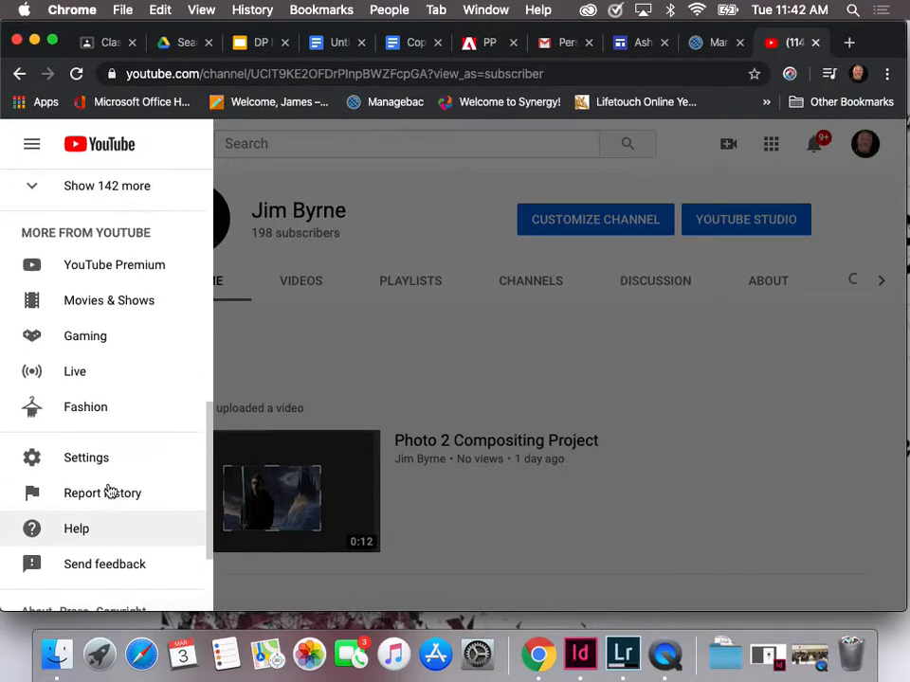
{"action": "left_click", "coordinate": [317, 315]}
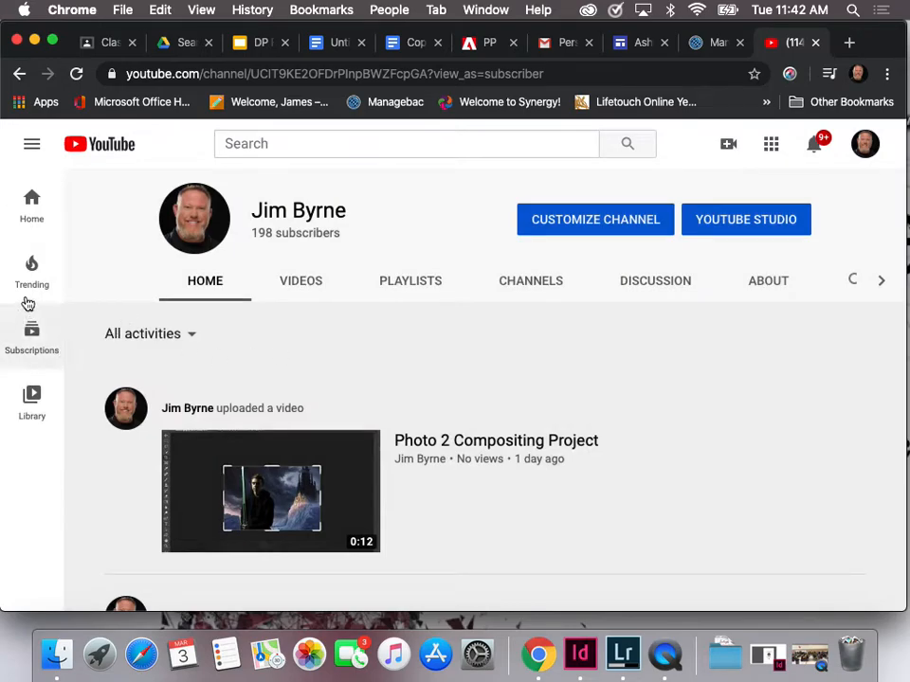
{"action": "left_click", "coordinate": [34, 218]}
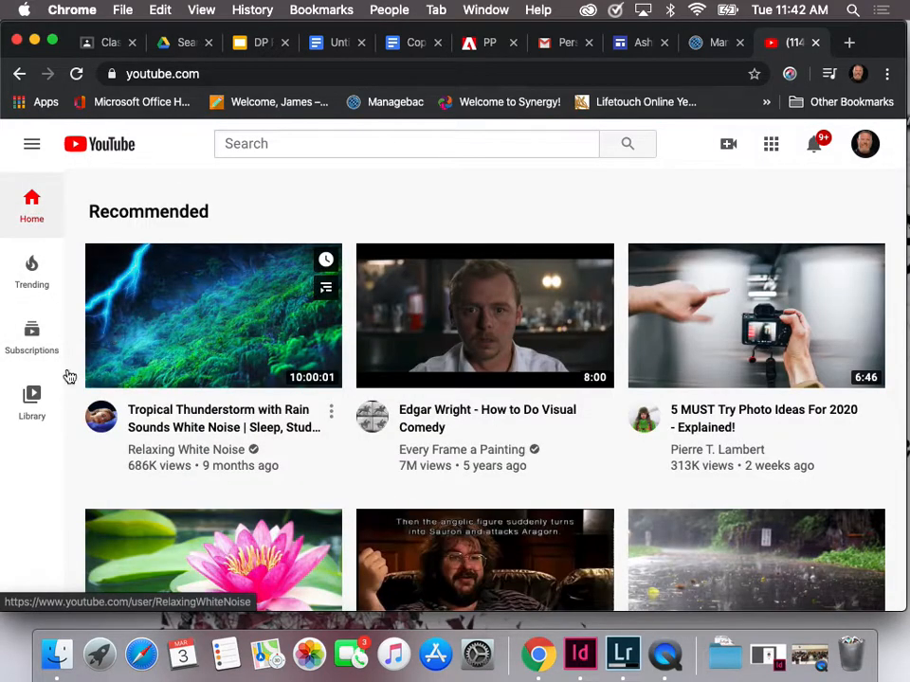
{"action": "left_click", "coordinate": [32, 404]}
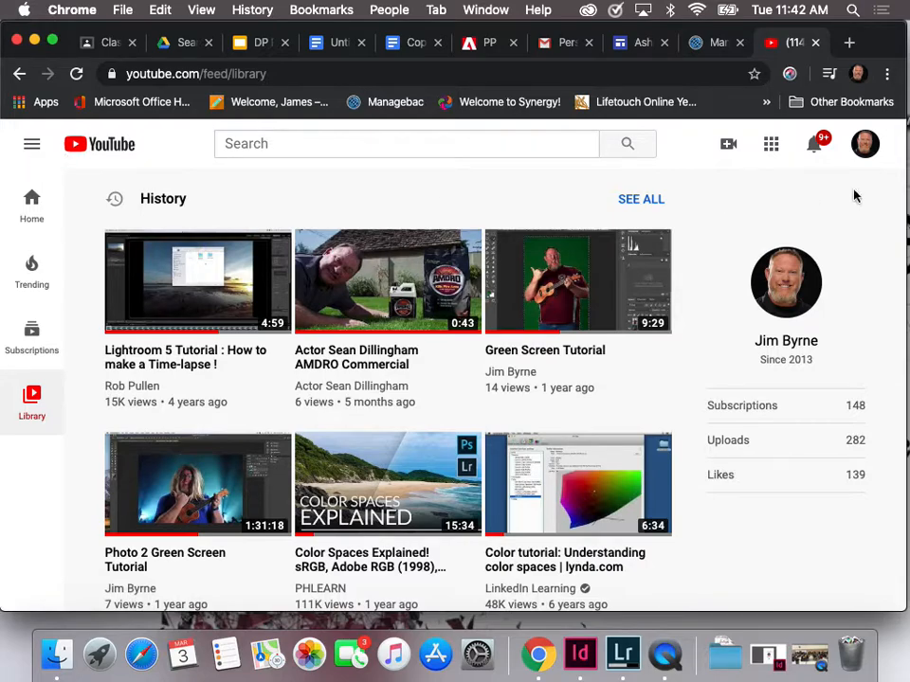
Go to YouTube Studio from the account options and open its Audio library
{"action": "left_click", "coordinate": [871, 154]}
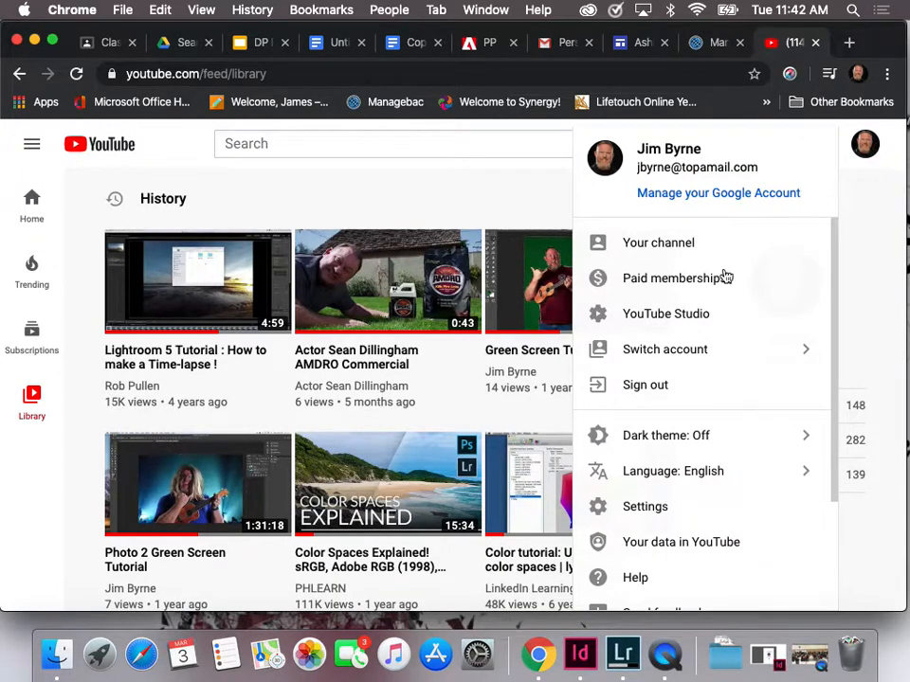
{"action": "left_click", "coordinate": [657, 314]}
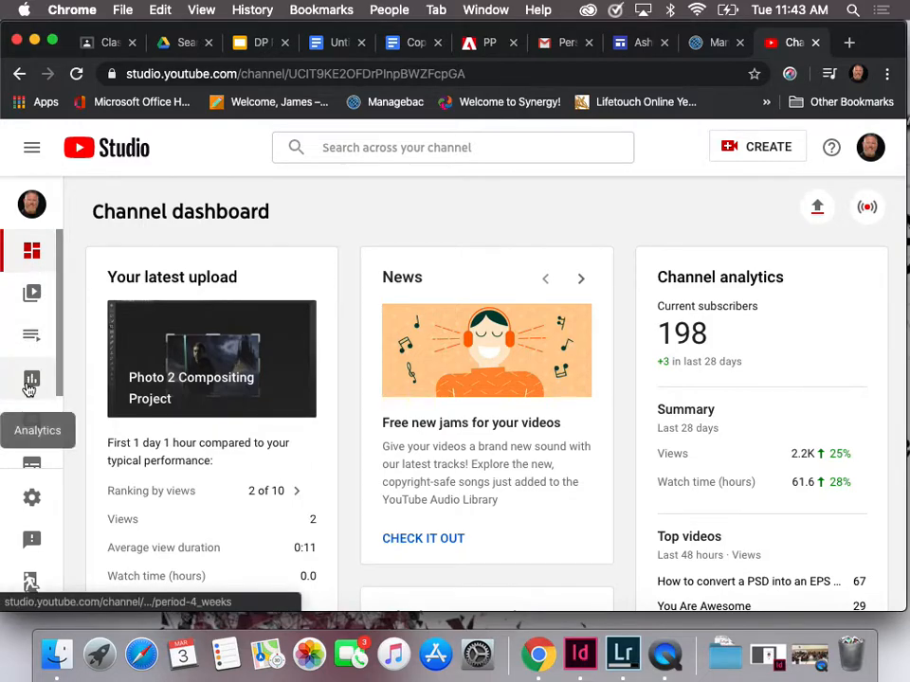
{"action": "scroll", "coordinate": [29, 446], "scroll_direction": "down", "scroll_amount": 2}
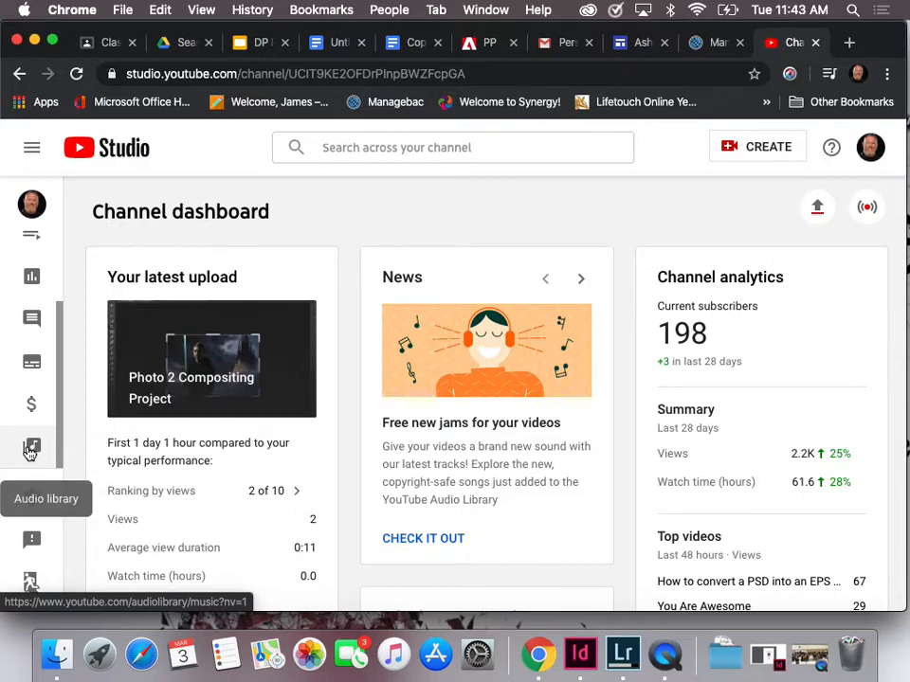
{"action": "left_click", "coordinate": [32, 449]}
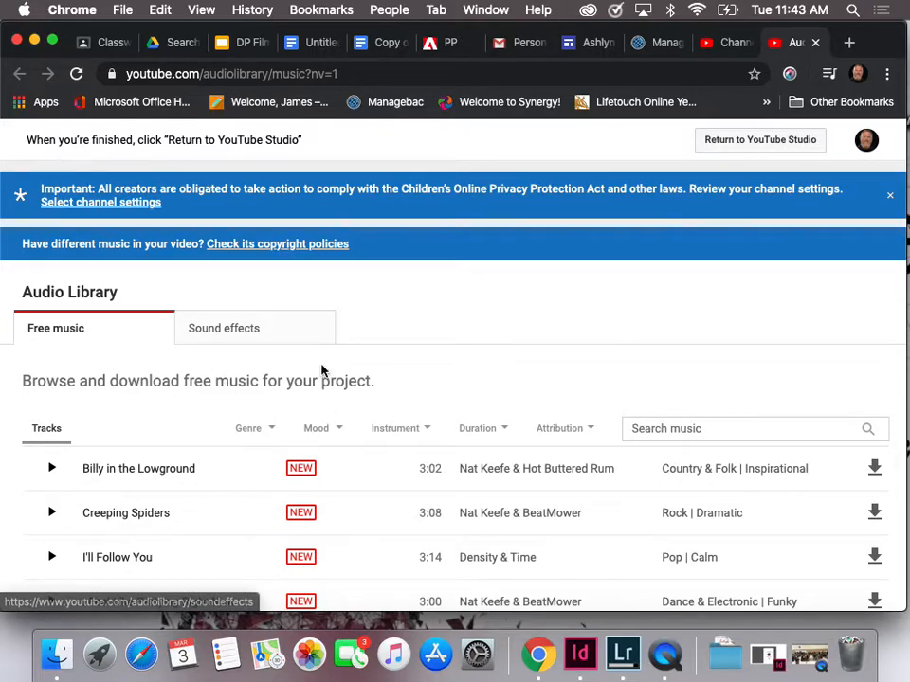
Preview the free music tracks "Billy in the Lowground" and "I'll Follow You", stopping each after a short listen
{"action": "scroll", "coordinate": [367, 511], "scroll_direction": "down", "scroll_amount": 1}
{"action": "scroll", "coordinate": [367, 512], "scroll_direction": "up", "scroll_amount": 1}
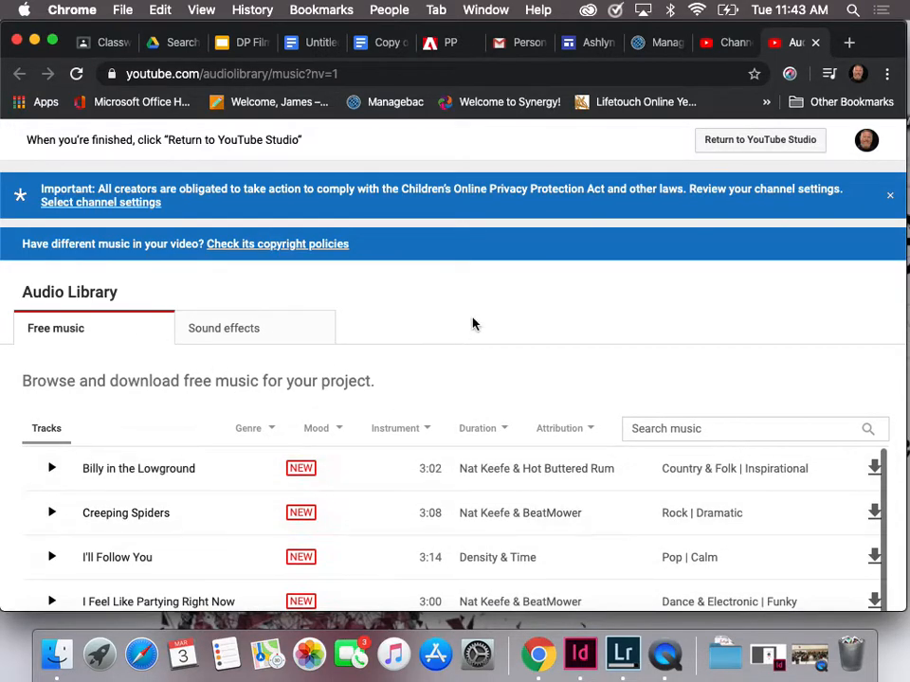
{"action": "scroll", "coordinate": [473, 323], "scroll_direction": "down", "scroll_amount": 5}
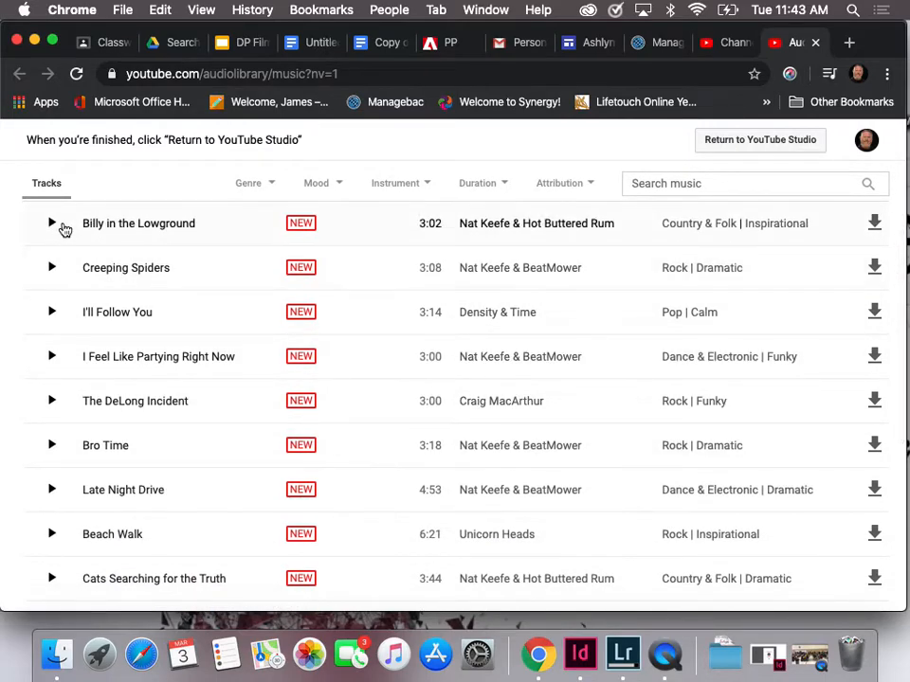
{"action": "left_click", "coordinate": [53, 223]}
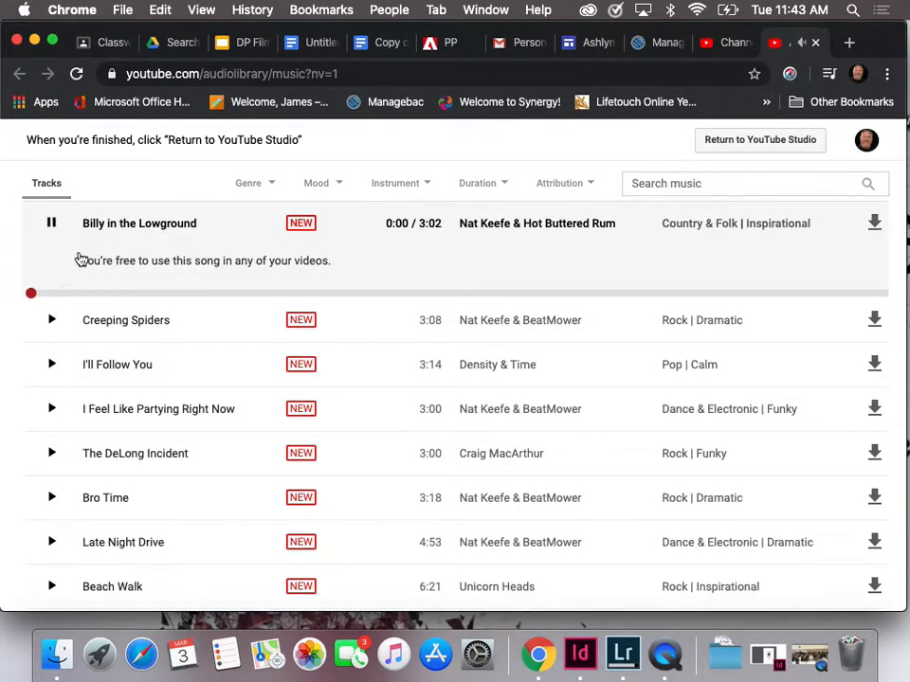
{"action": "left_click", "coordinate": [52, 224]}
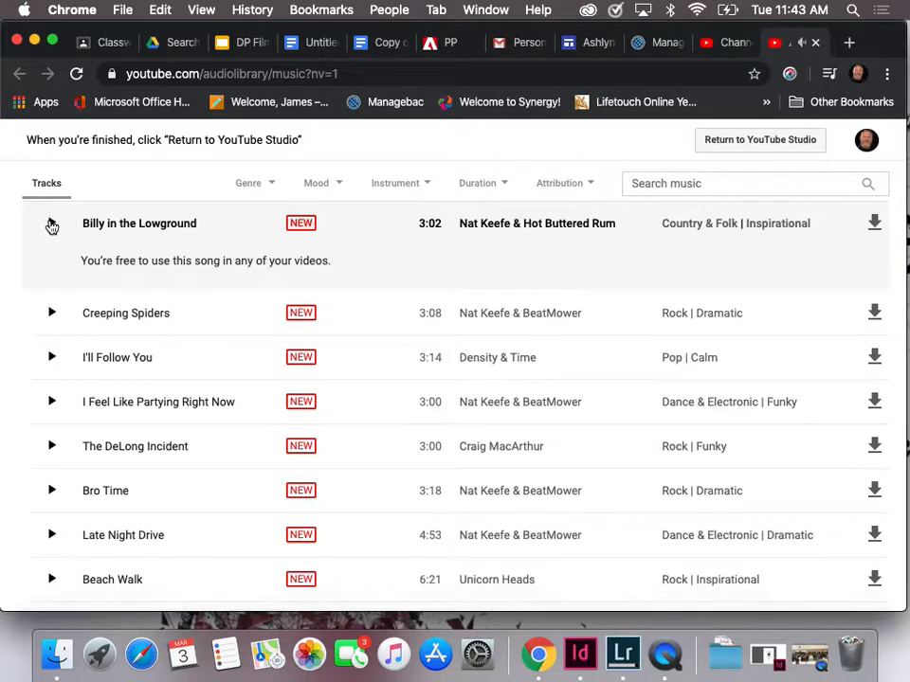
{"action": "left_click", "coordinate": [52, 362]}
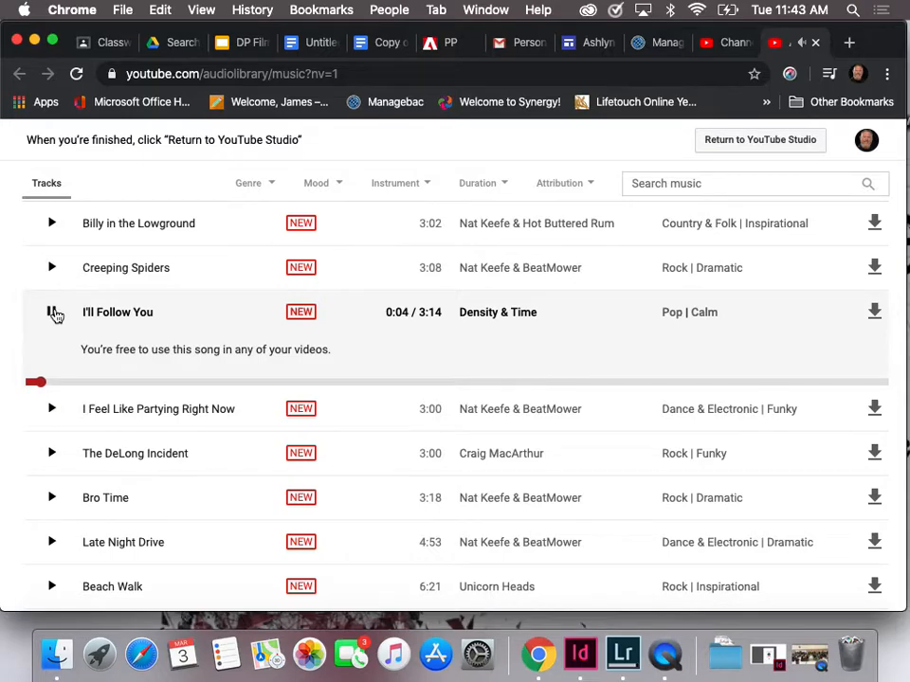
{"action": "left_click", "coordinate": [54, 314]}
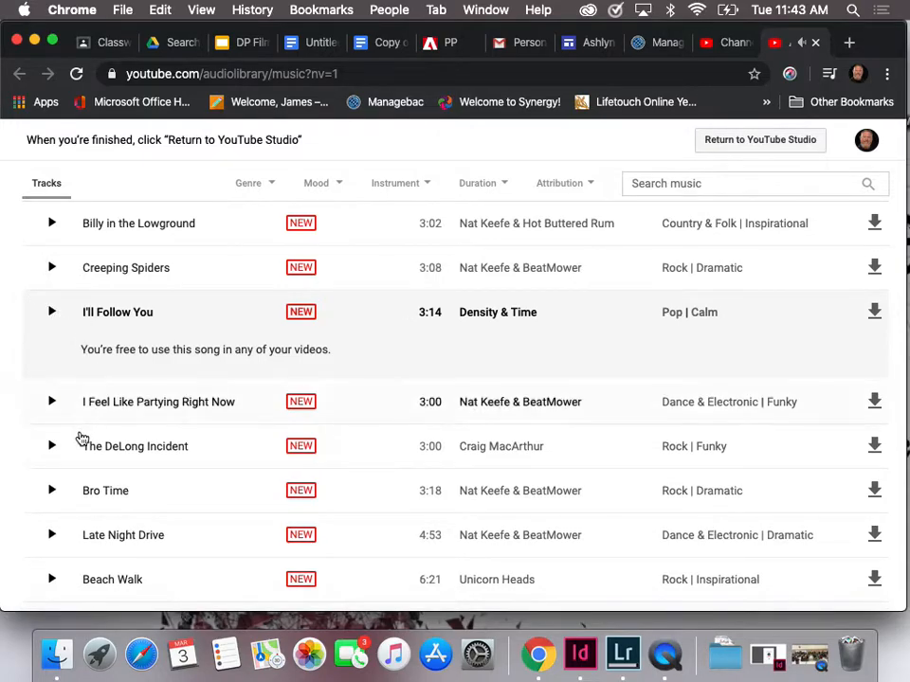
Preview the track "Bro Time" and download it as an MP3
{"action": "left_click", "coordinate": [52, 491]}
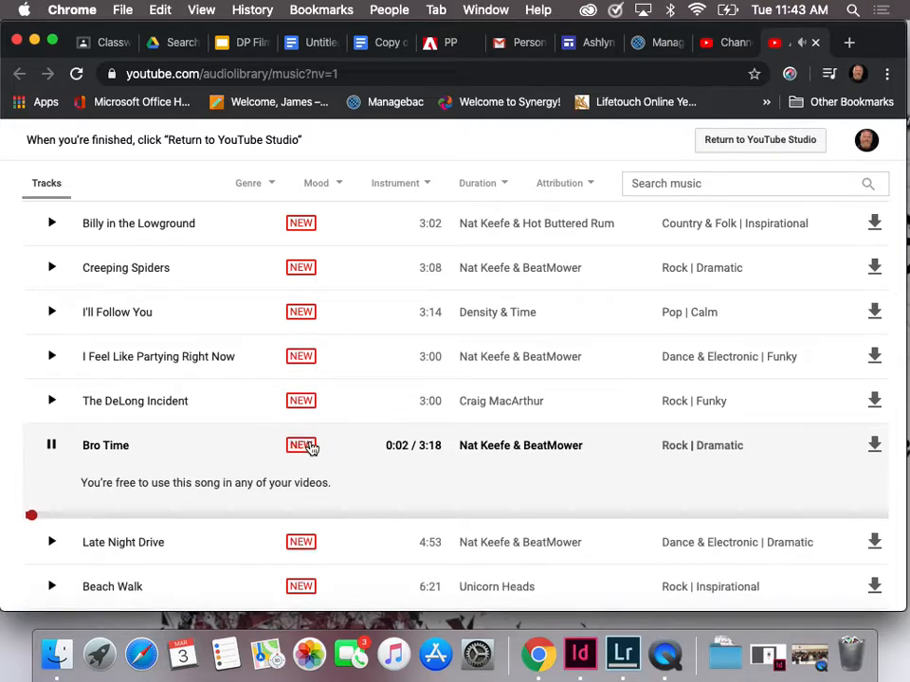
{"action": "left_click", "coordinate": [54, 446]}
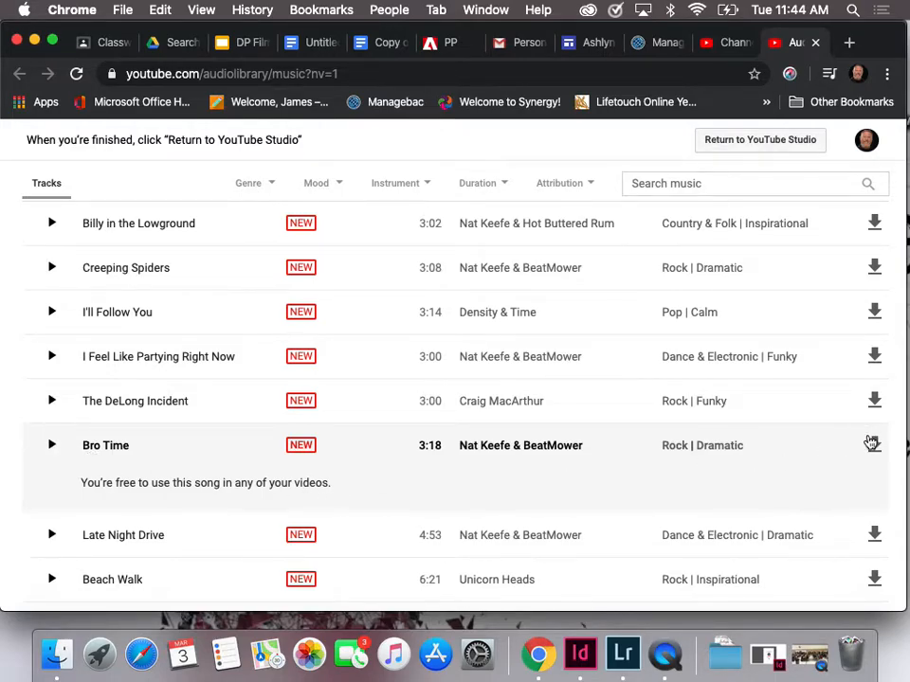
{"action": "left_click", "coordinate": [871, 444]}
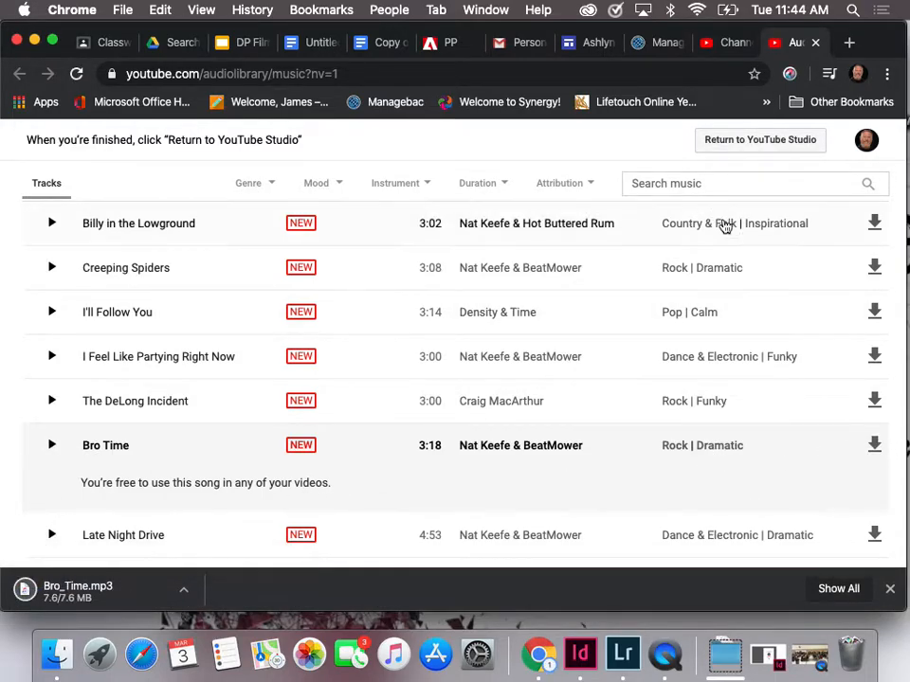
Examine the genre and attribution filter options and browse further down the list of free music tracks
{"action": "scroll", "coordinate": [664, 323], "scroll_direction": "up", "scroll_amount": 3}
{"action": "left_click", "coordinate": [274, 316]}
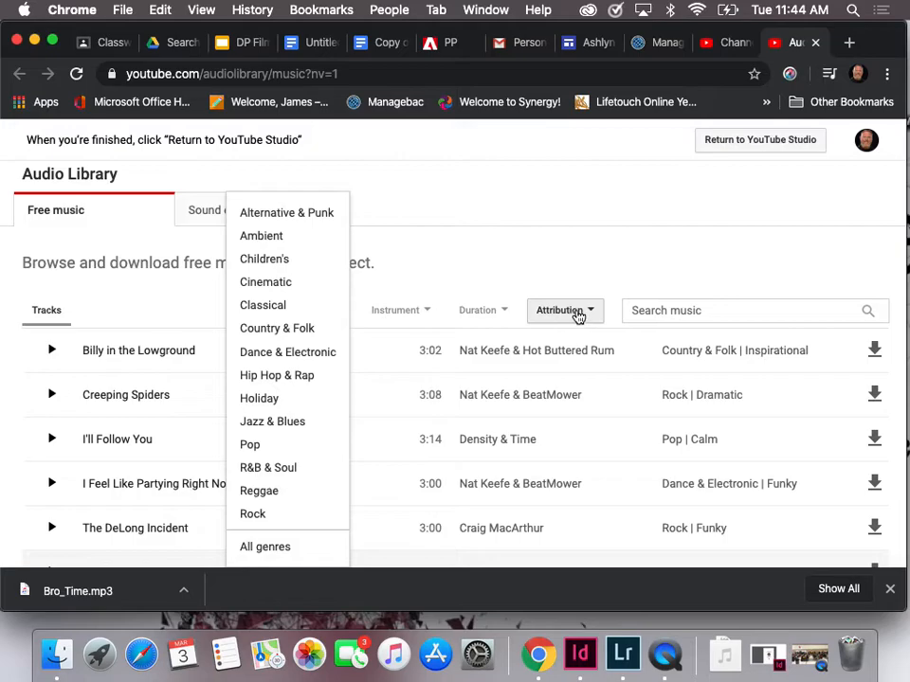
{"action": "left_click", "coordinate": [576, 310]}
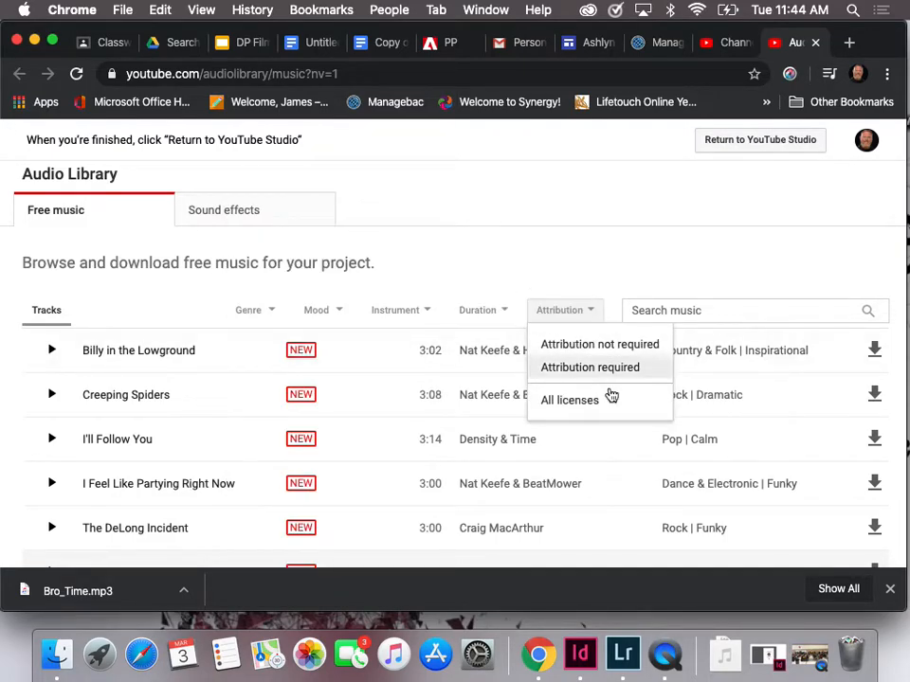
{"action": "scroll", "coordinate": [374, 459], "scroll_direction": "down", "scroll_amount": 10}
{"action": "scroll", "coordinate": [376, 460], "scroll_direction": "down", "scroll_amount": 2}
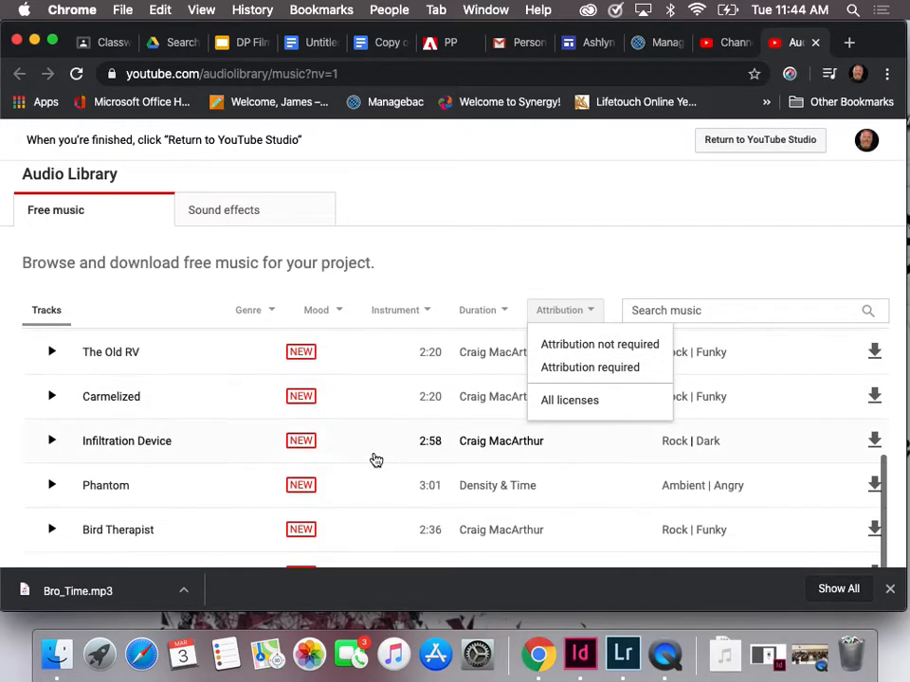
{"action": "scroll", "coordinate": [376, 459], "scroll_direction": "down", "scroll_amount": 3}
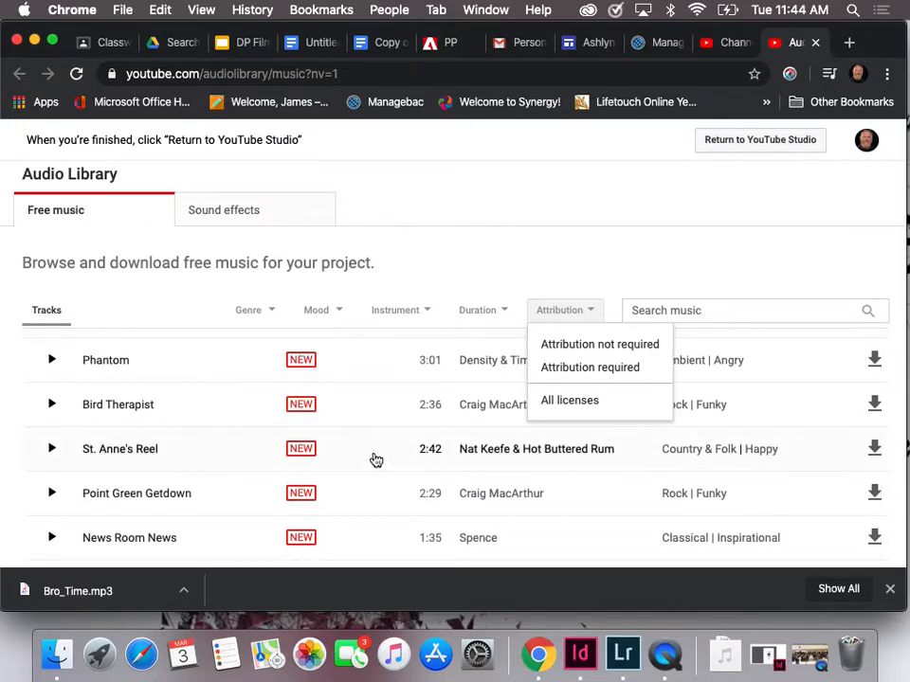
{"action": "left_click", "coordinate": [221, 405]}
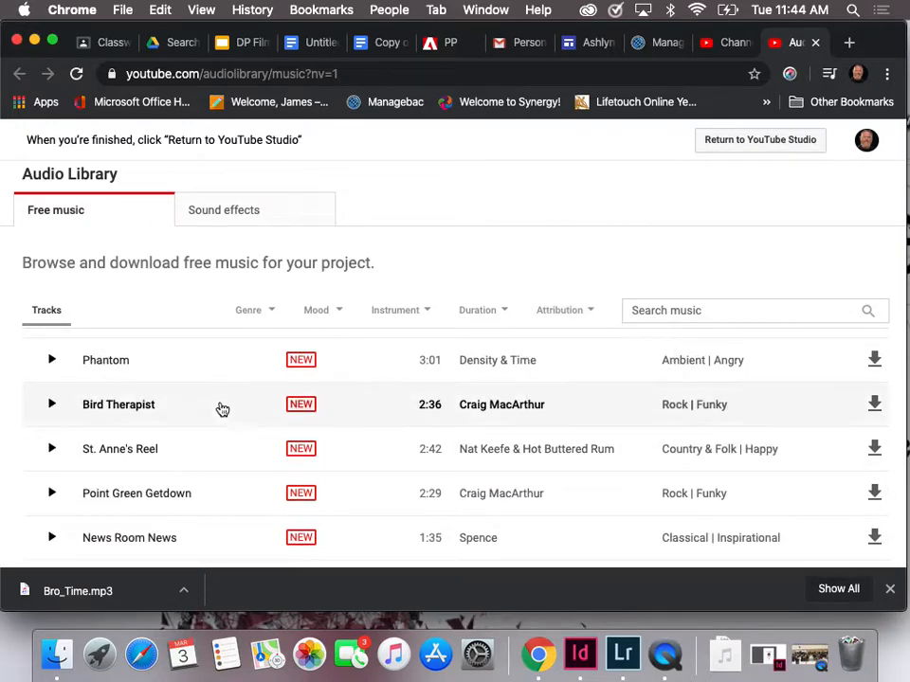
{"action": "left_click", "coordinate": [217, 517]}
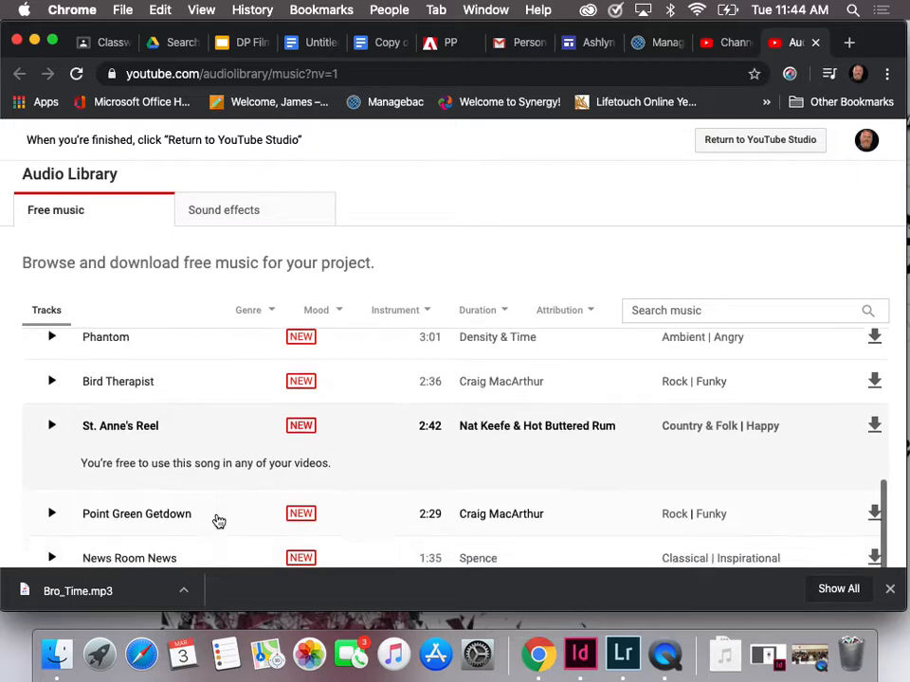
{"action": "scroll", "coordinate": [218, 522], "scroll_direction": "down", "scroll_amount": 5}
{"action": "left_click", "coordinate": [218, 521]}
{"action": "scroll", "coordinate": [218, 520], "scroll_direction": "down", "scroll_amount": 5}
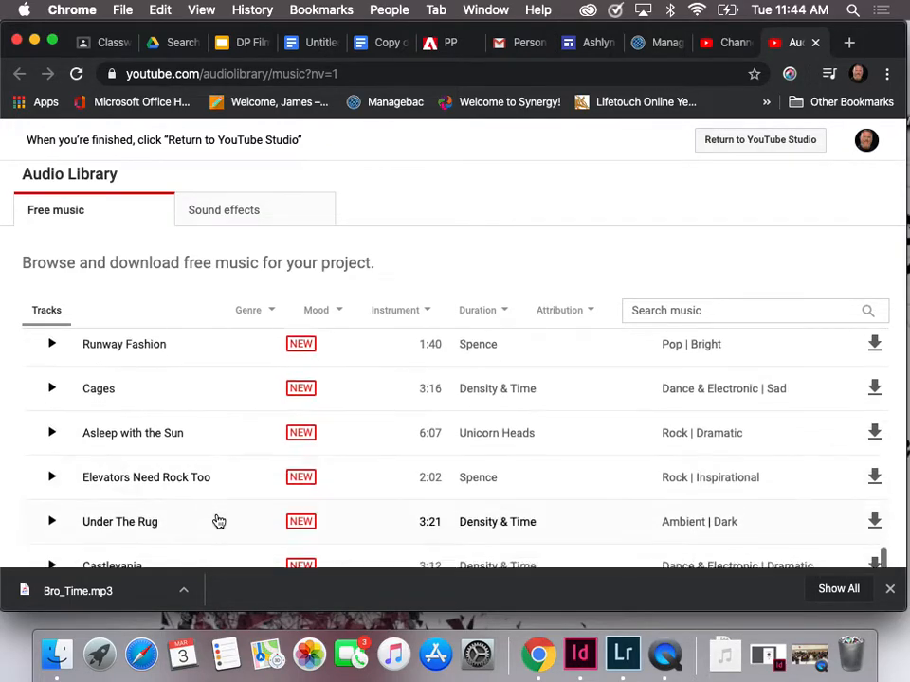
{"action": "left_click", "coordinate": [217, 520]}
{"action": "scroll", "coordinate": [218, 522], "scroll_direction": "down", "scroll_amount": 3}
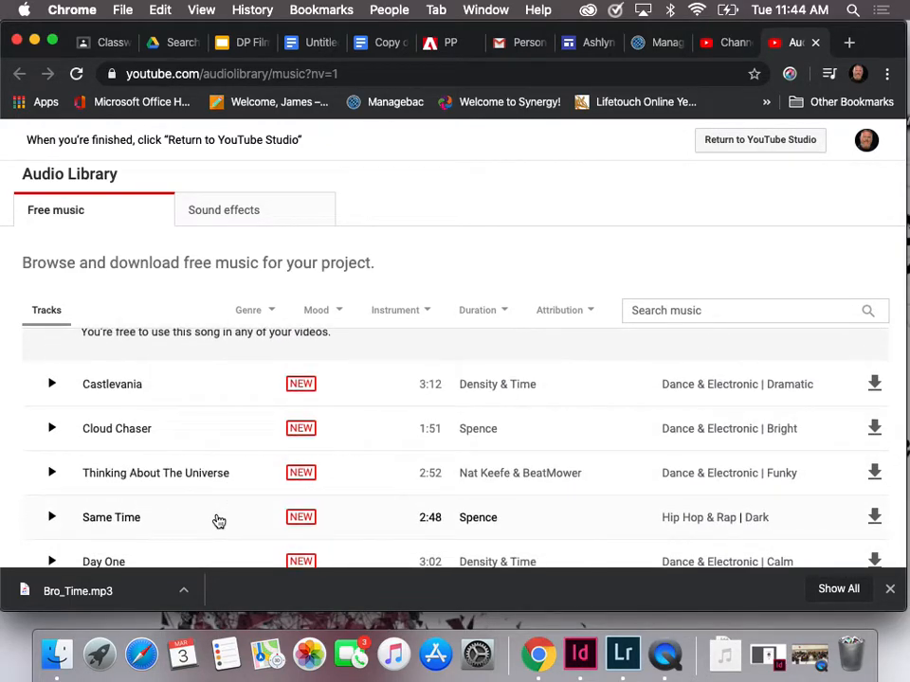
{"action": "scroll", "coordinate": [218, 521], "scroll_direction": "down", "scroll_amount": 4}
{"action": "left_click", "coordinate": [226, 489]}
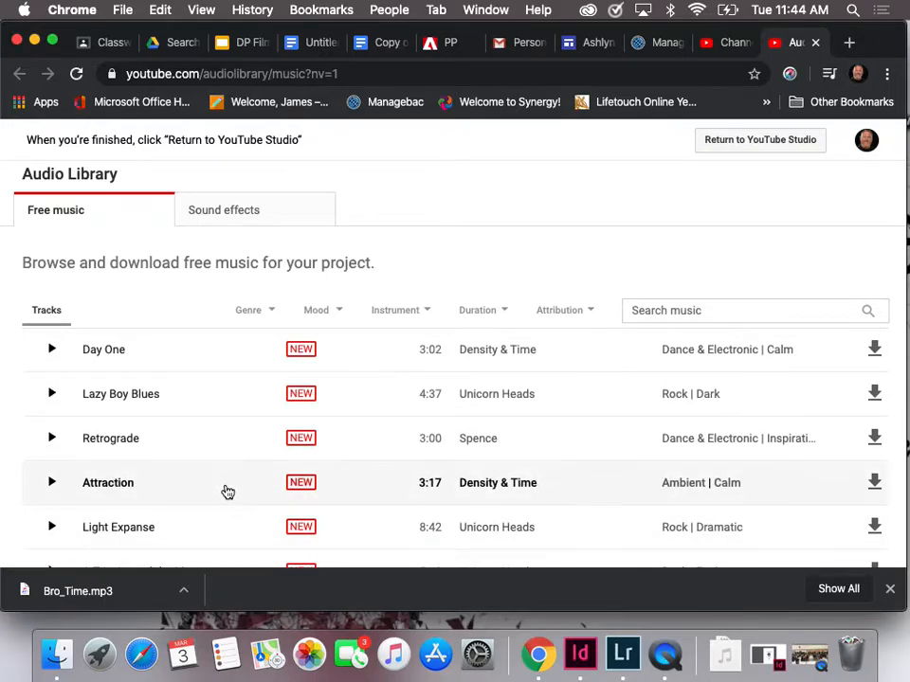
{"action": "scroll", "coordinate": [228, 492], "scroll_direction": "up", "scroll_amount": 15}
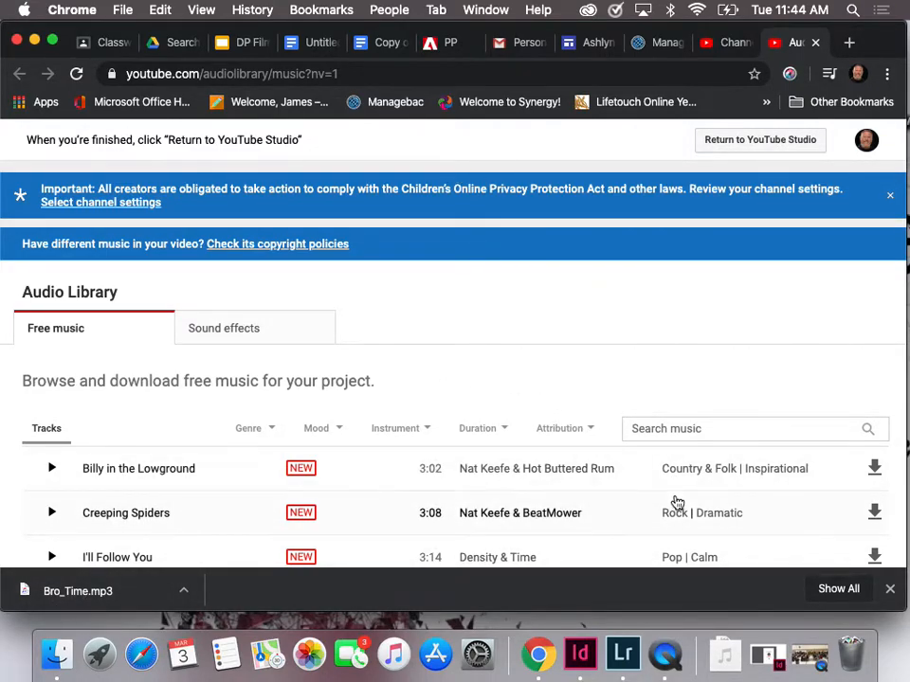
Switch to Lightroom Classic and look through the imported photo sequence, jumping to its end and stepping back to the start
{"action": "left_click", "coordinate": [623, 654]}
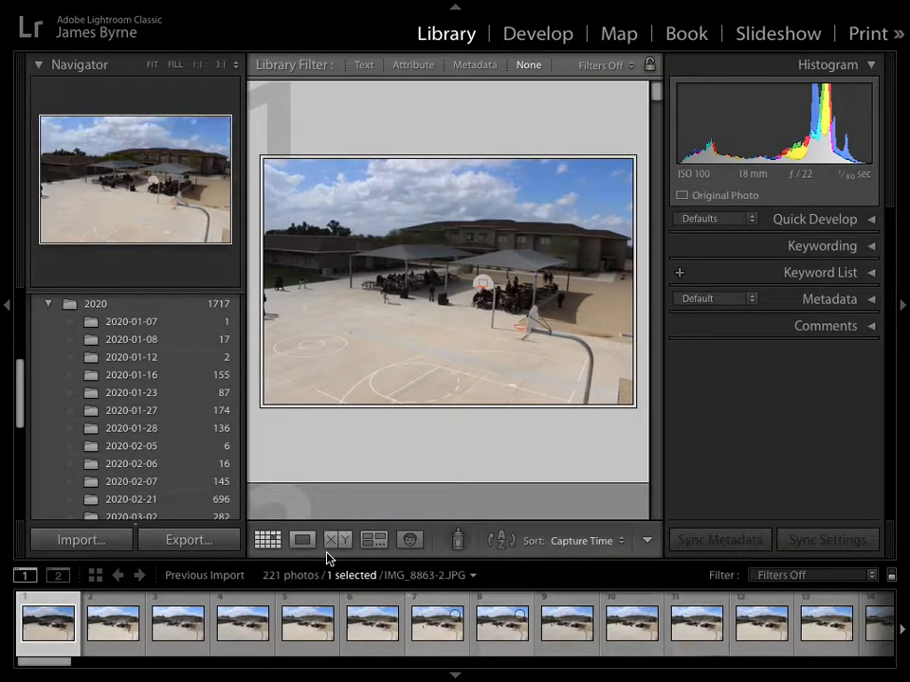
{"action": "key", "text": "Right"}
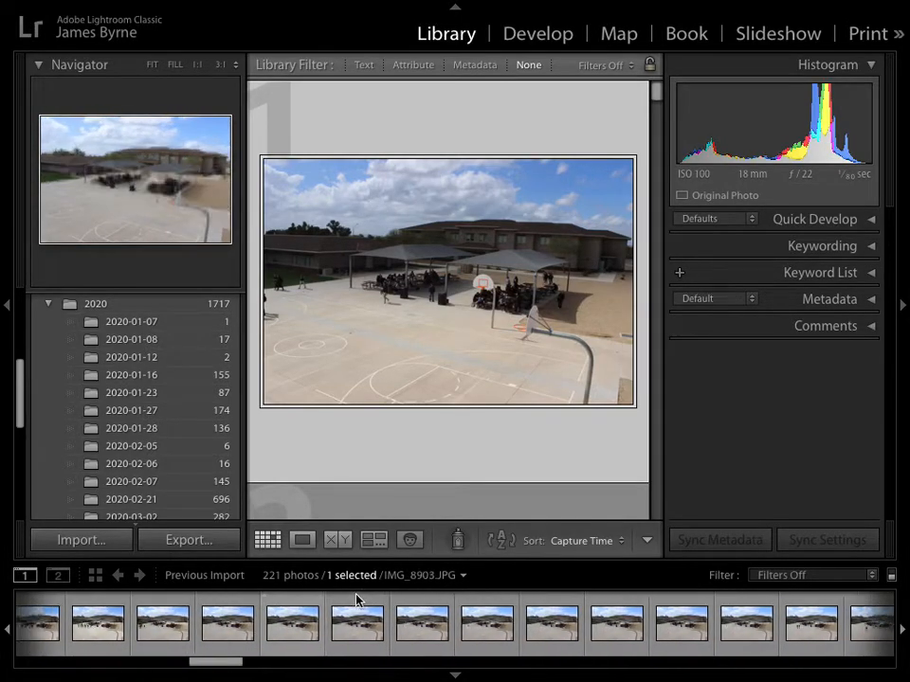
{"action": "key", "text": "Right"}
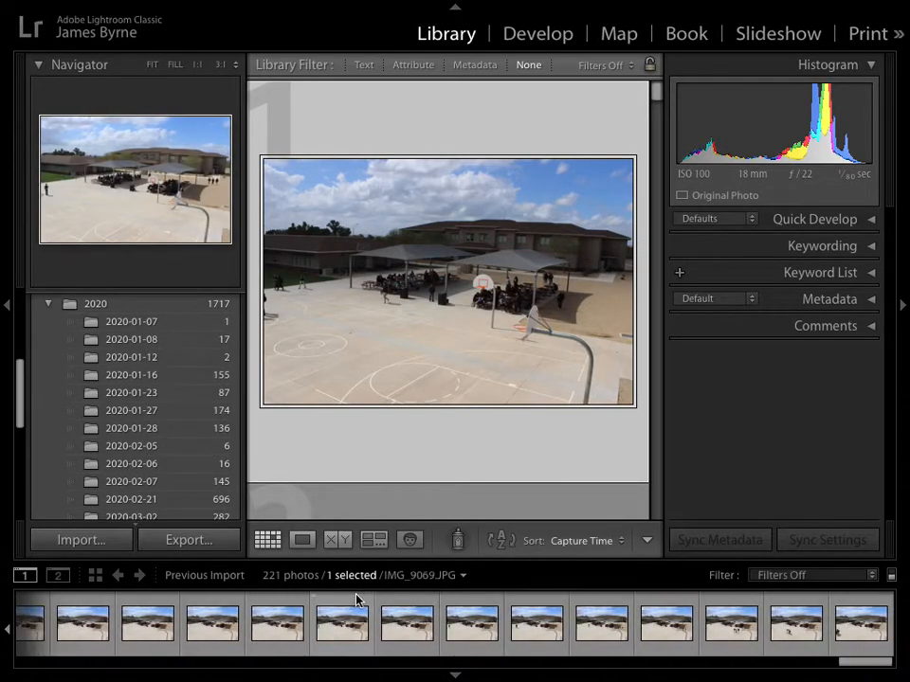
{"action": "key", "text": "Left"}
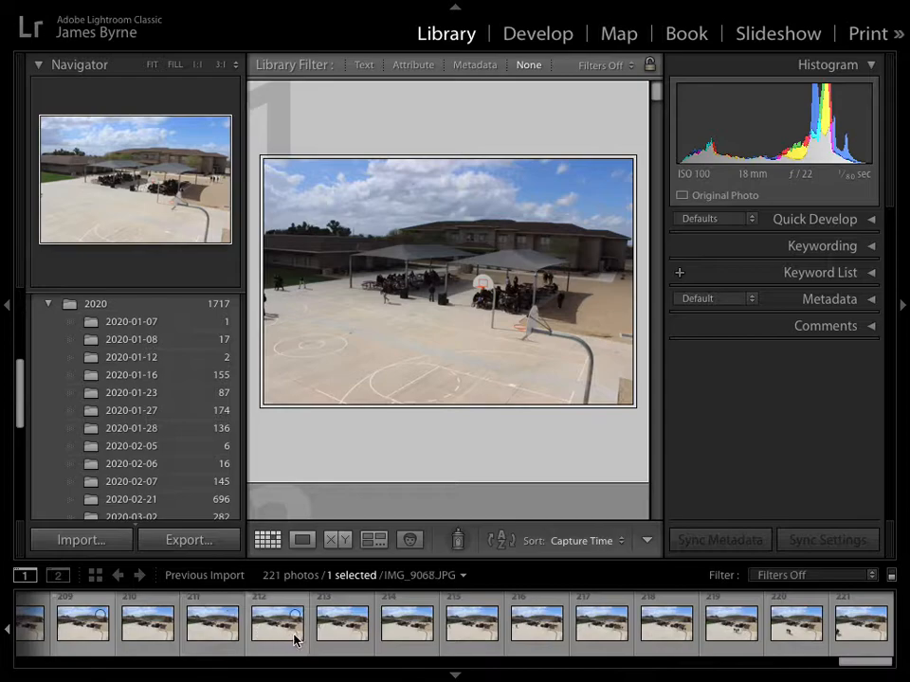
{"action": "key", "text": "Left"}
{"action": "key", "text": "Left"}
{"action": "key", "text": "Left"}
{"action": "key", "text": "Left"}
{"action": "key", "text": "Left"}
{"action": "key", "text": "Left"}
{"action": "key", "text": "Left"}
{"action": "key", "text": "Left"}
{"action": "key", "text": "Left"}
{"action": "key", "text": "Left"}
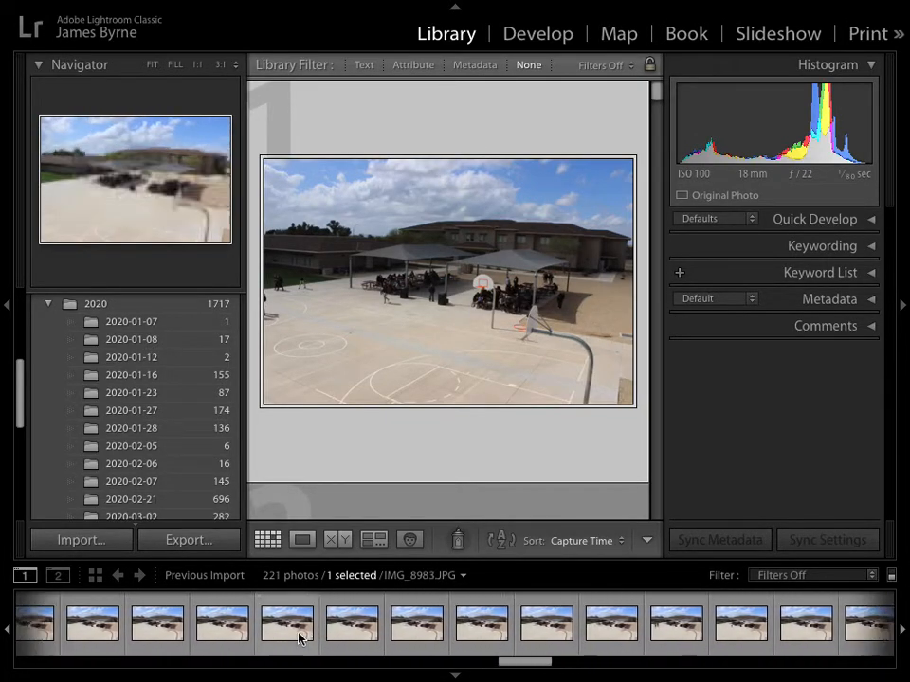
{"action": "key", "text": "Left"}
{"action": "key", "text": "Left"}
{"action": "key", "text": "Left"}
{"action": "key", "text": "Left"}
{"action": "key", "text": "Left"}
{"action": "key", "text": "Left"}
{"action": "key", "text": "Left"}
{"action": "key", "text": "Left"}
{"action": "key", "text": "Left"}
{"action": "key", "text": "Left"}
{"action": "key", "text": "Left"}
{"action": "key", "text": "Left"}
{"action": "key", "text": "Left"}
{"action": "key", "text": "Left"}
{"action": "key", "text": "Left"}
{"action": "key", "text": "Left"}
{"action": "key", "text": "Left"}
{"action": "key", "text": "Left"}
{"action": "key", "text": "Left"}
{"action": "key", "text": "Left"}
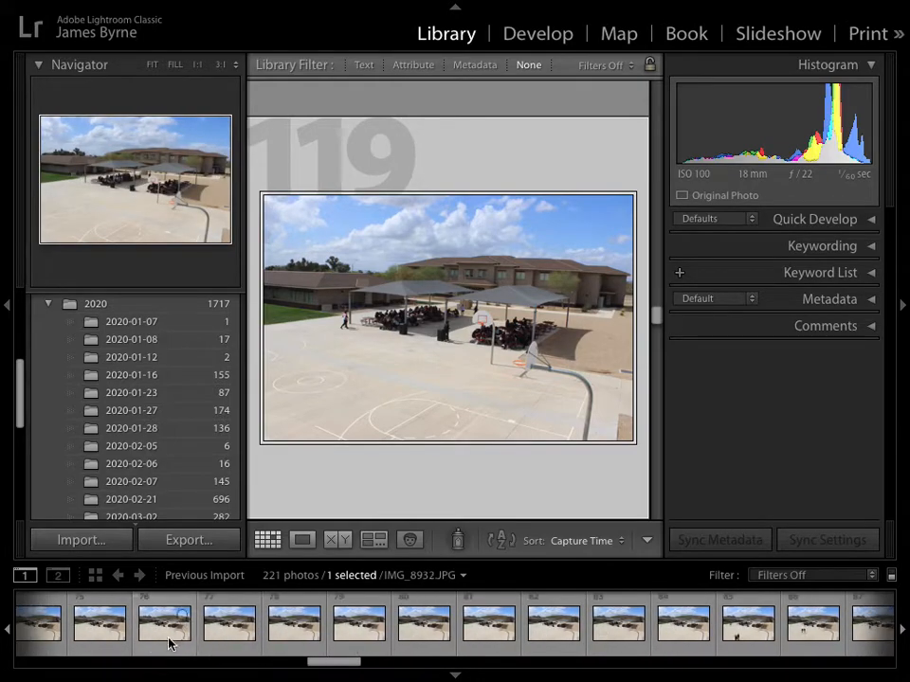
{"action": "key", "text": "Left"}
{"action": "key", "text": "Left"}
{"action": "key", "text": "Left"}
{"action": "key", "text": "Left"}
{"action": "key", "text": "Left"}
{"action": "key", "text": "Left"}
{"action": "key", "text": "Left"}
{"action": "key", "text": "Left"}
{"action": "key", "text": "Left"}
{"action": "key", "text": "Left"}
{"action": "key", "text": "Left"}
{"action": "key", "text": "Left"}
{"action": "key", "text": "Left"}
{"action": "key", "text": "Left"}
{"action": "key", "text": "Left"}
{"action": "key", "text": "Left"}
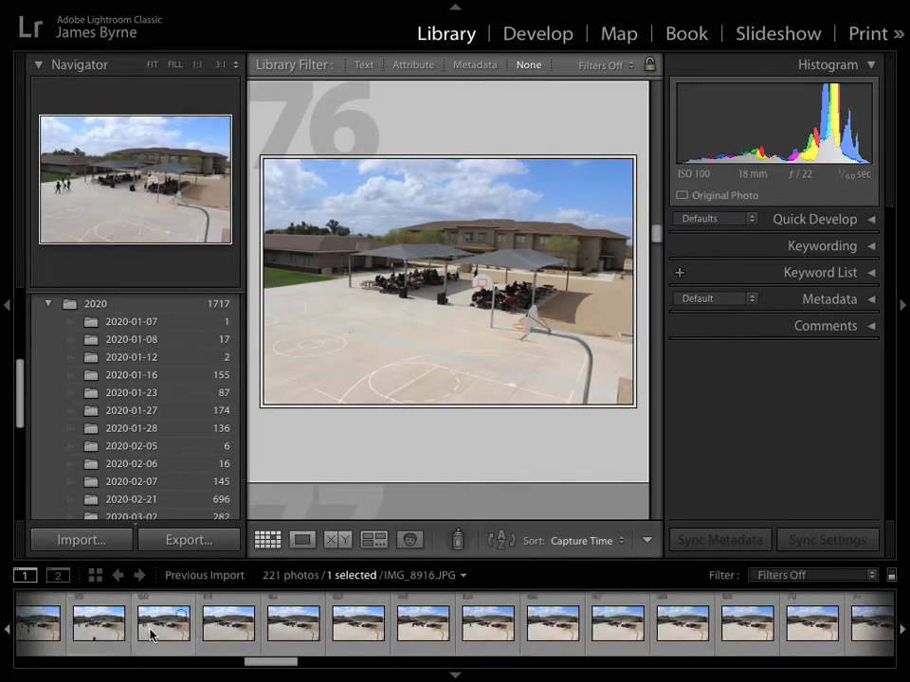
{"action": "key", "text": "Left"}
{"action": "key", "text": "Left"}
{"action": "key", "text": "Left"}
{"action": "key", "text": "Left"}
{"action": "key", "text": "Left"}
{"action": "key", "text": "Left"}
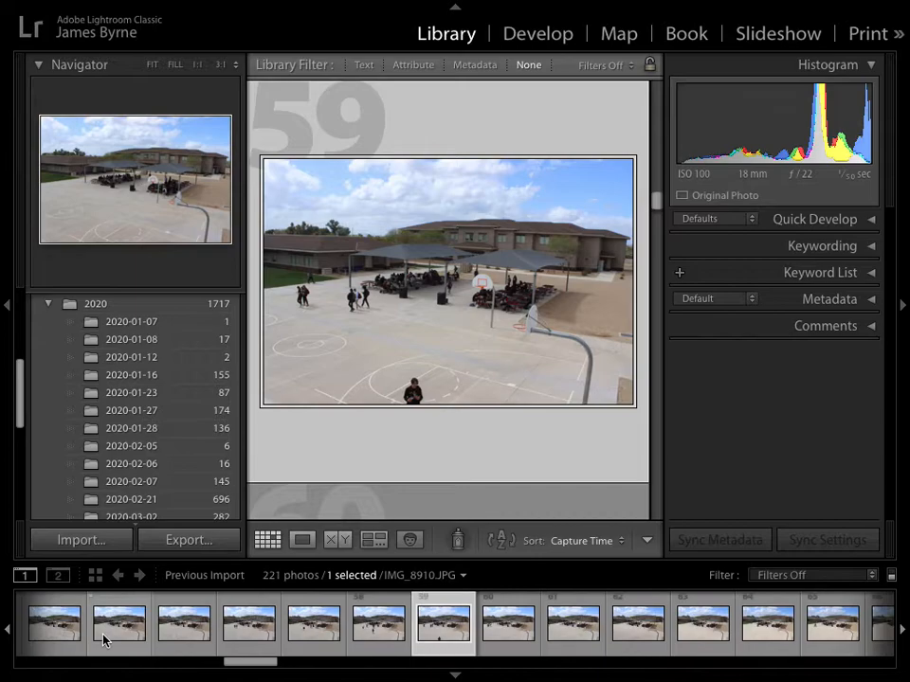
{"action": "key", "text": "Left"}
{"action": "key", "text": "Left"}
{"action": "key", "text": "Left"}
{"action": "key", "text": "Left"}
{"action": "key", "text": "Left"}
{"action": "key", "text": "Left"}
{"action": "key", "text": "Left"}
{"action": "key", "text": "Left"}
{"action": "key", "text": "Left"}
{"action": "key", "text": "Left"}
{"action": "key", "text": "Left"}
{"action": "key", "text": "Left"}
{"action": "key", "text": "Left"}
{"action": "key", "text": "Left"}
{"action": "key", "text": "Left"}
{"action": "key", "text": "Left"}
{"action": "key", "text": "Left"}
{"action": "key", "text": "Left"}
{"action": "key", "text": "Left"}
{"action": "key", "text": "Left"}
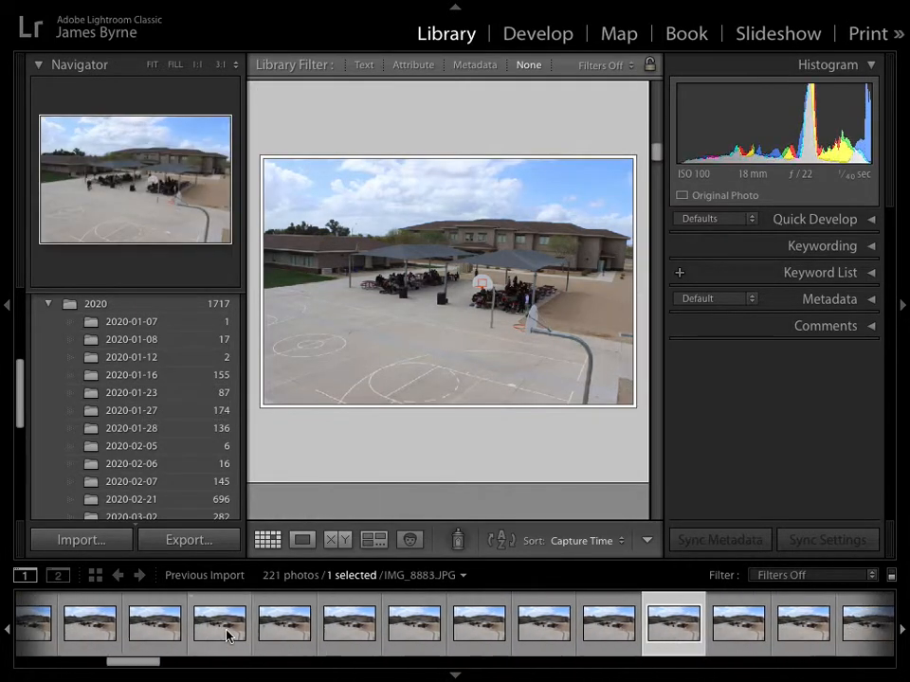
{"action": "key", "text": "Left"}
{"action": "key", "text": "Left"}
{"action": "key", "text": "Left"}
{"action": "key", "text": "Left"}
{"action": "key", "text": "Left"}
{"action": "key", "text": "Left"}
{"action": "key", "text": "Left"}
{"action": "key", "text": "Left"}
{"action": "key", "text": "Left"}
{"action": "key", "text": "Left"}
{"action": "key", "text": "Left"}
{"action": "key", "text": "Left"}
{"action": "key", "text": "Left"}
{"action": "key", "text": "Left"}
{"action": "key", "text": "Left"}
{"action": "key", "text": "Left"}
{"action": "key", "text": "Left"}
{"action": "key", "text": "Left"}
{"action": "key", "text": "Left"}
{"action": "key", "text": "Left"}
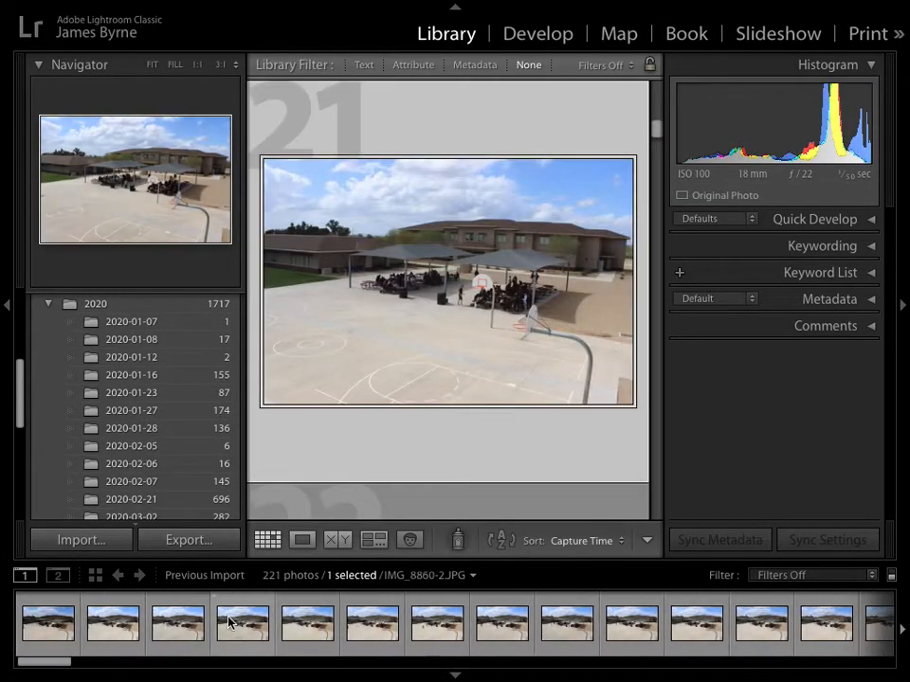
Select all photos of the previous import and apply the automatic tone control to them with Quick Develop
{"action": "left_click", "coordinate": [229, 629]}
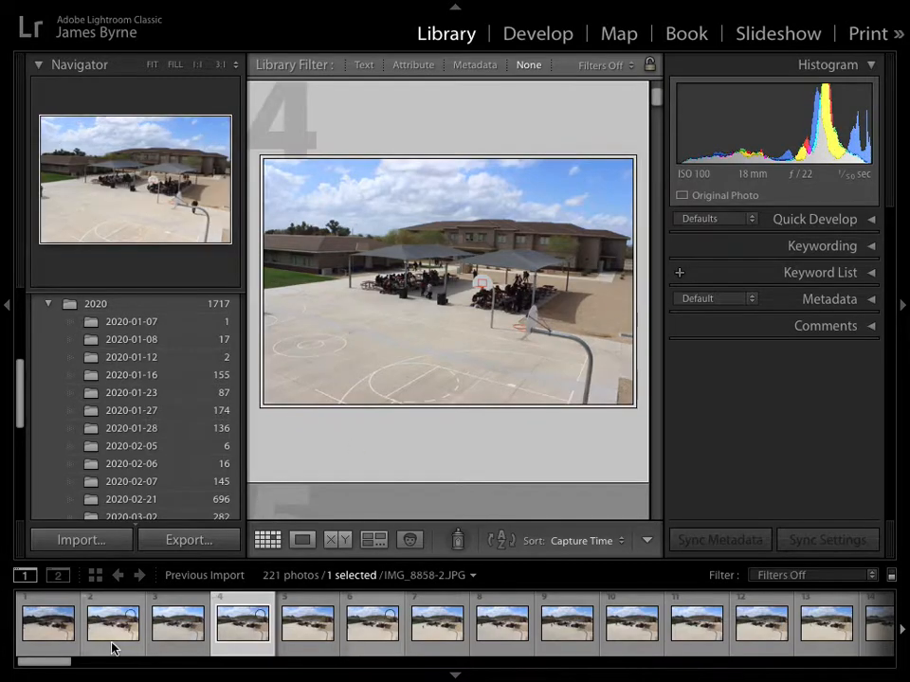
{"action": "key", "text": "ctrl+a"}
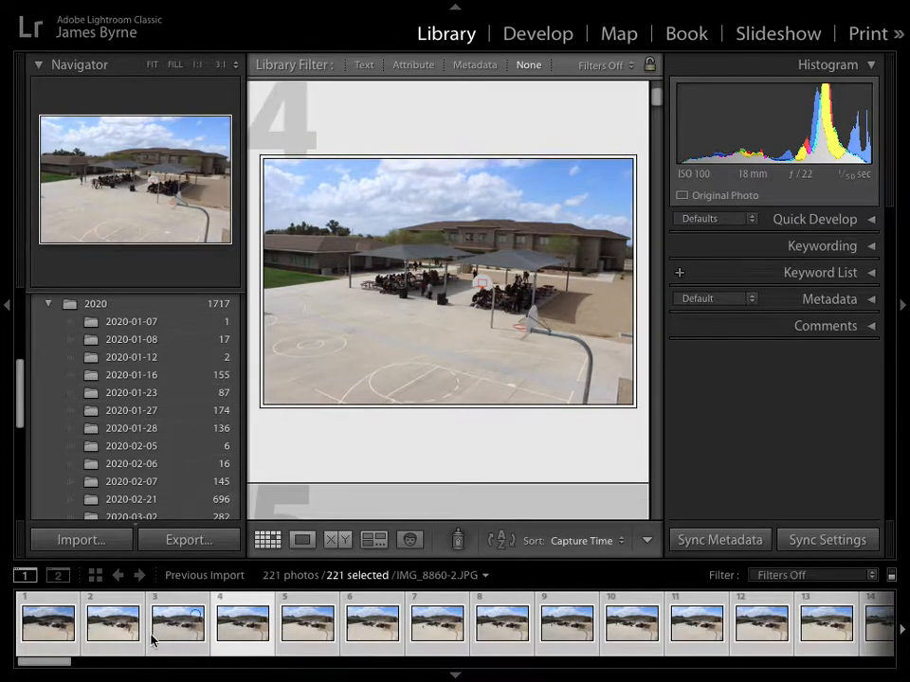
{"action": "scroll", "coordinate": [483, 628], "scroll_direction": "down", "scroll_amount": 10}
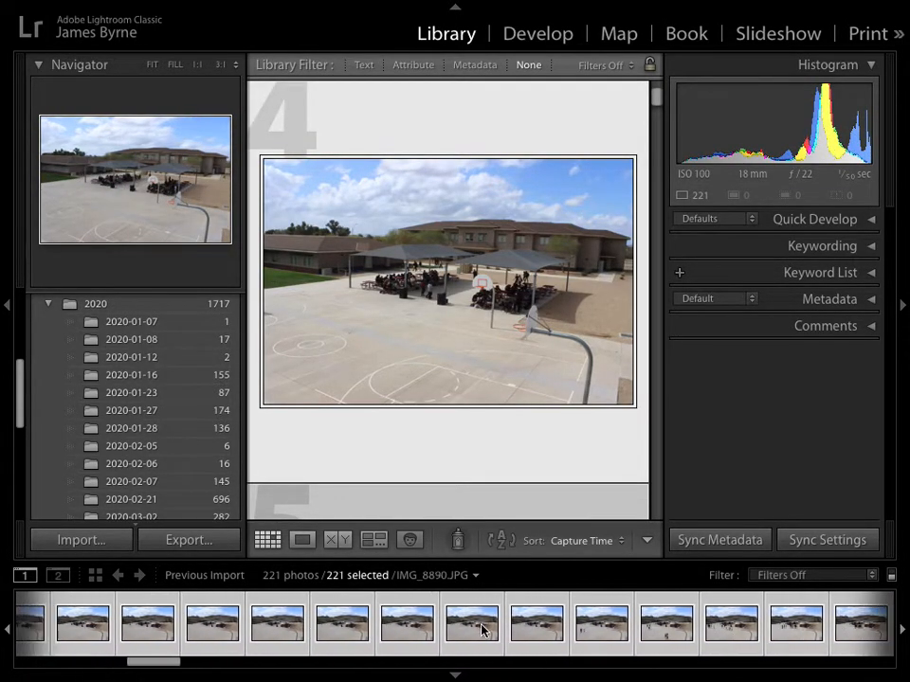
{"action": "scroll", "coordinate": [483, 628], "scroll_direction": "down", "scroll_amount": 1}
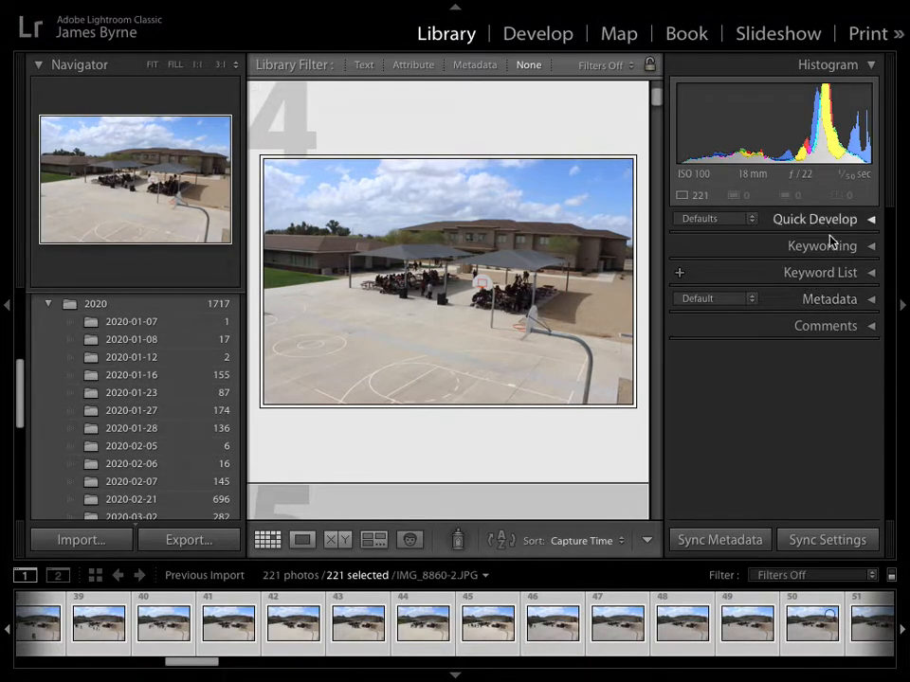
{"action": "left_click", "coordinate": [876, 224]}
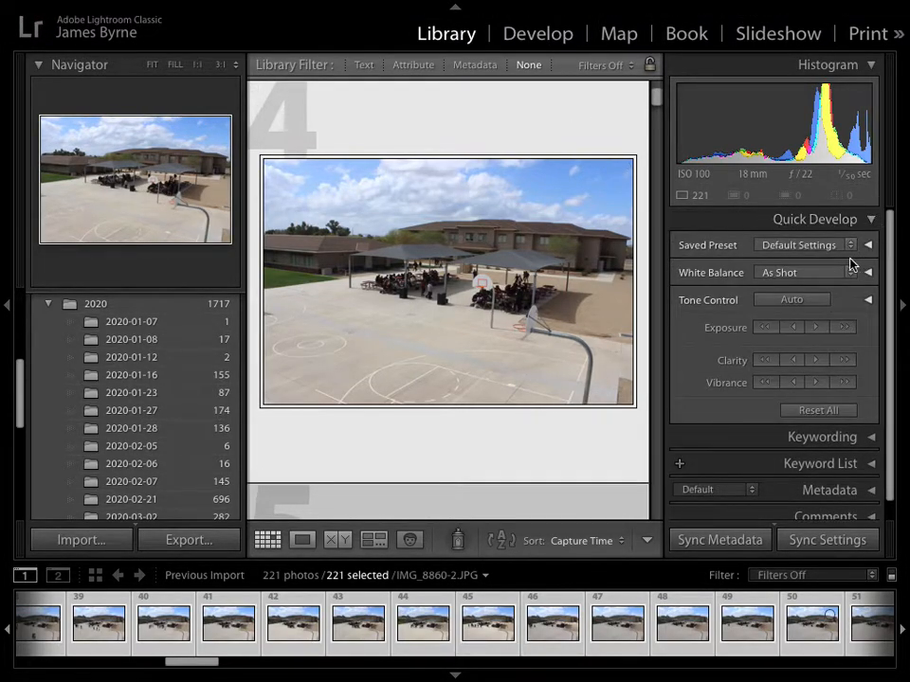
{"action": "left_click", "coordinate": [819, 301]}
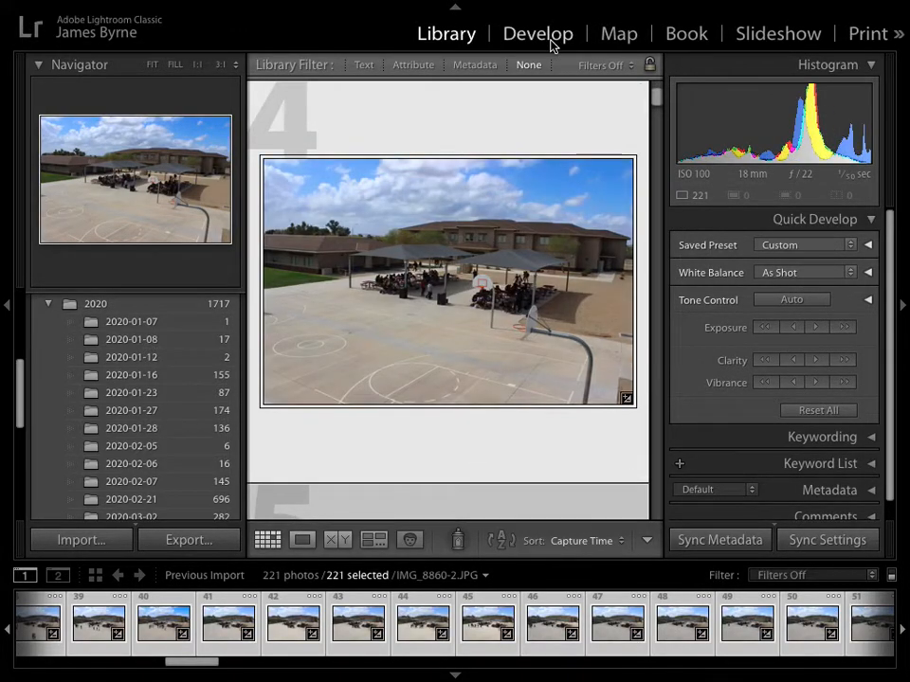
In the Develop module, draw a graduated filter down over the sky for all selected photos and set its Exposure to -1.27
{"action": "left_click", "coordinate": [550, 42]}
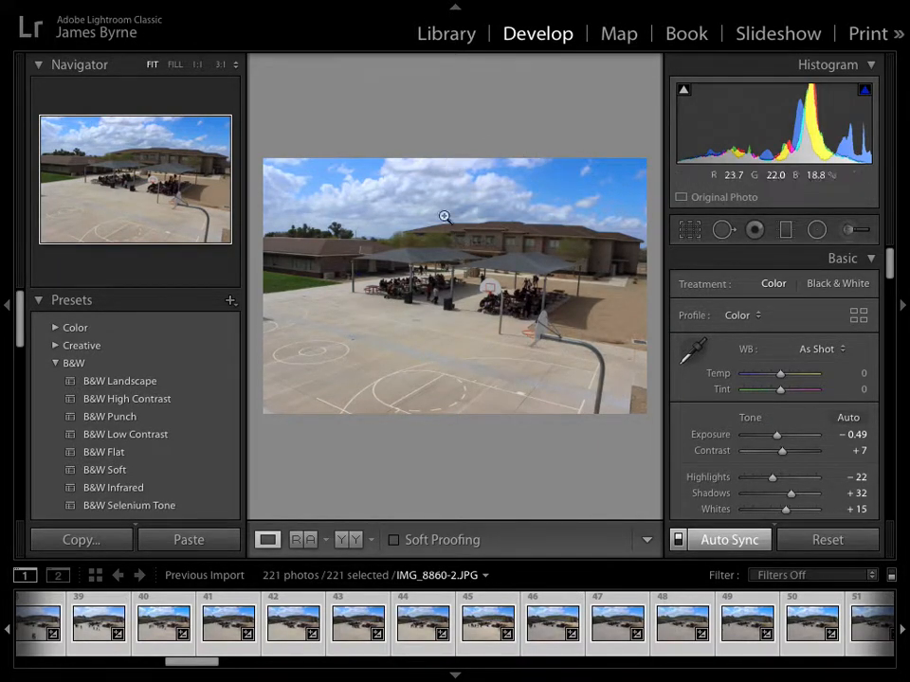
{"action": "left_click", "coordinate": [690, 230]}
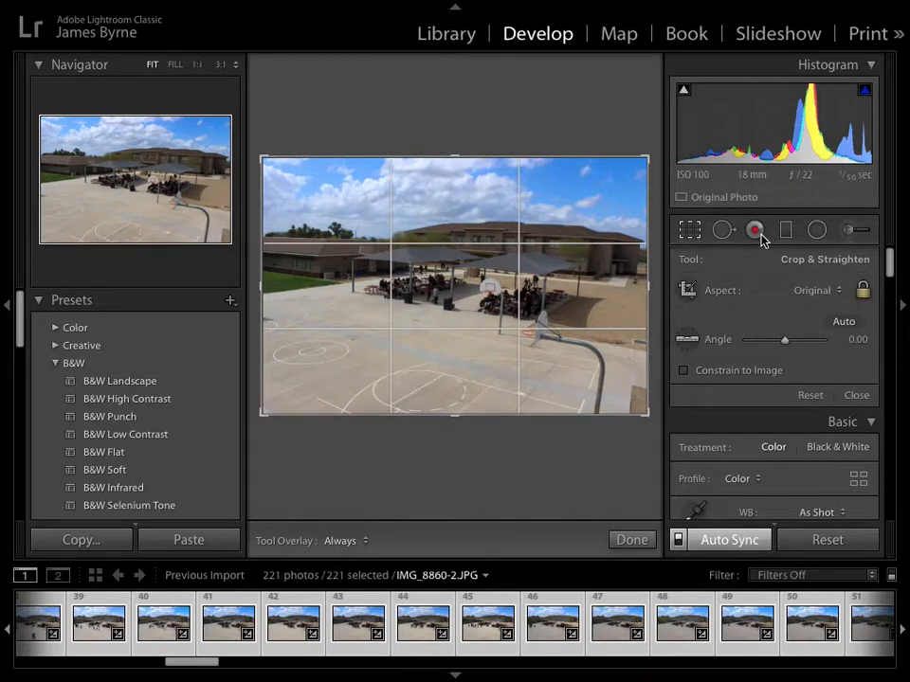
{"action": "left_click", "coordinate": [787, 231]}
{"action": "left_click_drag", "start_coordinate": [450, 158], "coordinate": [449, 277]}
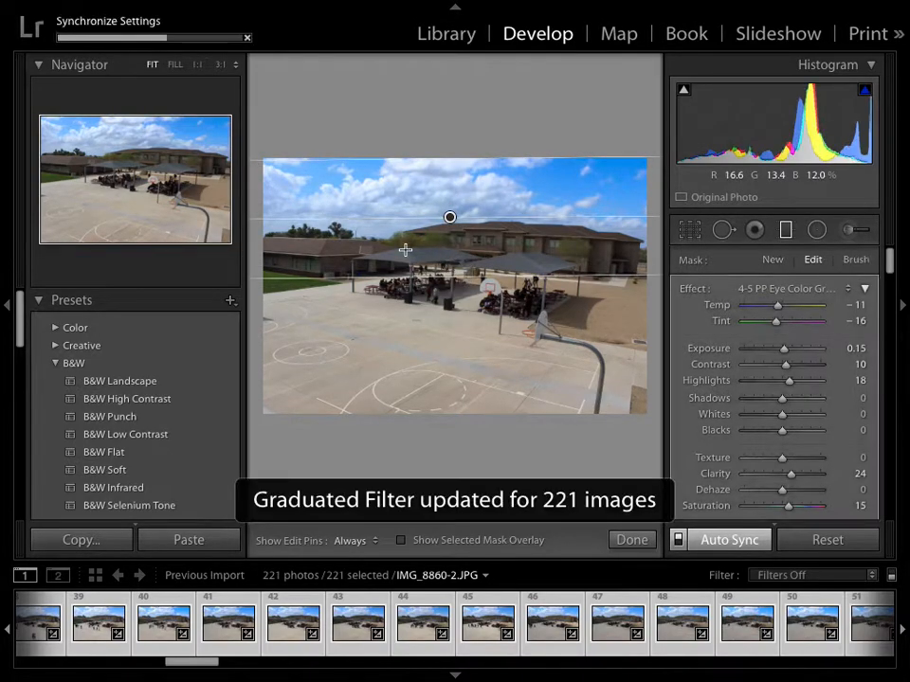
{"action": "left_click_drag", "start_coordinate": [784, 350], "coordinate": [768, 350]}
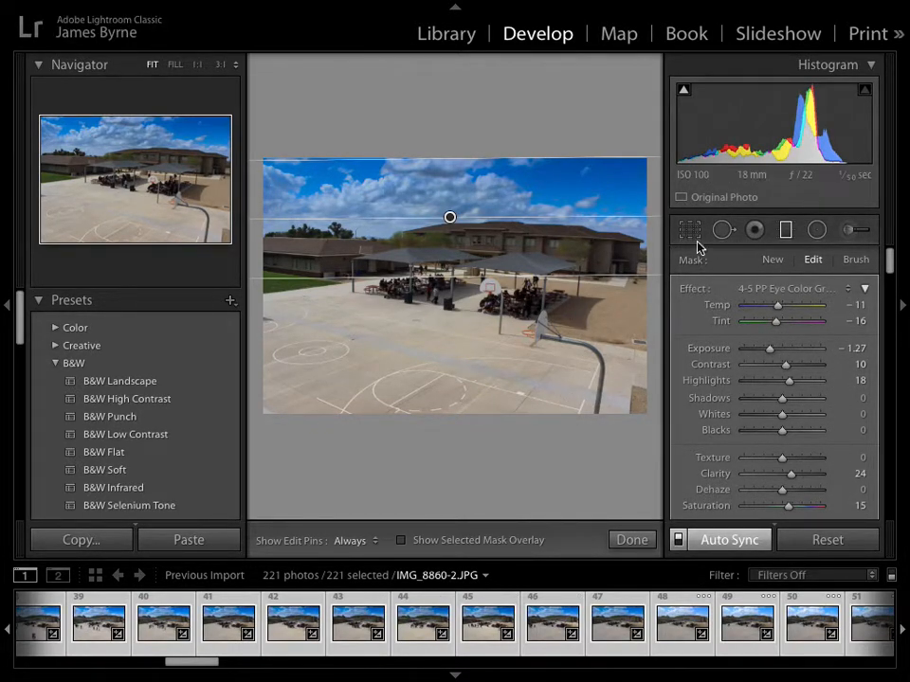
Show photo 45, close the graduated filter and compare the photo before and after the edits
{"action": "left_click", "coordinate": [479, 637]}
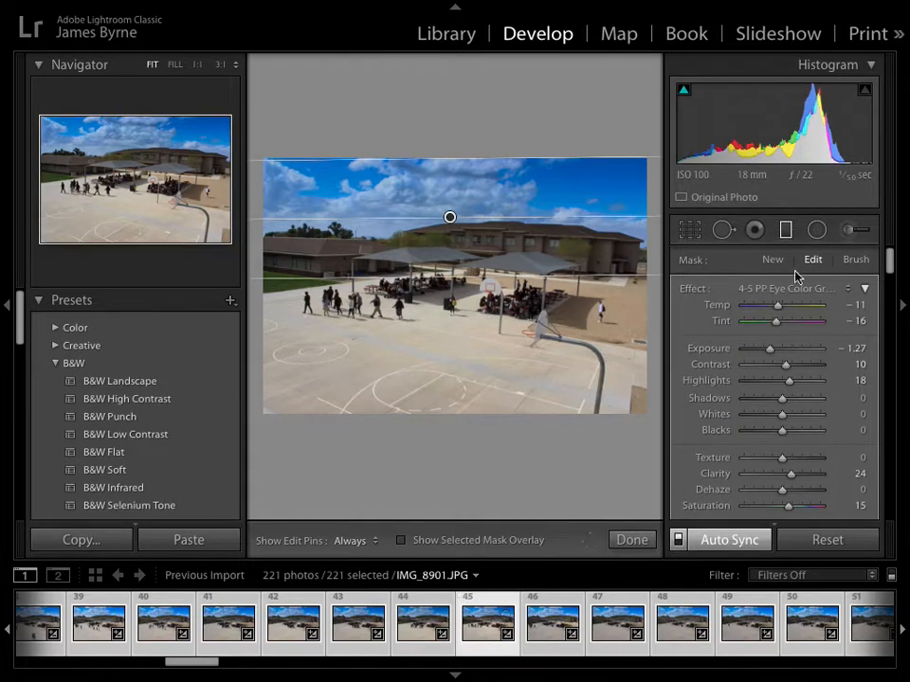
{"action": "left_click", "coordinate": [784, 232]}
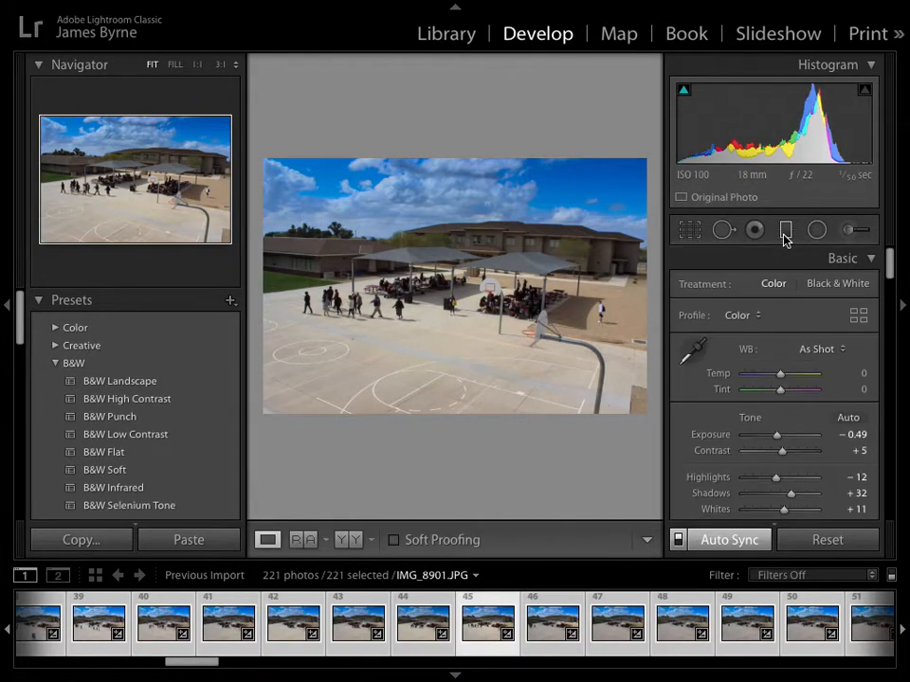
{"action": "key", "text": "backslash"}
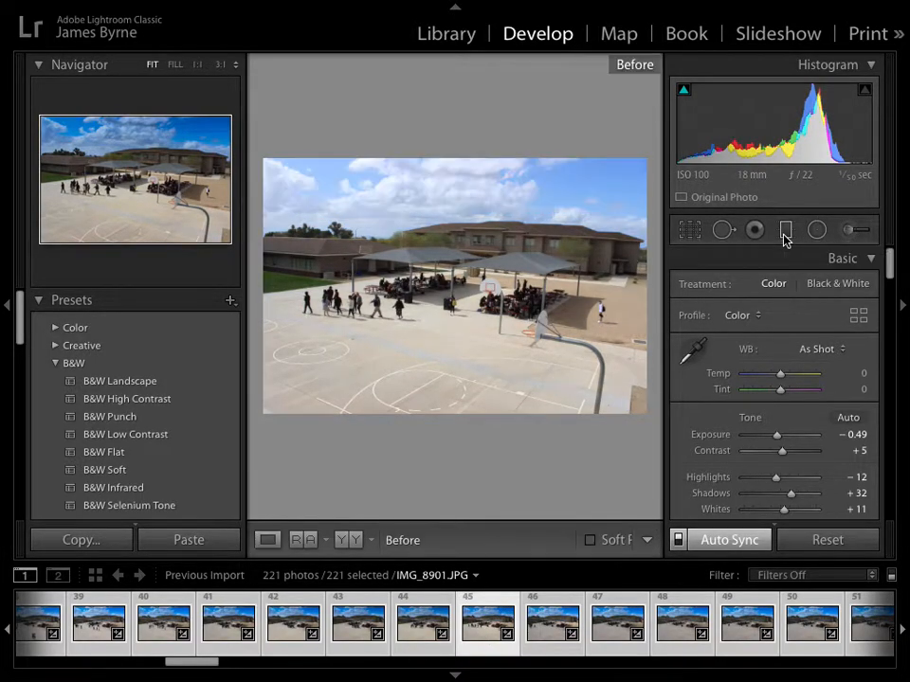
{"action": "key", "text": "backslash"}
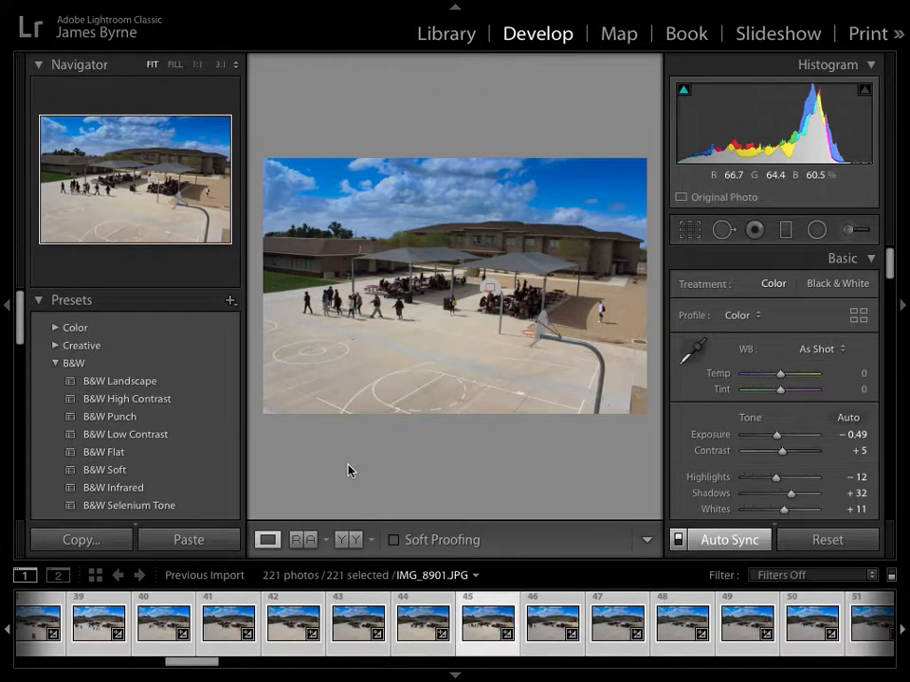
Go to the Slideshow module and apply the 24fps Timelapse user template to the photos
{"action": "left_click", "coordinate": [785, 33]}
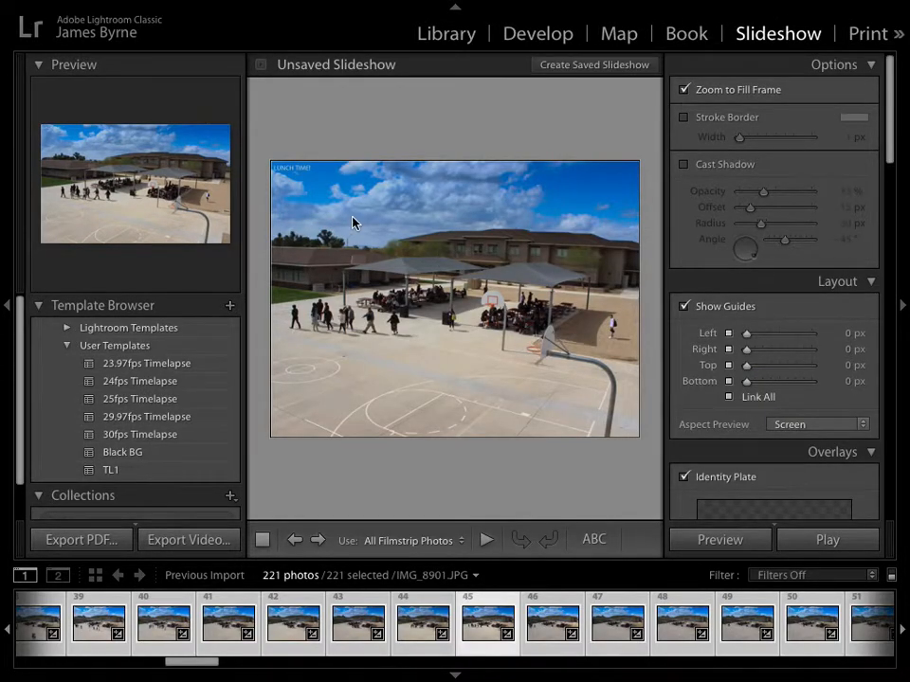
{"action": "left_click", "coordinate": [148, 382]}
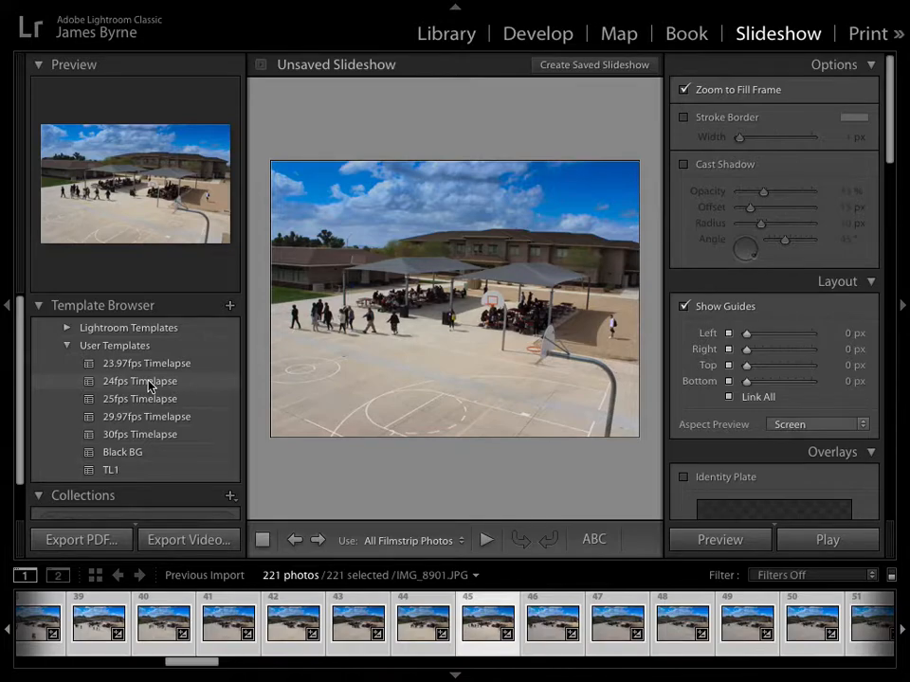
{"action": "mouse_move", "coordinate": [148, 384]}
{"action": "left_mouse_down"}
{"action": "mouse_move", "coordinate": [194, 391]}
{"action": "mouse_move", "coordinate": [238, 441]}
{"action": "mouse_move", "coordinate": [272, 617]}
{"action": "mouse_move", "coordinate": [258, 632]}
{"action": "left_mouse_up"}
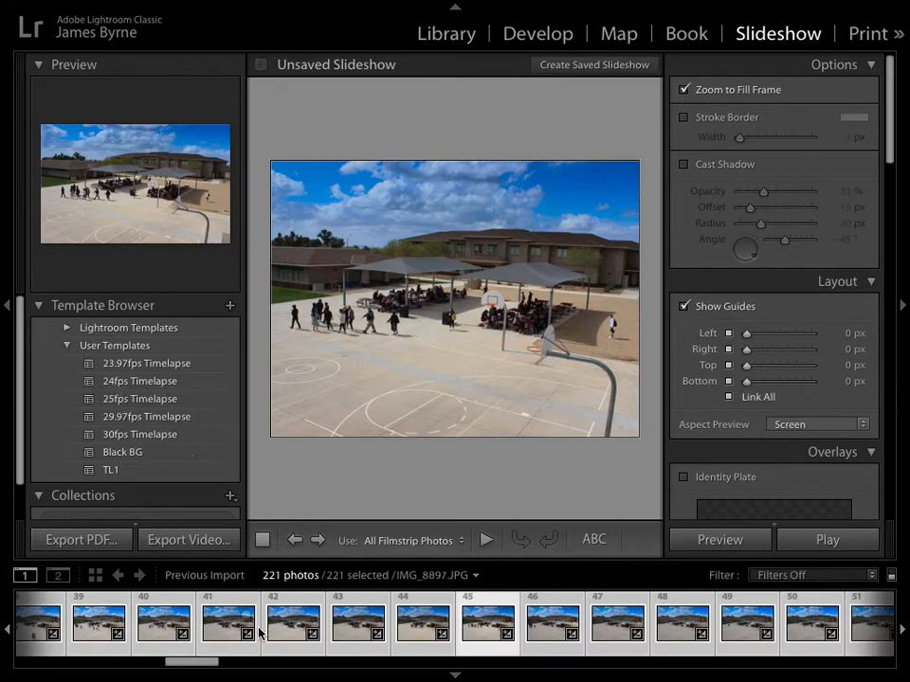
{"action": "left_click", "coordinate": [142, 383]}
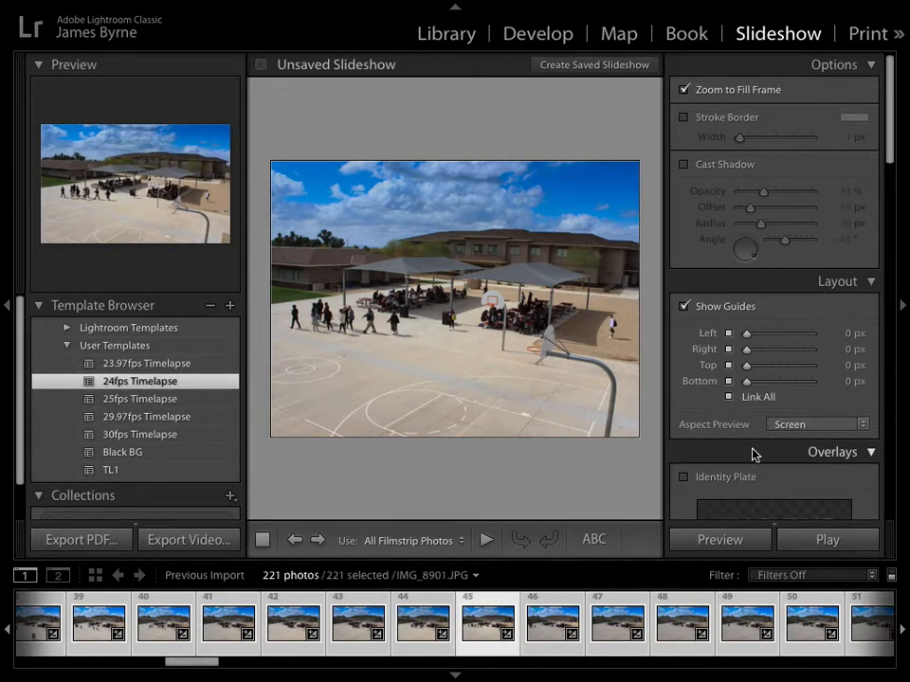
Give the slides an 11 px wide stroke border and briefly try the cast shadow, leaving it turned off
{"action": "scroll", "coordinate": [804, 407], "scroll_direction": "down", "scroll_amount": 2}
{"action": "scroll", "coordinate": [808, 391], "scroll_direction": "down", "scroll_amount": 5}
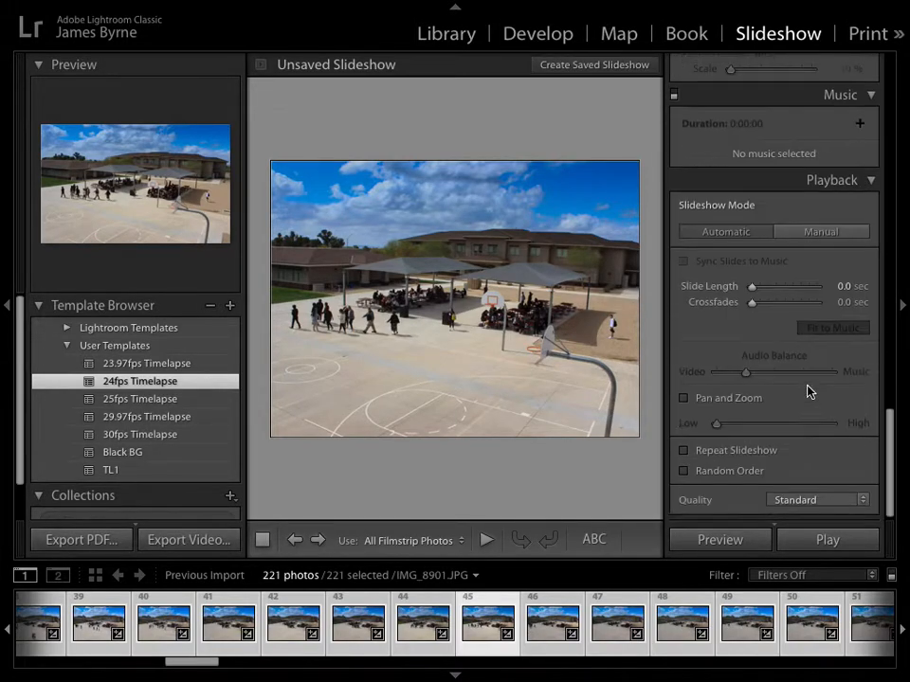
{"action": "scroll", "coordinate": [807, 392], "scroll_direction": "up", "scroll_amount": 6}
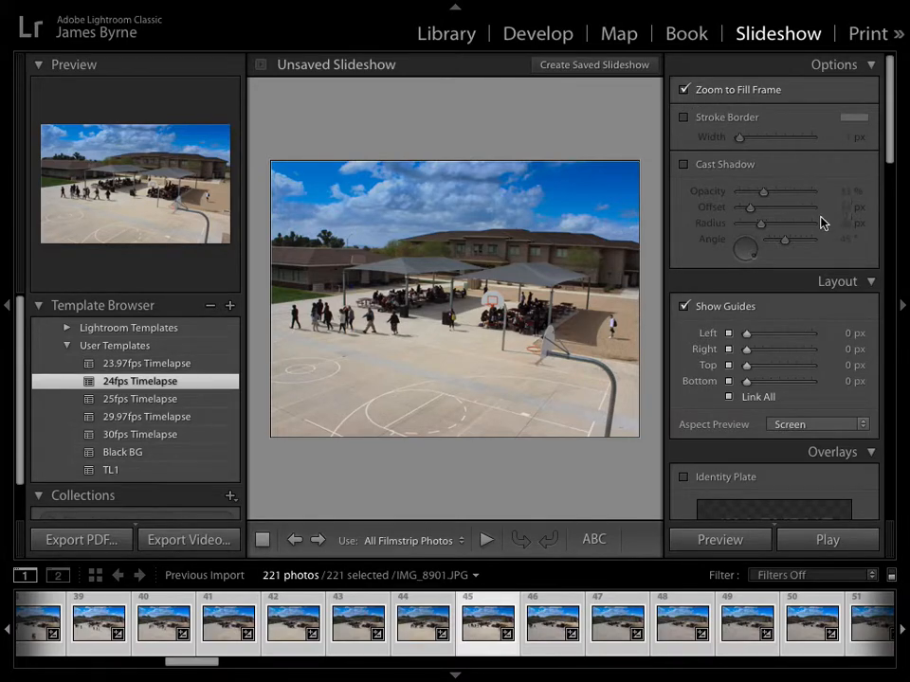
{"action": "left_click", "coordinate": [684, 118]}
{"action": "left_click_drag", "start_coordinate": [740, 138], "coordinate": [778, 140]}
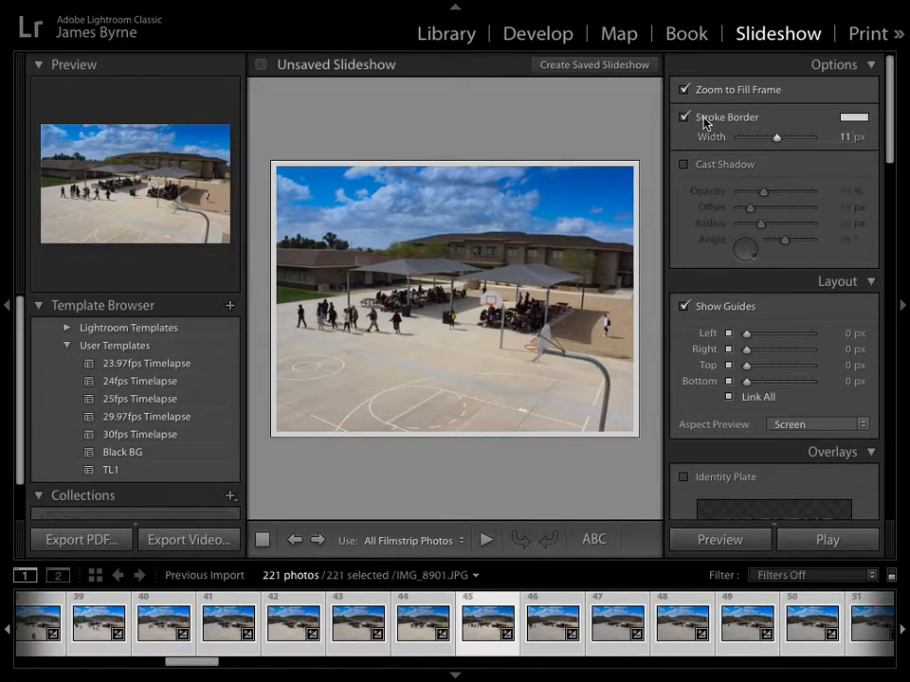
{"action": "left_click", "coordinate": [683, 166]}
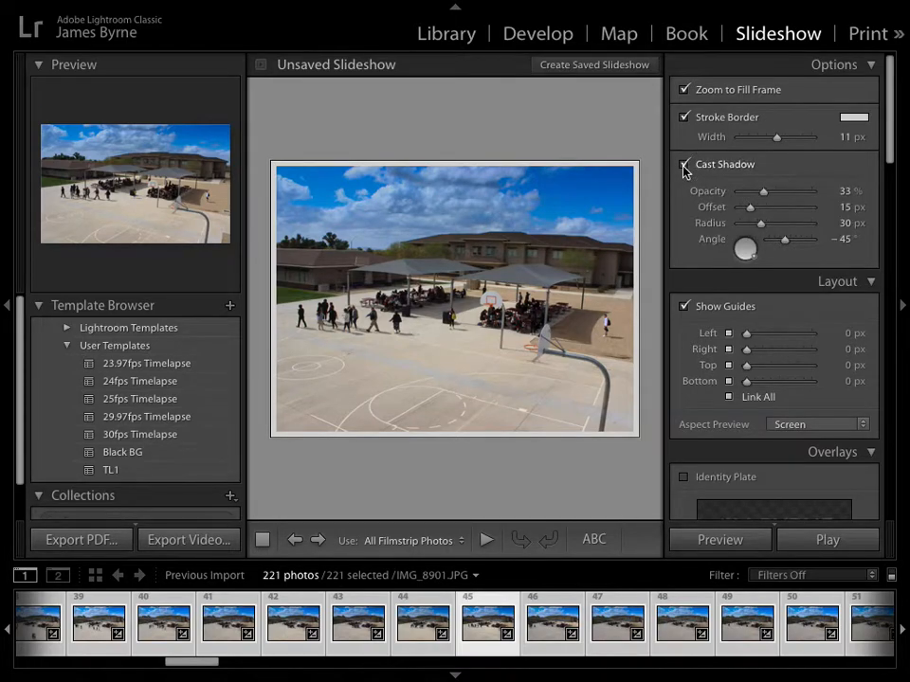
{"action": "left_click", "coordinate": [683, 166]}
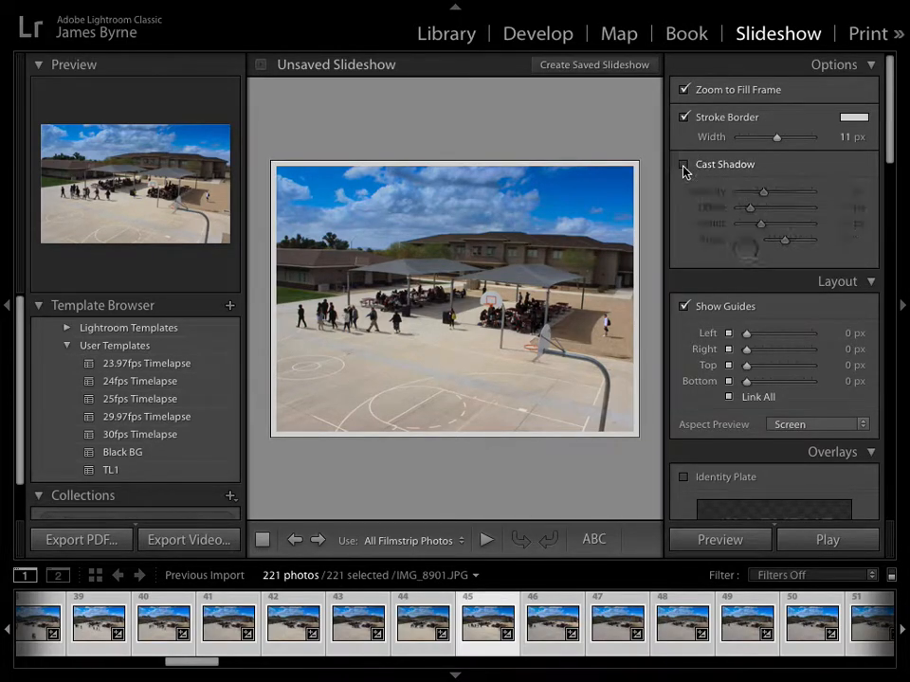
Turn on the identity plate overlay for the slides and open the identity plate for editing
{"action": "scroll", "coordinate": [748, 257], "scroll_direction": "down", "scroll_amount": 1}
{"action": "scroll", "coordinate": [748, 257], "scroll_direction": "down", "scroll_amount": 6}
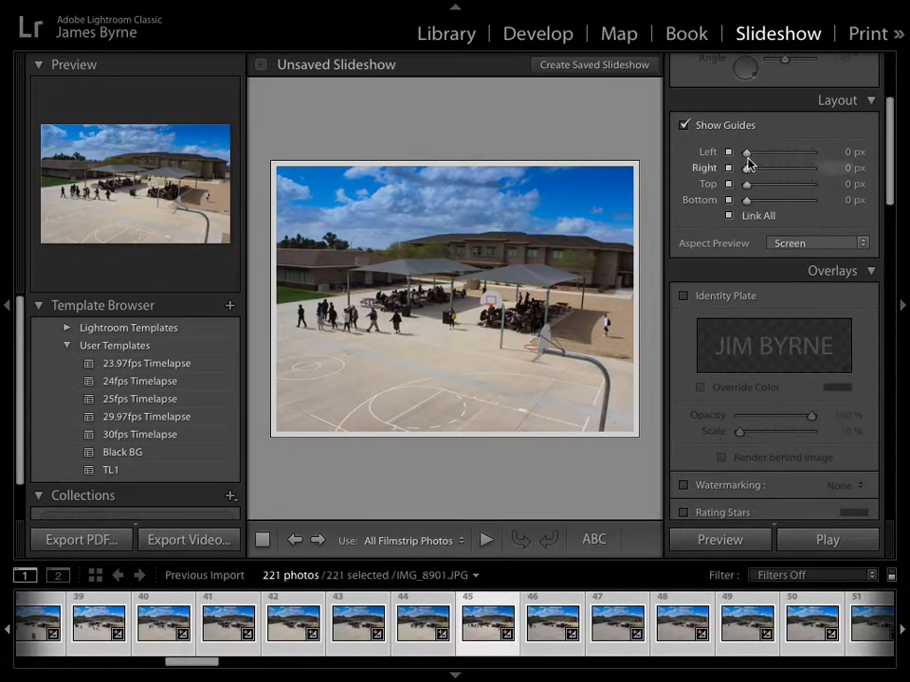
{"action": "left_click_drag", "start_coordinate": [746, 152], "coordinate": [728, 158]}
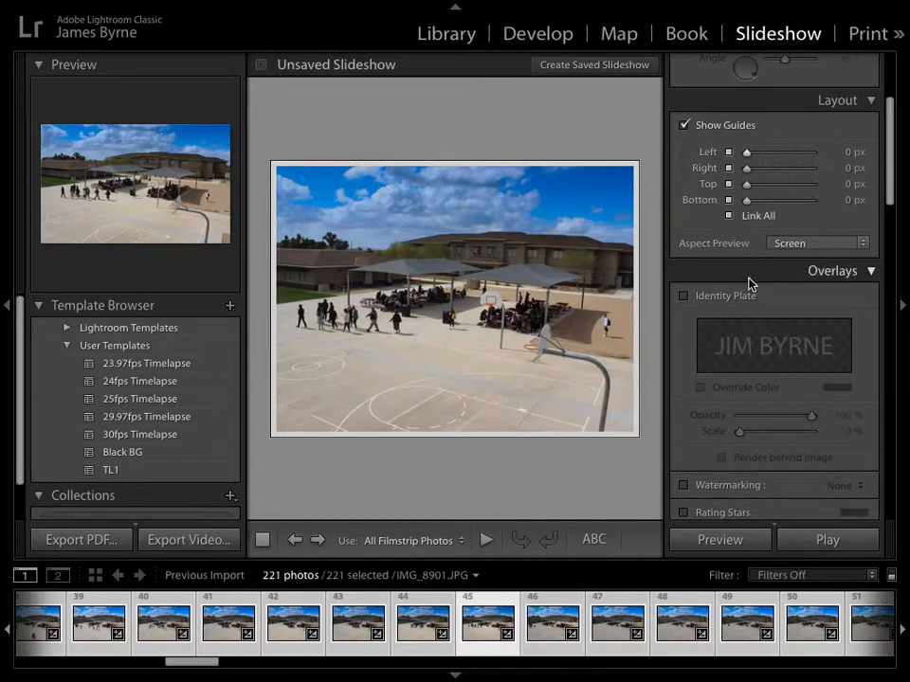
{"action": "scroll", "coordinate": [790, 360], "scroll_direction": "down", "scroll_amount": 1}
{"action": "scroll", "coordinate": [787, 360], "scroll_direction": "down", "scroll_amount": 1}
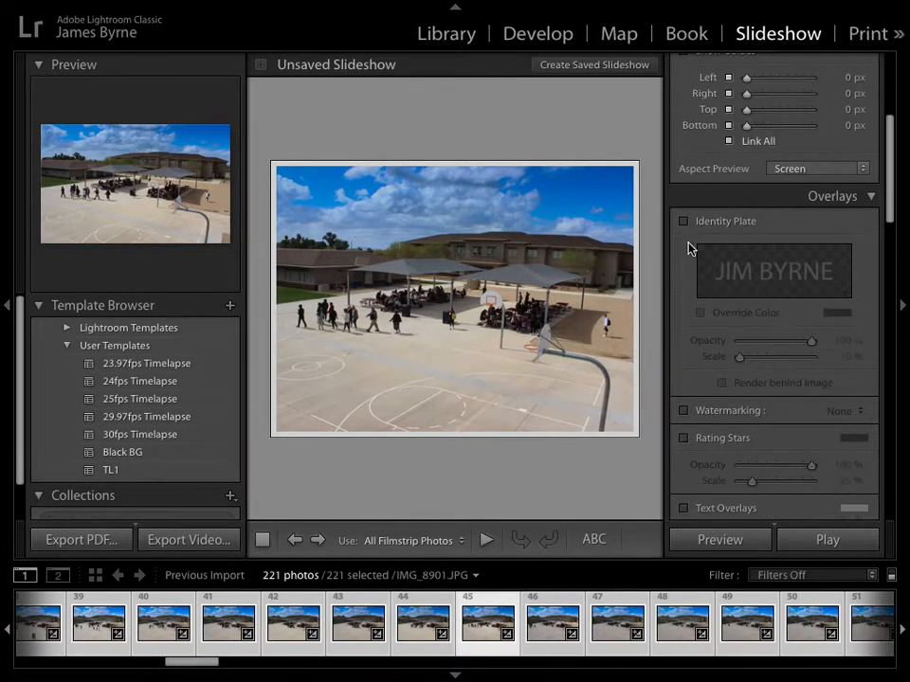
{"action": "left_click", "coordinate": [683, 222]}
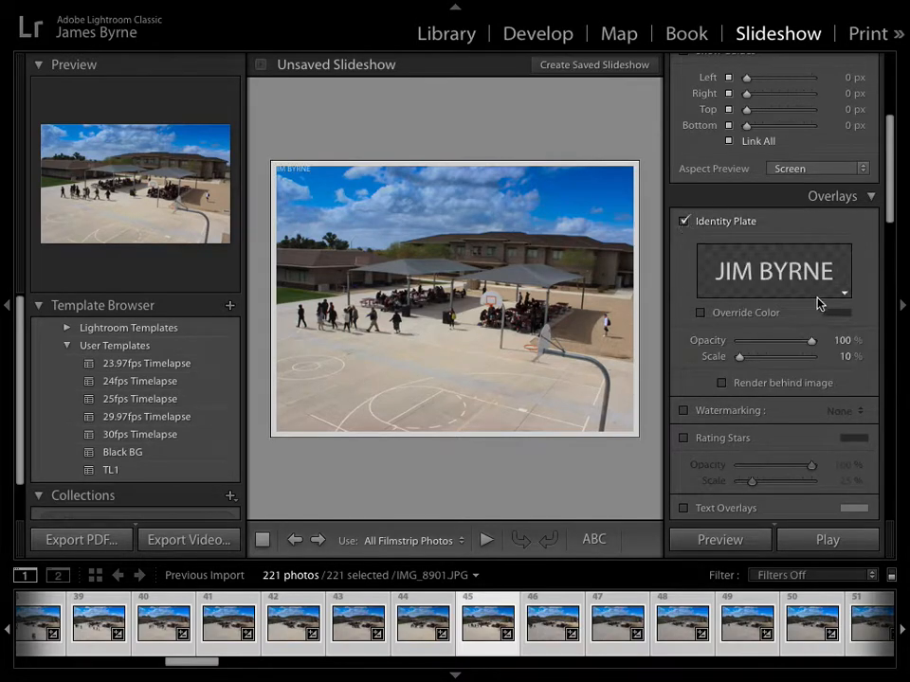
{"action": "left_click", "coordinate": [783, 282]}
{"action": "left_click", "coordinate": [785, 277]}
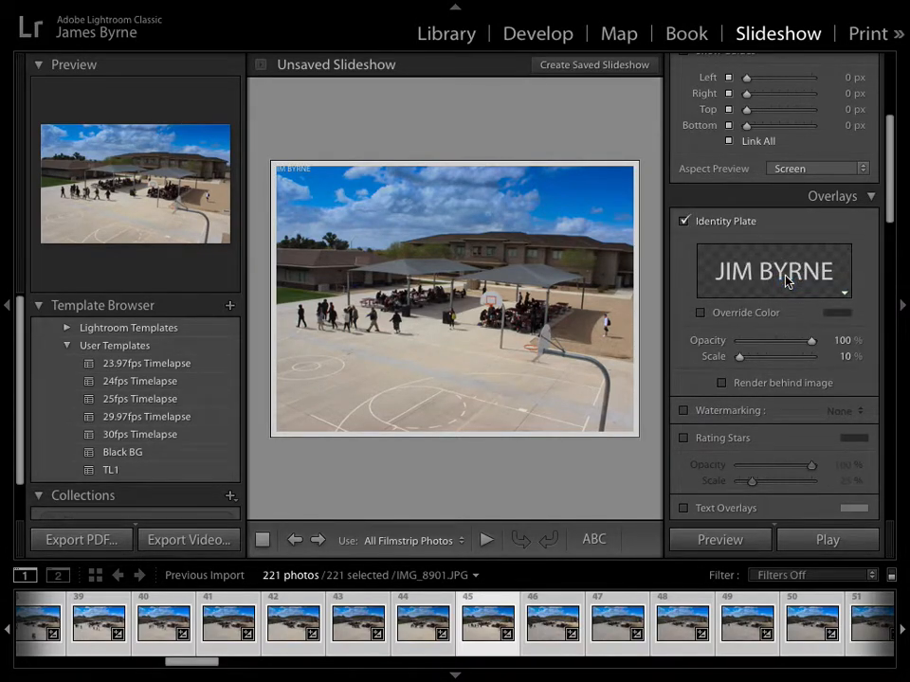
{"action": "left_click", "coordinate": [844, 294]}
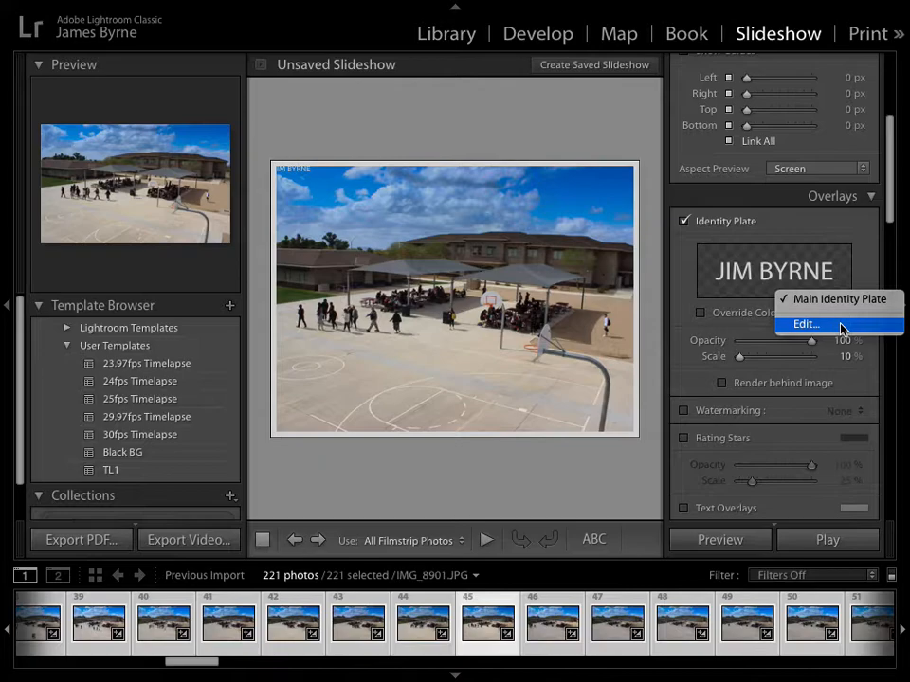
{"action": "left_click", "coordinate": [842, 325]}
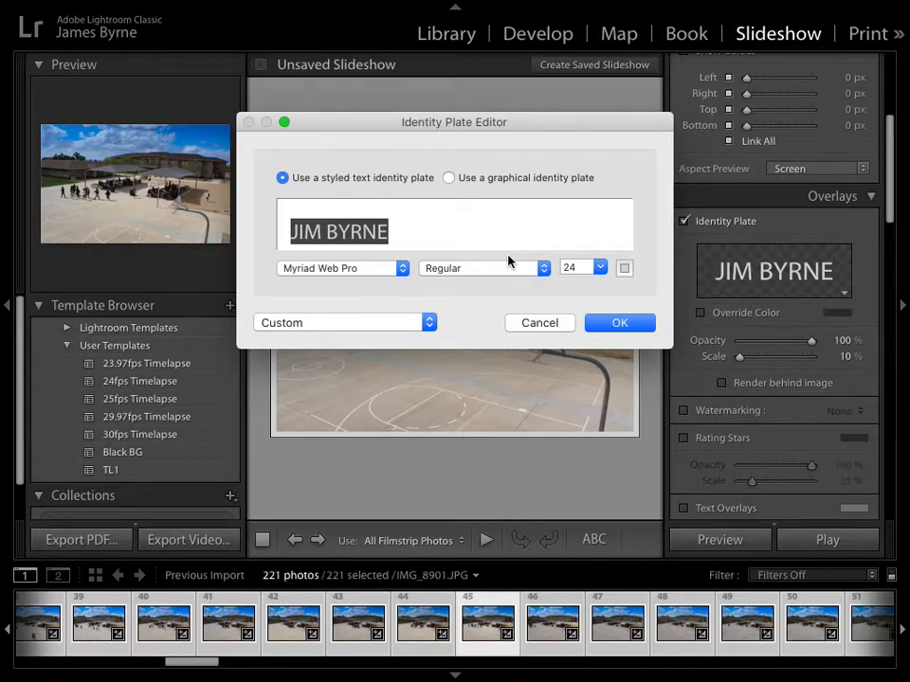
Replace the styled identity plate text with Adventure "Lunch" Time, keeping the quotation marks around Lunch
{"action": "type", "text": "Lun"}
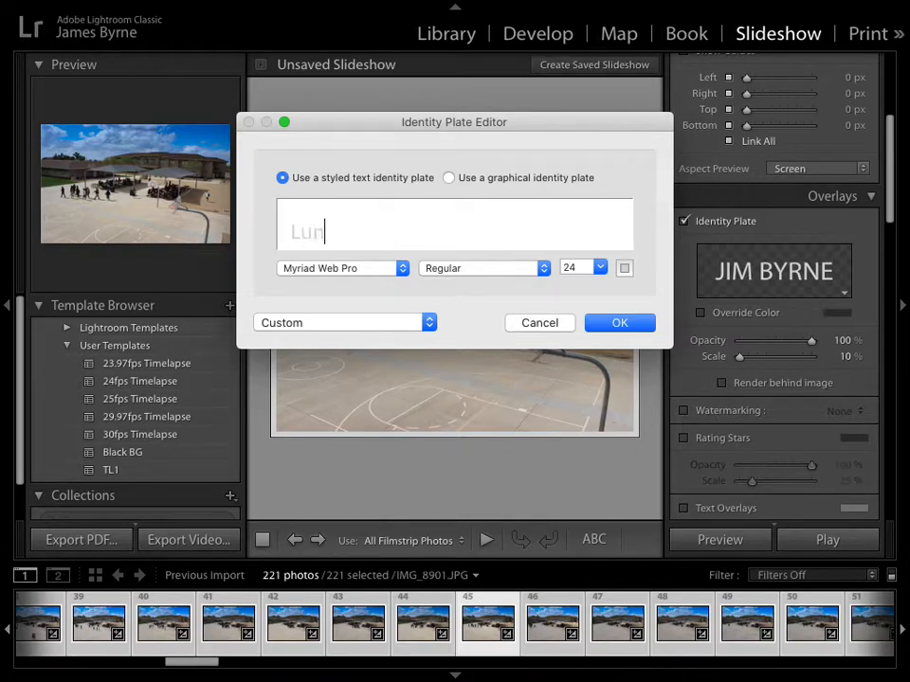
{"action": "key", "text": "BackSpace"}
{"action": "key", "text": "BackSpace"}
{"action": "key", "text": "BackSpace"}
{"action": "type", "text": "Adventure Lun"}
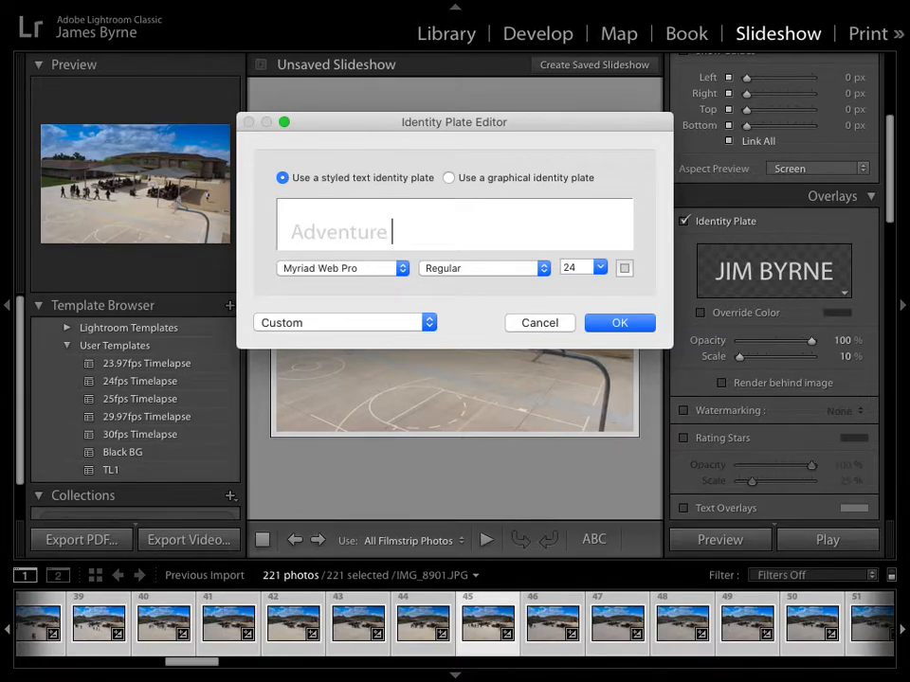
{"action": "type", "text": "ch Time"}
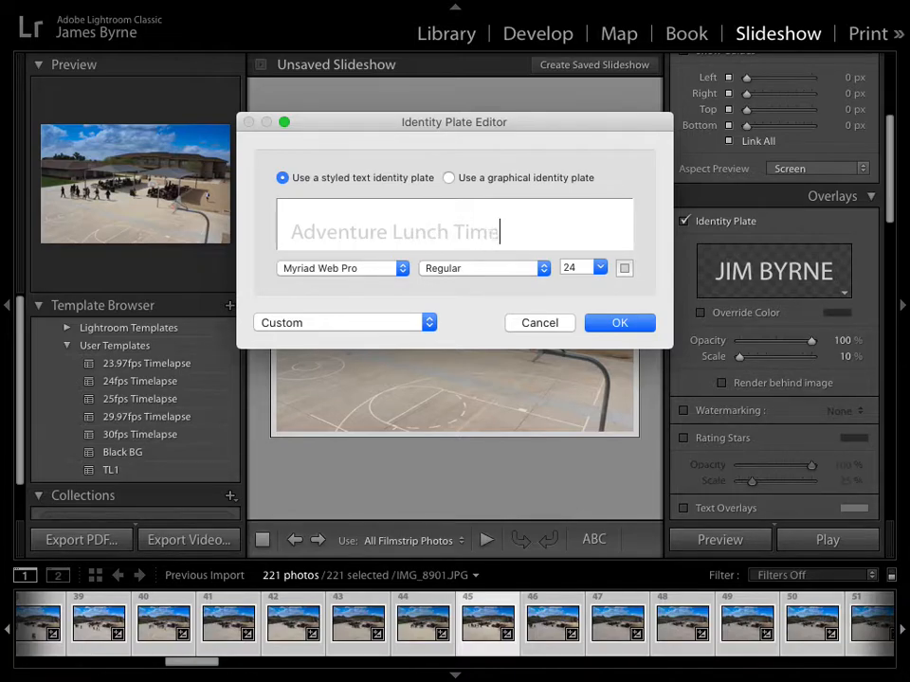
{"action": "left_click", "coordinate": [392, 205]}
{"action": "type", "text": "\""}
{"action": "left_click", "coordinate": [453, 234]}
{"action": "type", "text": "\""}
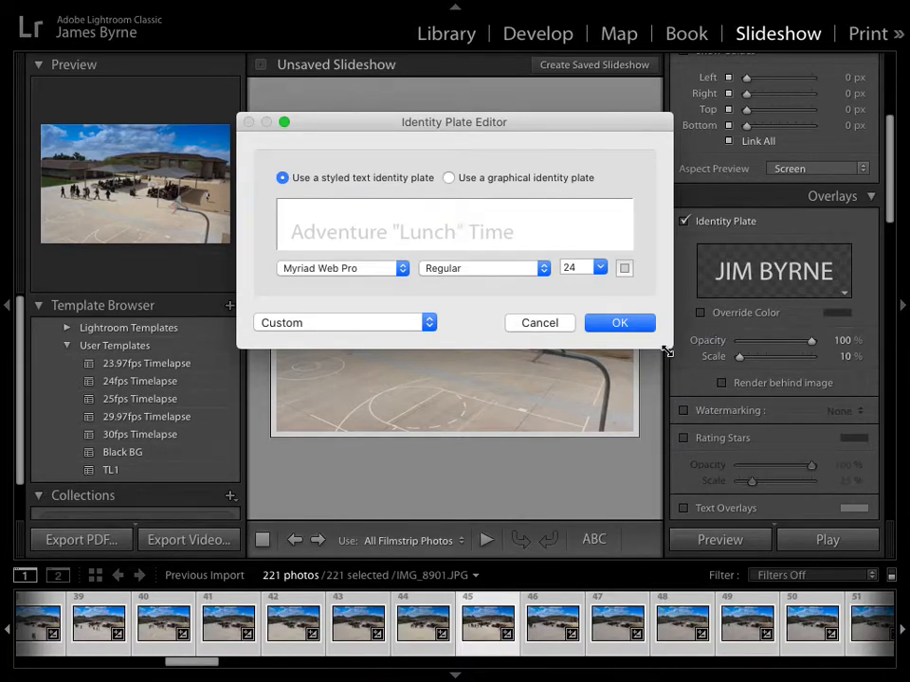
Try the American Typewriter font for the identity plate text and look at the available sizes
{"action": "left_click", "coordinate": [409, 274]}
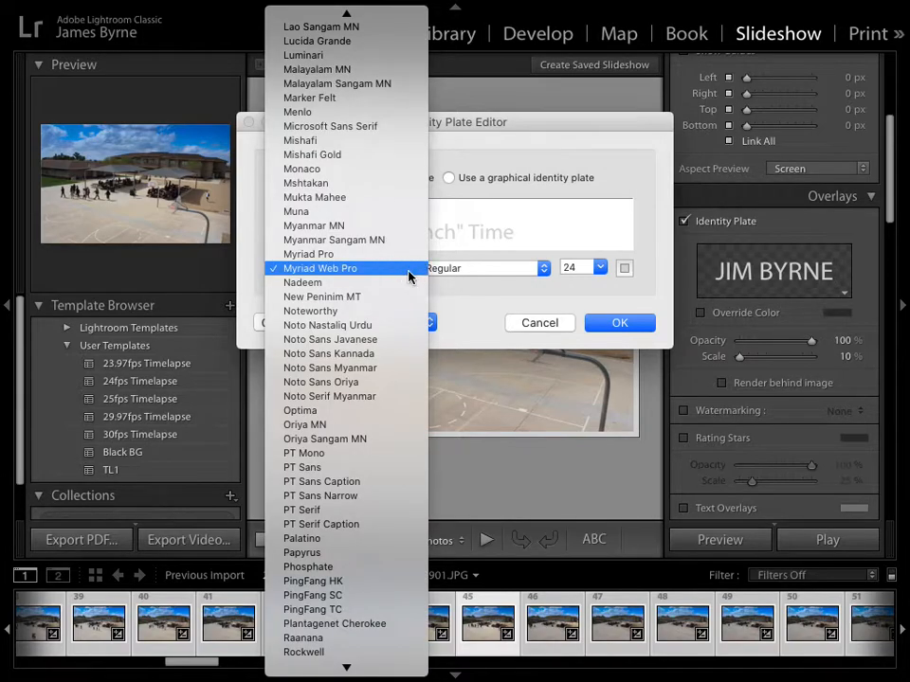
{"action": "scroll", "coordinate": [366, 470], "scroll_direction": "down", "scroll_amount": 15}
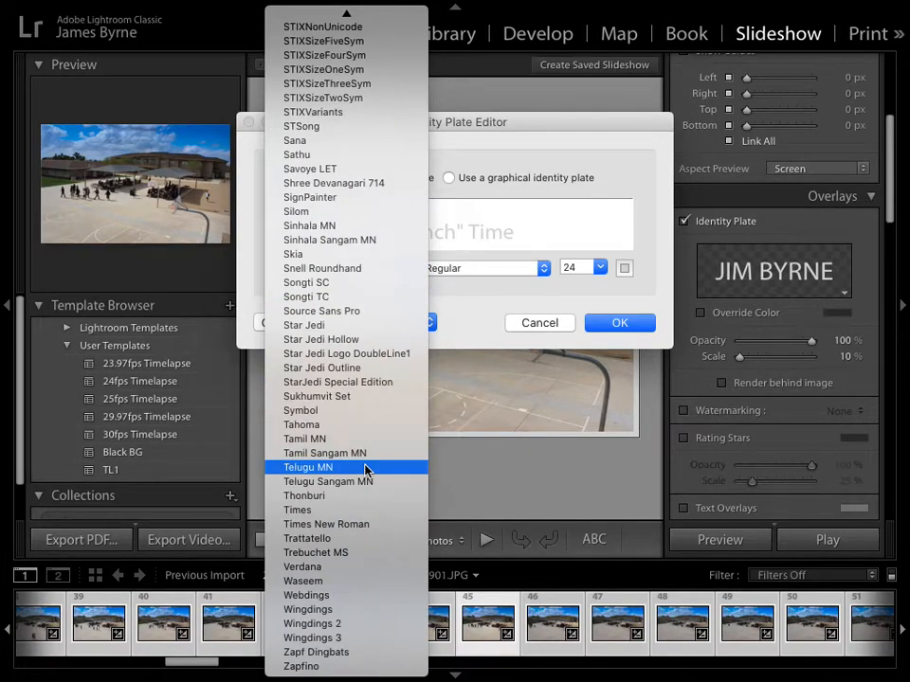
{"action": "scroll", "coordinate": [366, 469], "scroll_direction": "up", "scroll_amount": 20}
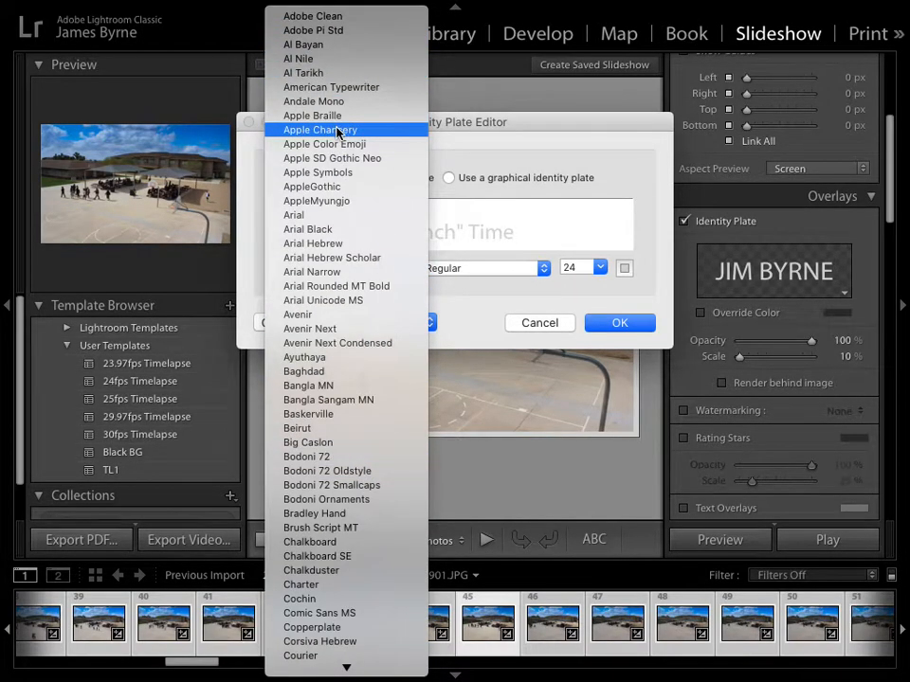
{"action": "left_click", "coordinate": [337, 87]}
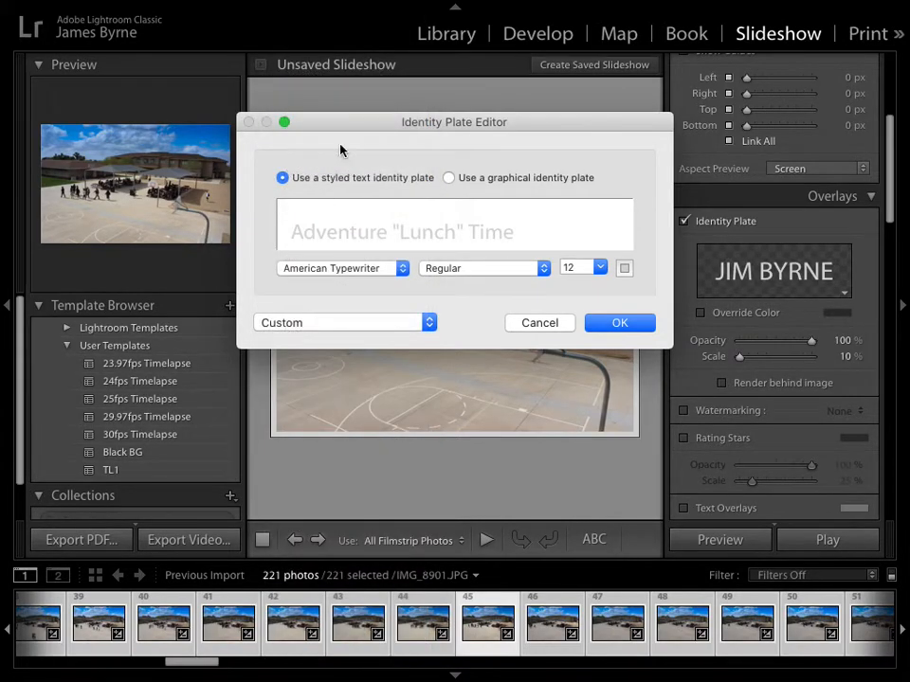
{"action": "left_click", "coordinate": [601, 272]}
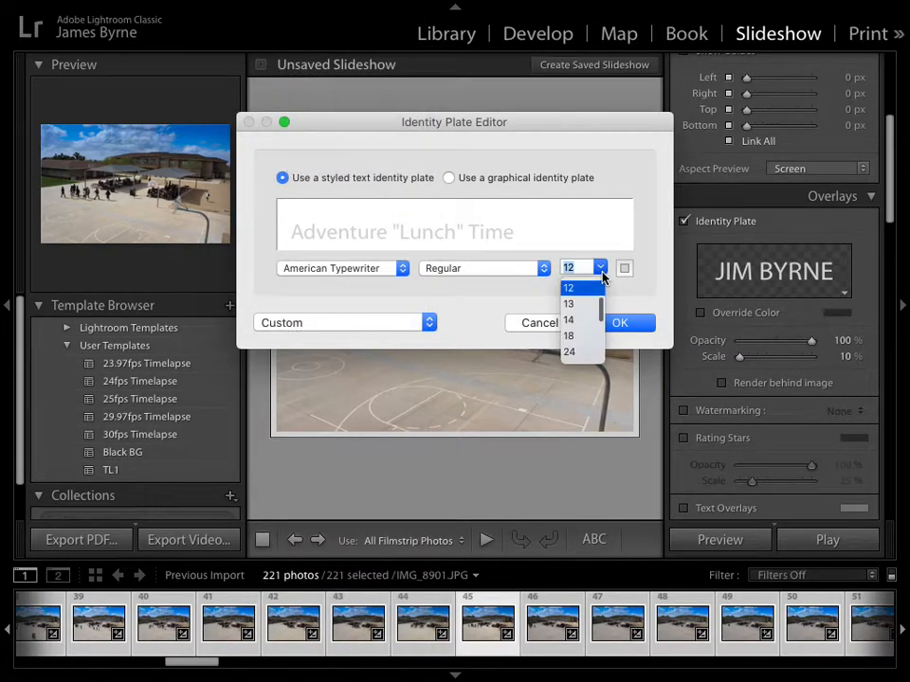
{"action": "left_click", "coordinate": [402, 268]}
Set the identity plate font to Star Jedi Hollow with a yellow colour and apply the edited plate
{"action": "left_click", "coordinate": [402, 268]}
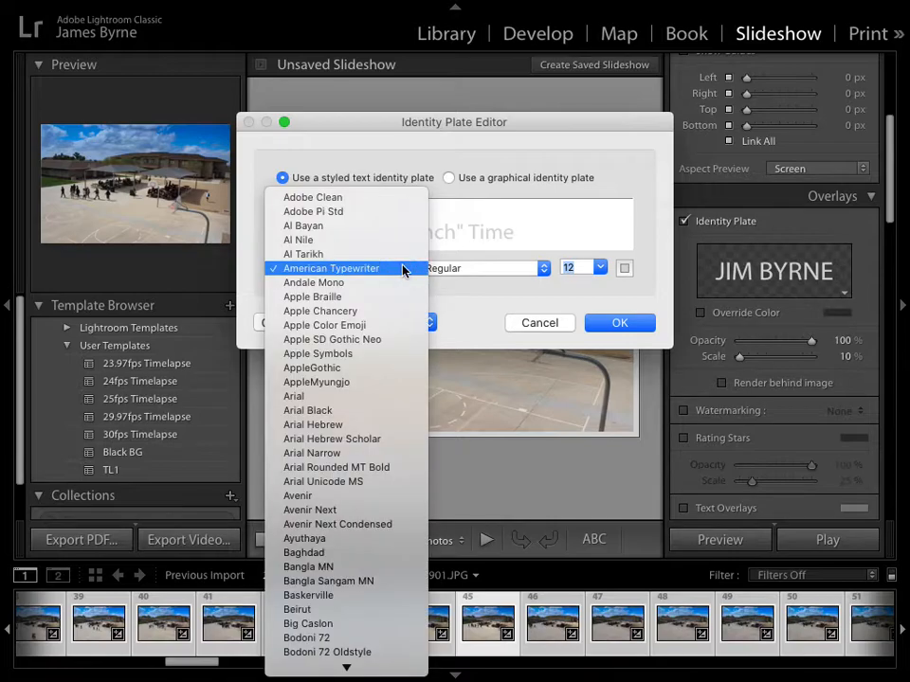
{"action": "scroll", "coordinate": [371, 465], "scroll_direction": "down", "scroll_amount": 20}
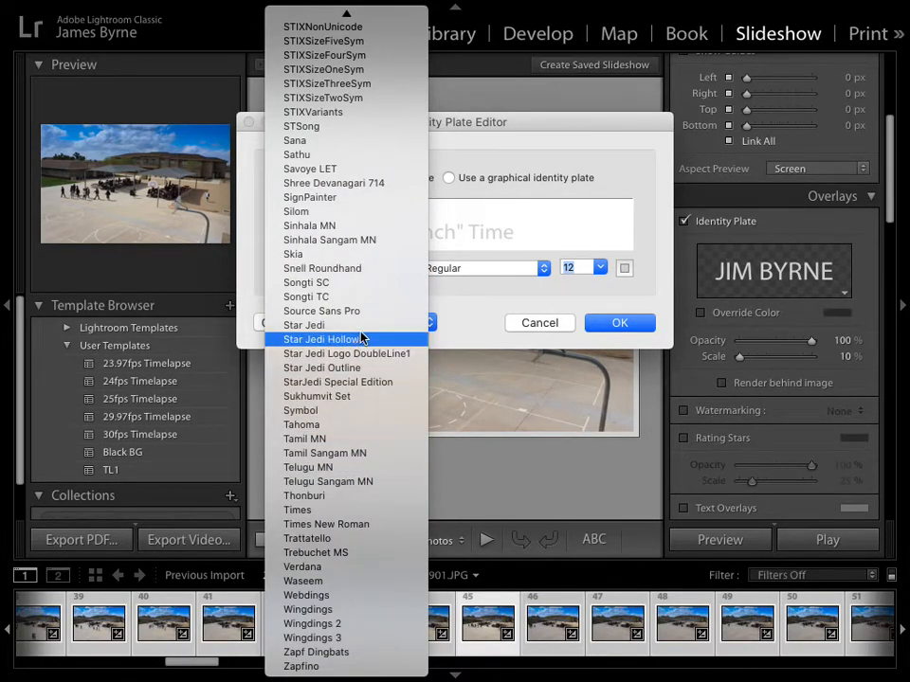
{"action": "left_click", "coordinate": [404, 340]}
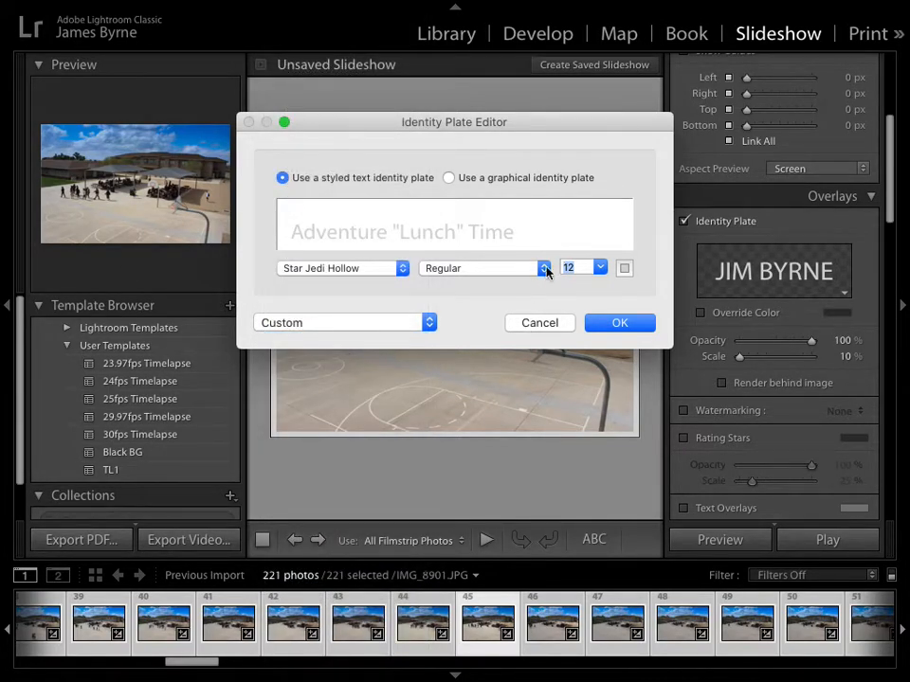
{"action": "left_click", "coordinate": [625, 269]}
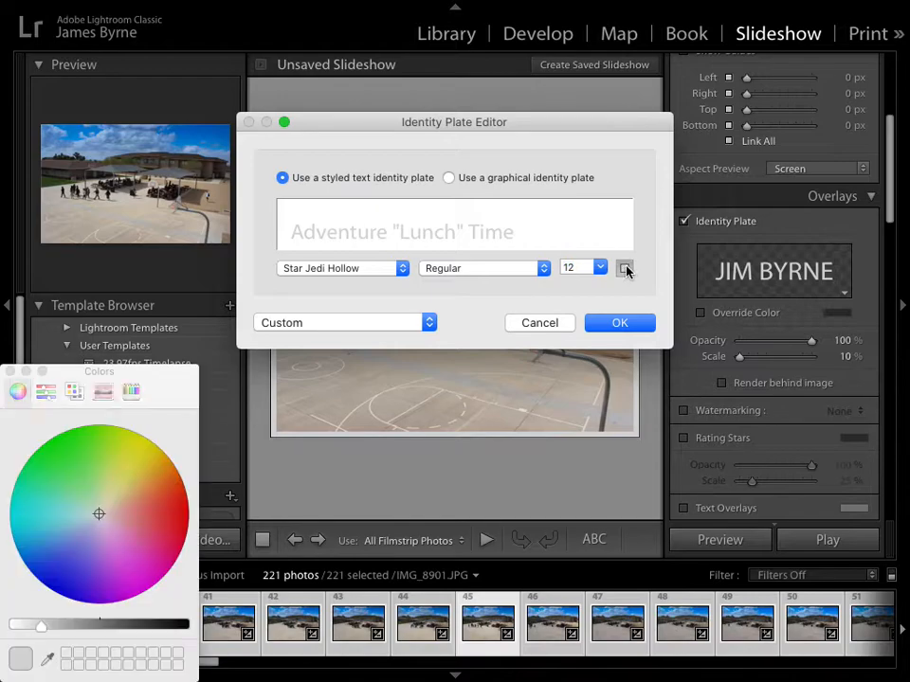
{"action": "left_click", "coordinate": [137, 453]}
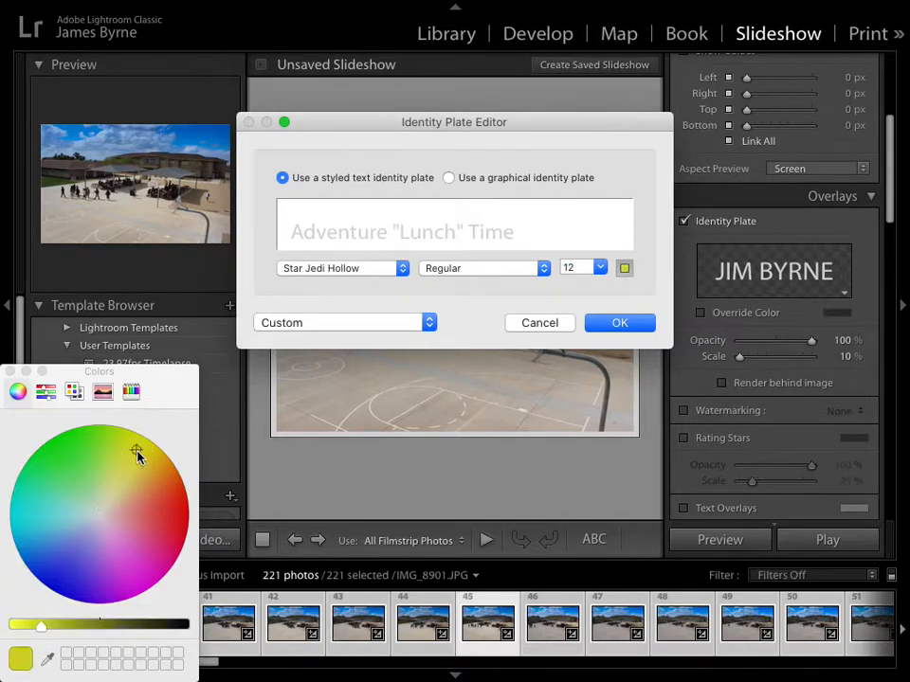
{"action": "left_click", "coordinate": [634, 325]}
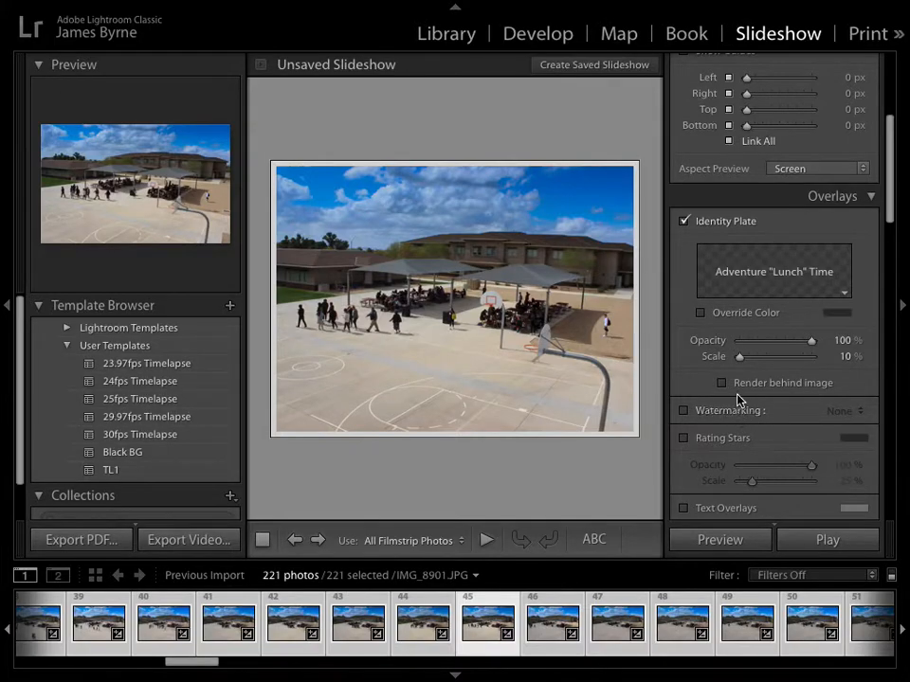
Enlarge the identity plate title on the slide to a scale of 44%
{"action": "scroll", "coordinate": [788, 421], "scroll_direction": "down", "scroll_amount": 1}
{"action": "scroll", "coordinate": [788, 421], "scroll_direction": "down", "scroll_amount": 1}
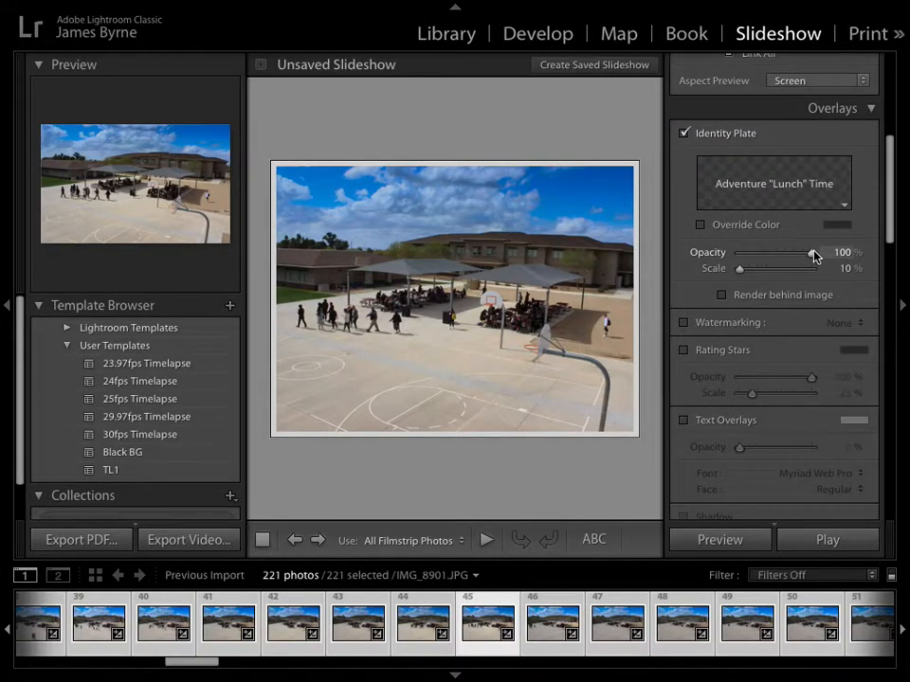
{"action": "left_click_drag", "start_coordinate": [739, 270], "coordinate": [764, 268]}
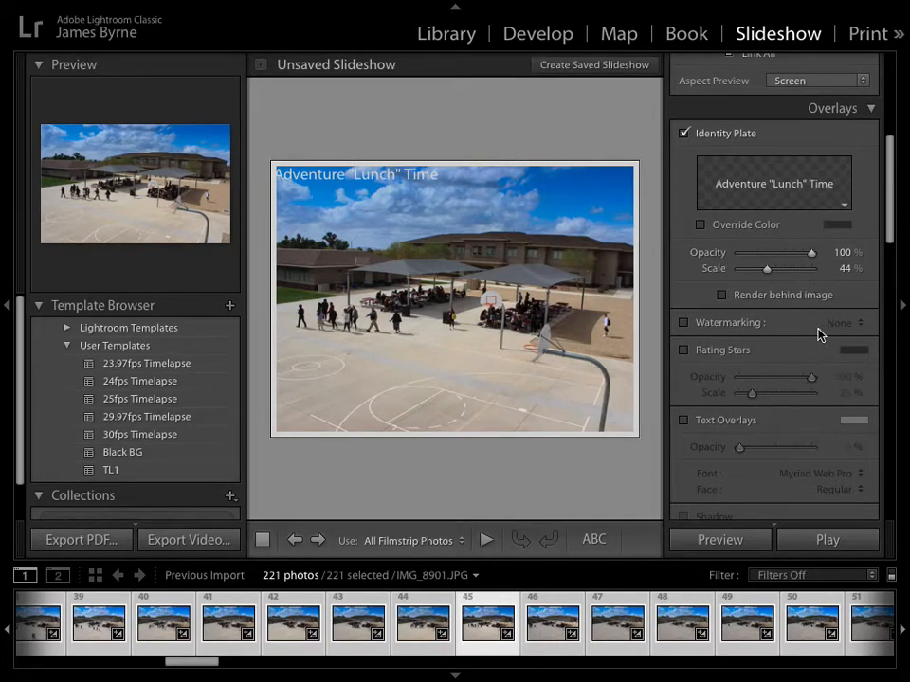
Turn on watermarking for the slides and open the watermark for editing
{"action": "scroll", "coordinate": [794, 404], "scroll_direction": "down", "scroll_amount": 2}
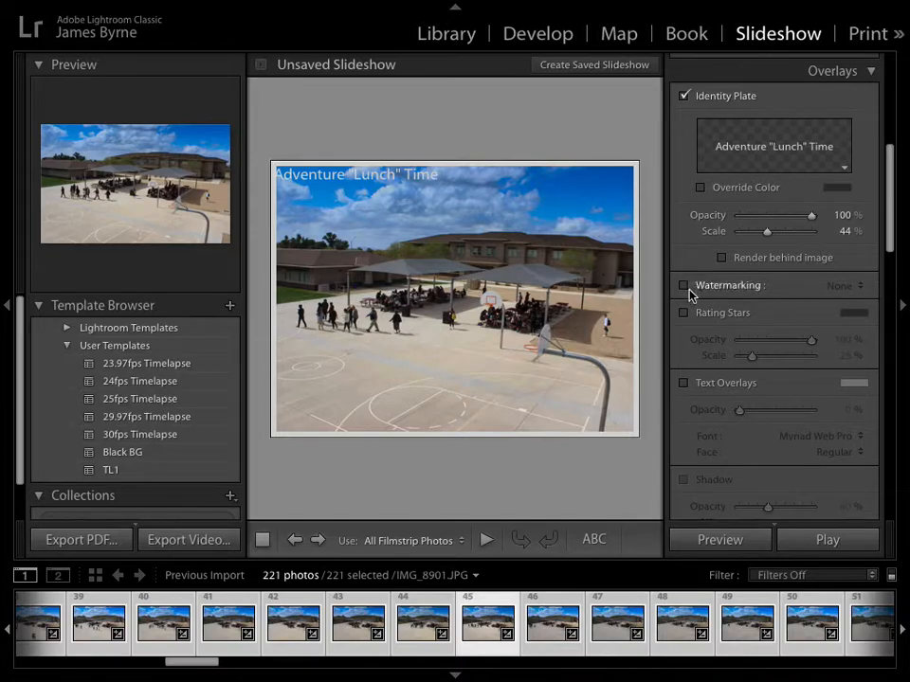
{"action": "left_click", "coordinate": [684, 285]}
{"action": "left_click", "coordinate": [734, 288]}
{"action": "left_click", "coordinate": [683, 285]}
{"action": "left_click", "coordinate": [870, 286]}
{"action": "left_click", "coordinate": [866, 309]}
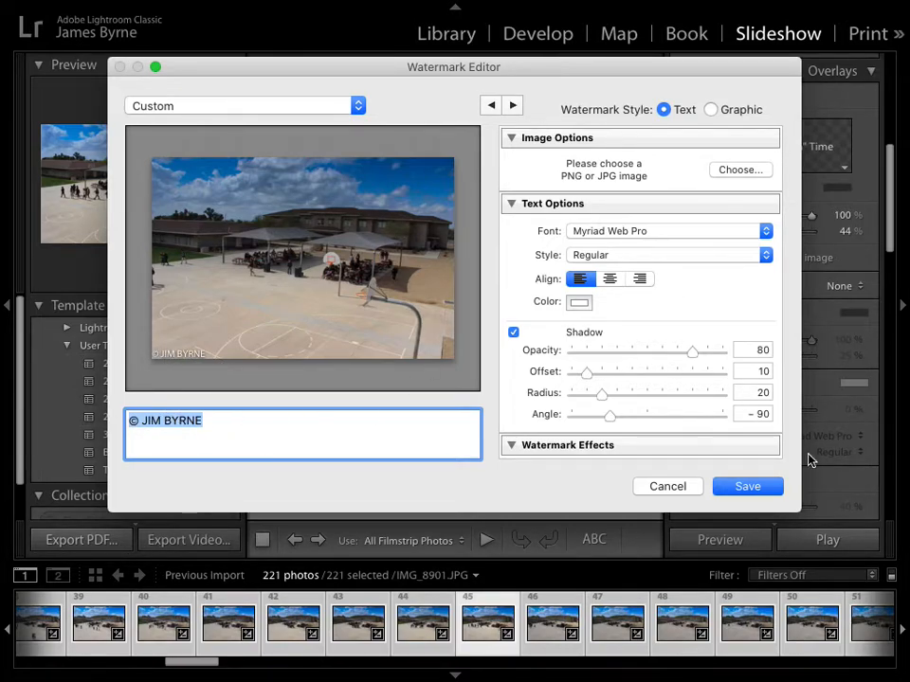
Set the text watermark's shadow offset to 43 and its proportional size to 39
{"action": "left_click", "coordinate": [588, 374]}
{"action": "left_click_drag", "start_coordinate": [589, 377], "coordinate": [638, 383]}
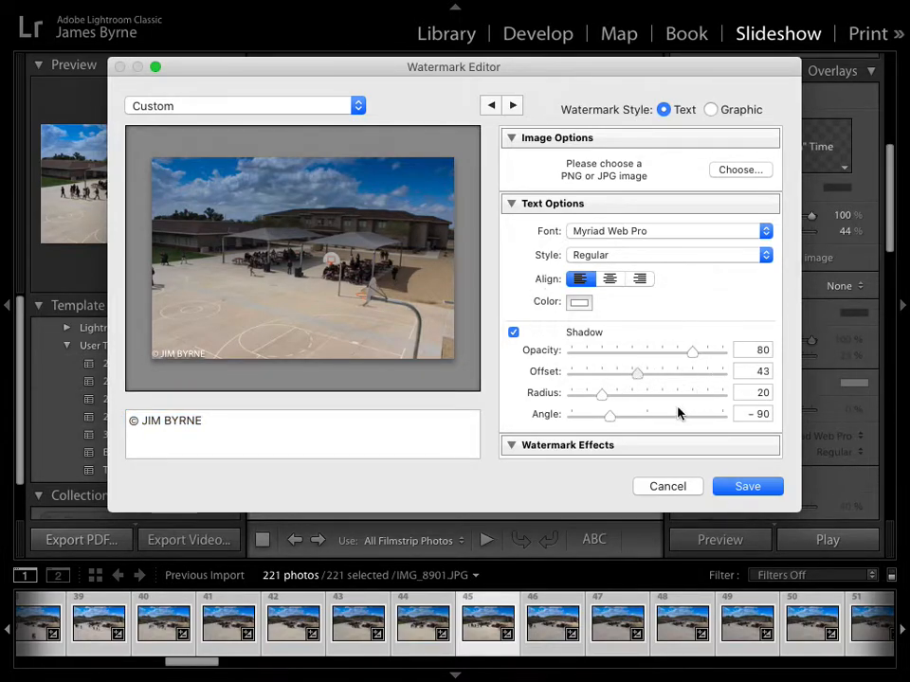
{"action": "scroll", "coordinate": [656, 412], "scroll_direction": "down", "scroll_amount": 5}
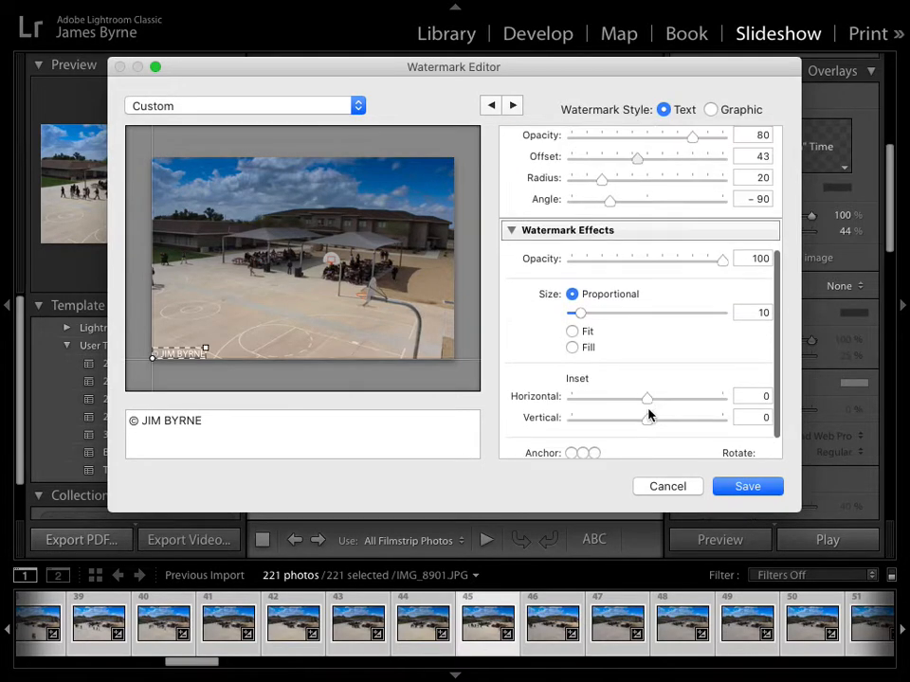
{"action": "left_click_drag", "start_coordinate": [581, 313], "coordinate": [614, 314]}
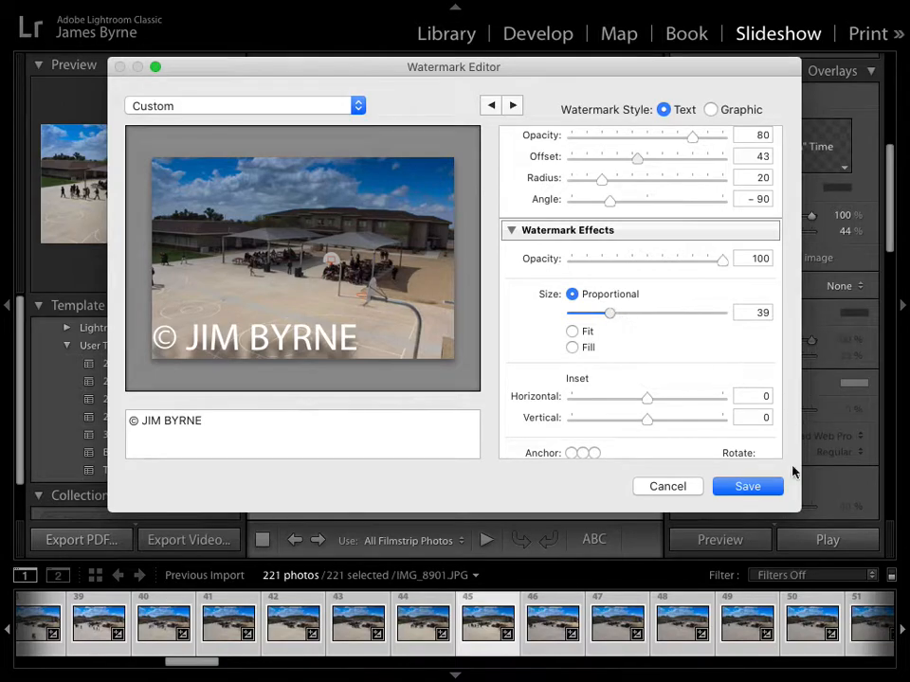
Compare the centre, top-centre and top-right anchors and leave the watermark anchored in the centre of the photo
{"action": "scroll", "coordinate": [672, 417], "scroll_direction": "down", "scroll_amount": 3}
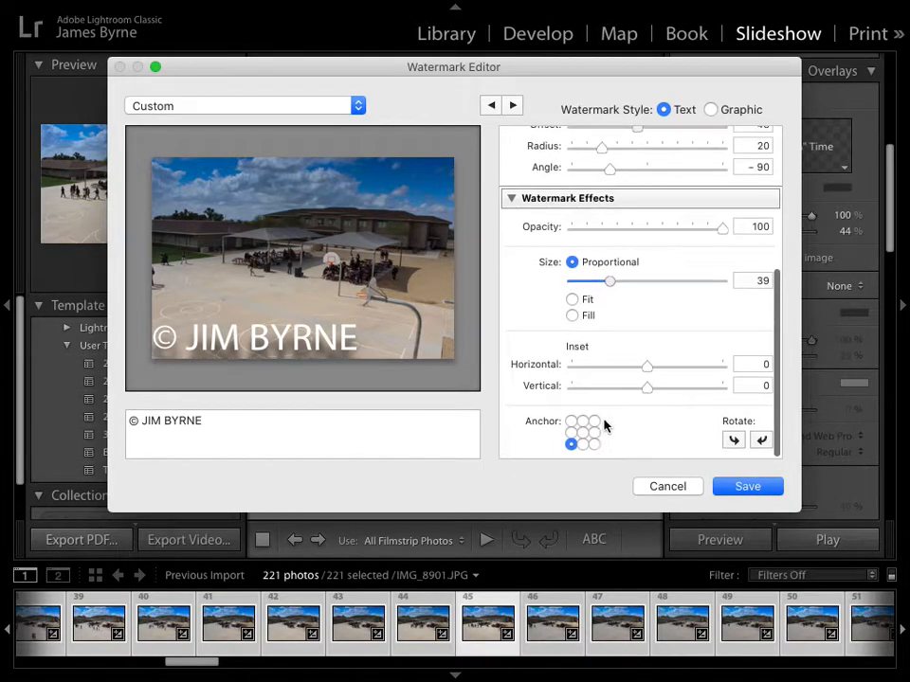
{"action": "left_click", "coordinate": [582, 432]}
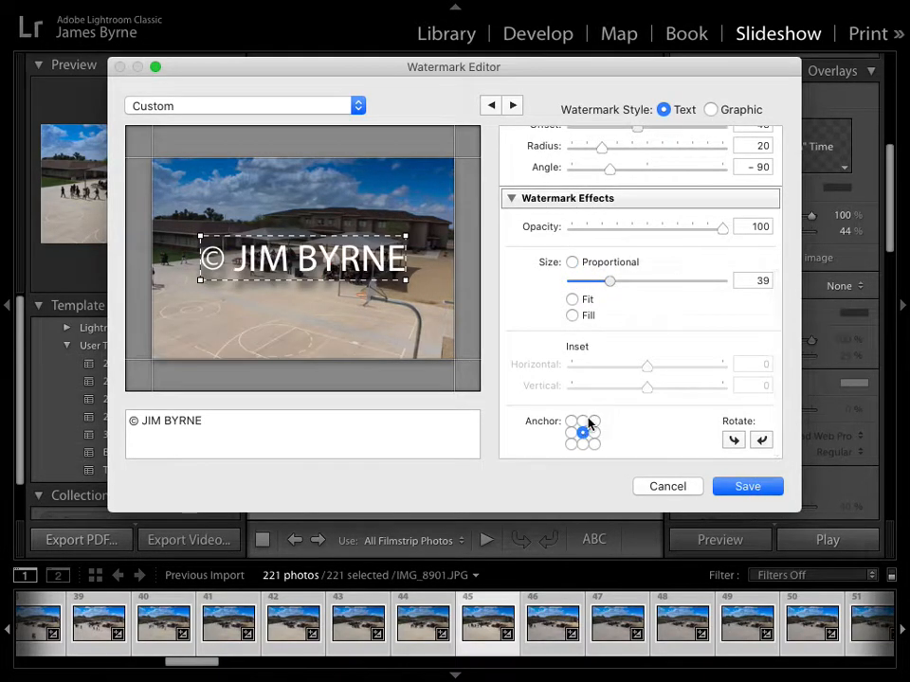
{"action": "left_click", "coordinate": [582, 421]}
{"action": "left_click", "coordinate": [594, 421]}
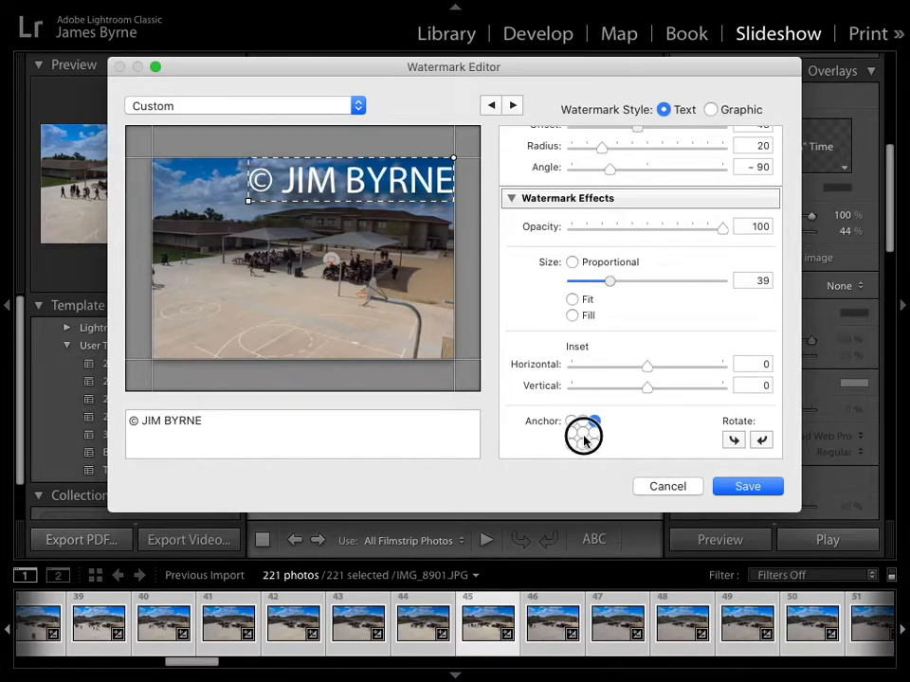
{"action": "left_click", "coordinate": [583, 433]}
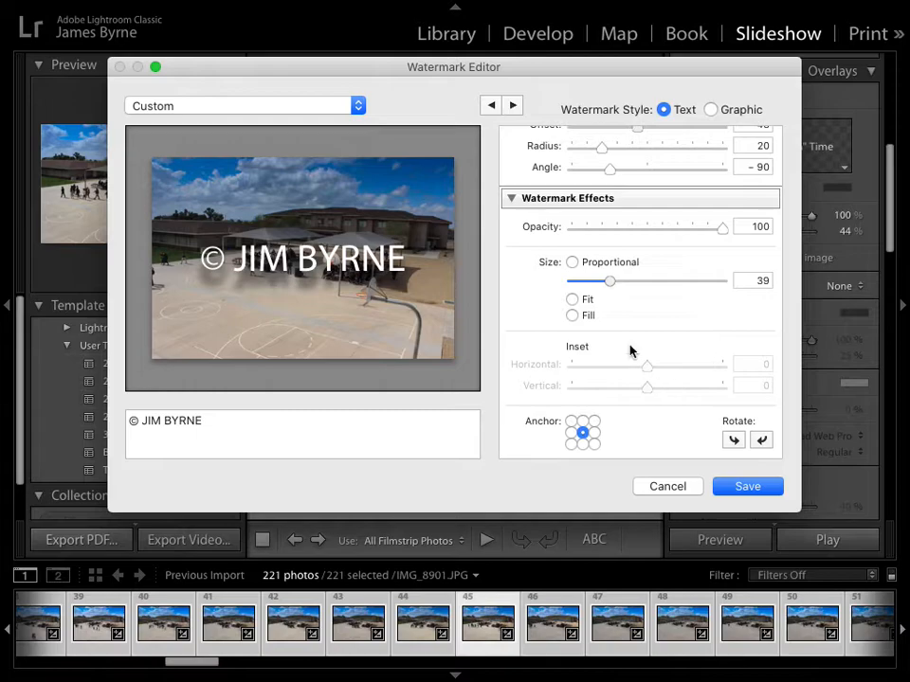
Lower the watermark's shadow opacity to 25
{"action": "scroll", "coordinate": [646, 284], "scroll_direction": "up", "scroll_amount": 3}
{"action": "scroll", "coordinate": [645, 285], "scroll_direction": "up", "scroll_amount": 3}
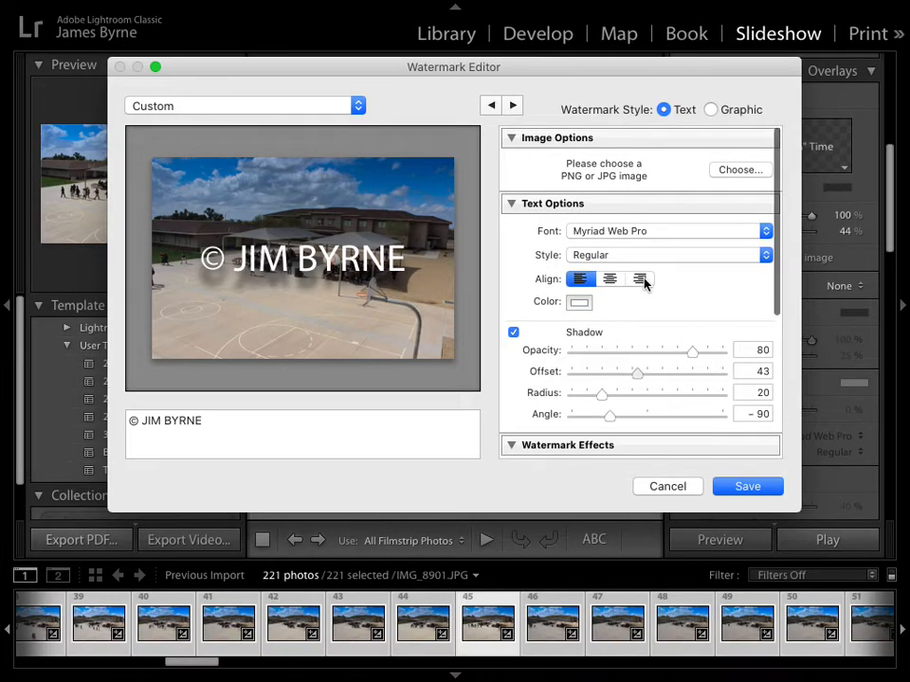
{"action": "scroll", "coordinate": [644, 284], "scroll_direction": "down", "scroll_amount": 4}
{"action": "scroll", "coordinate": [645, 285], "scroll_direction": "up", "scroll_amount": 1}
{"action": "scroll", "coordinate": [645, 284], "scroll_direction": "up", "scroll_amount": 1}
{"action": "left_click_drag", "start_coordinate": [693, 258], "coordinate": [607, 264]}
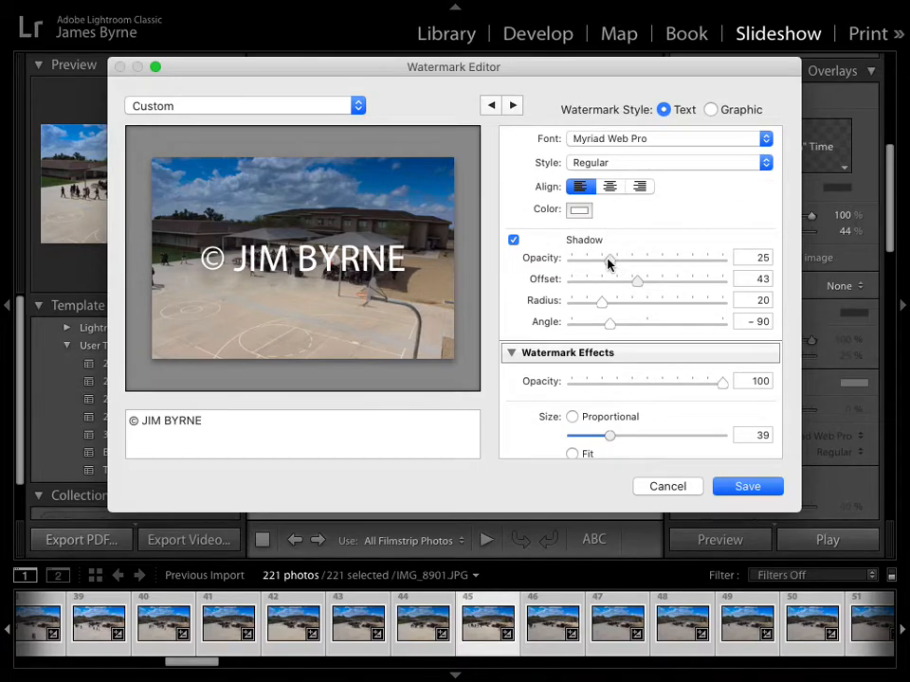
Set the watermark's shadow opacity to 28 and its overall effect opacity to 35
{"action": "mouse_move", "coordinate": [608, 264]}
{"action": "left_mouse_down"}
{"action": "mouse_move", "coordinate": [702, 258]}
{"action": "mouse_move", "coordinate": [645, 254]}
{"action": "mouse_move", "coordinate": [611, 265]}
{"action": "left_mouse_up"}
{"action": "scroll", "coordinate": [690, 336], "scroll_direction": "down", "scroll_amount": 3}
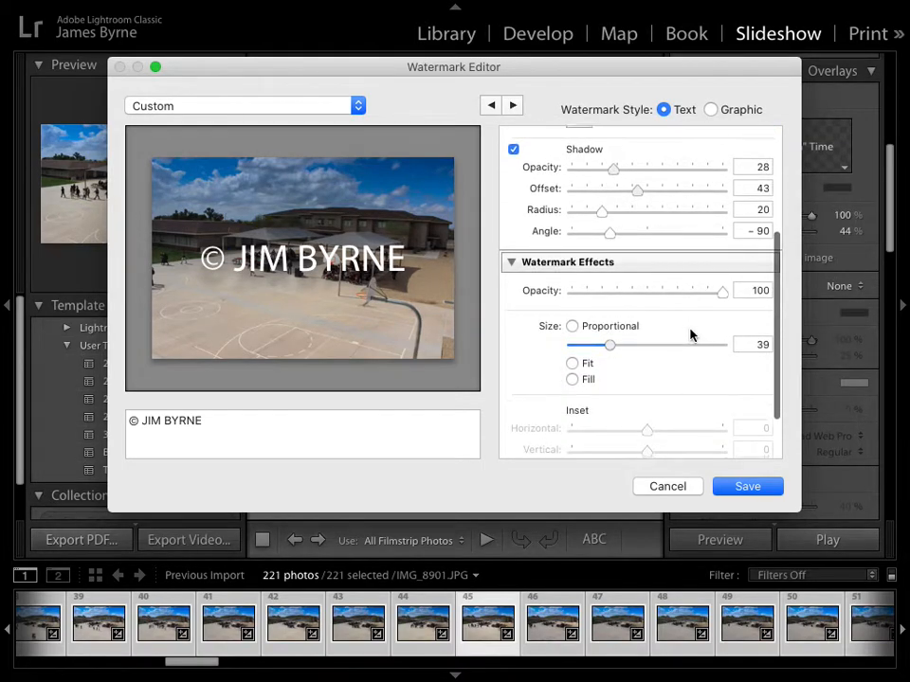
{"action": "left_click_drag", "start_coordinate": [723, 290], "coordinate": [624, 290]}
{"action": "scroll", "coordinate": [711, 395], "scroll_direction": "down", "scroll_amount": 2}
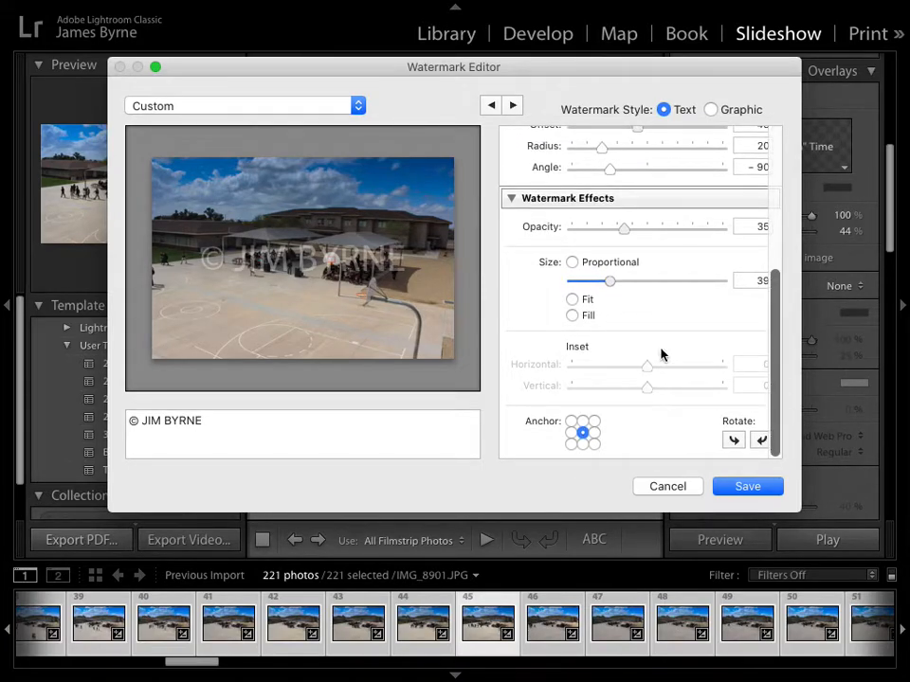
Save the watermark as a new preset named MrB
{"action": "left_click", "coordinate": [750, 486]}
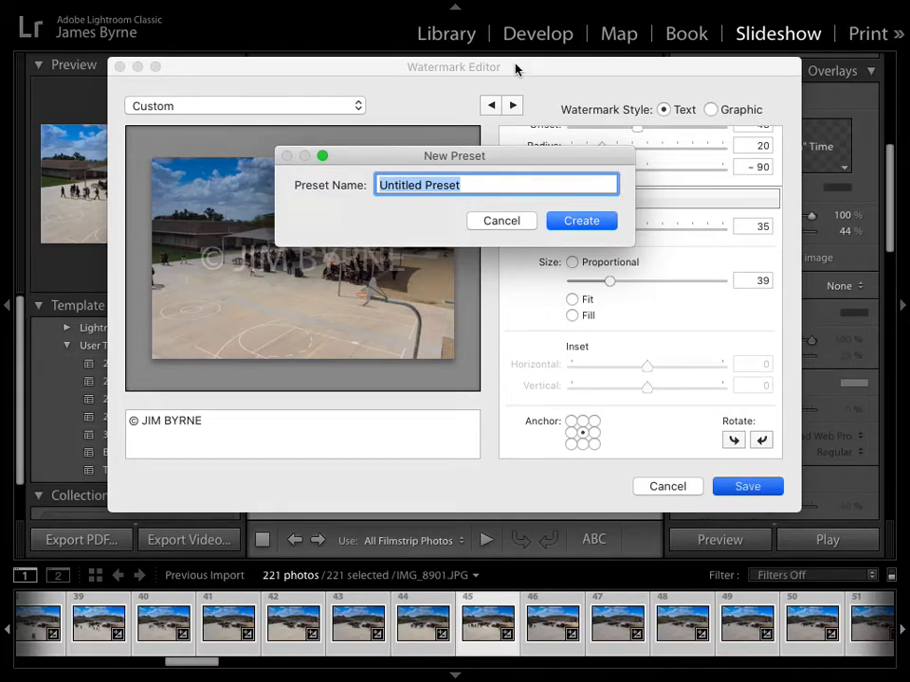
{"action": "type", "text": "Mr"}
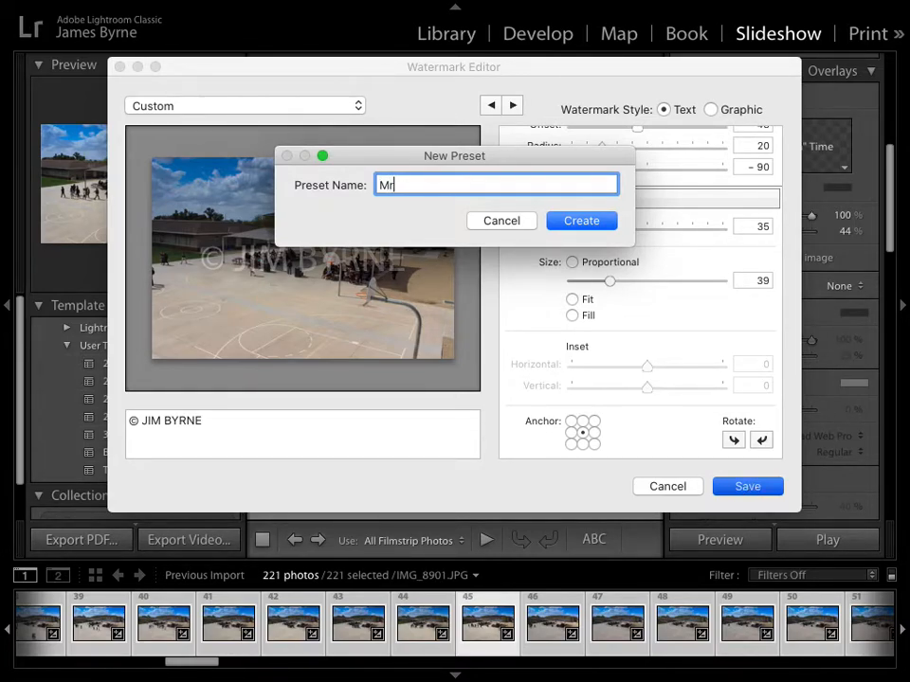
{"action": "left_click", "coordinate": [609, 216]}
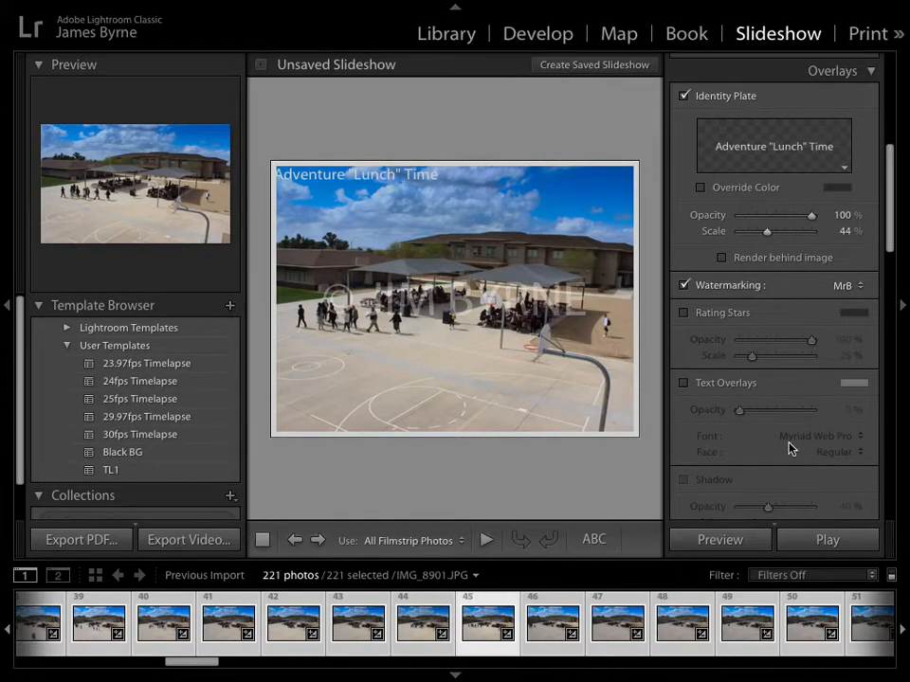
Try the Rating Stars overlay on the slides and turn it off again
{"action": "scroll", "coordinate": [791, 449], "scroll_direction": "down", "scroll_amount": 3}
{"action": "scroll", "coordinate": [791, 448], "scroll_direction": "down", "scroll_amount": 2}
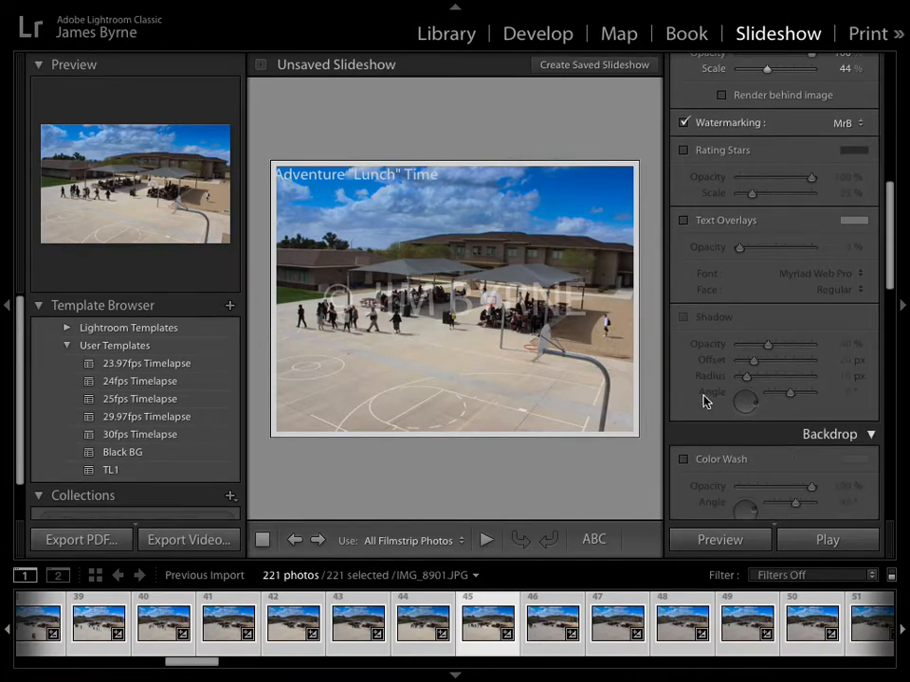
{"action": "left_click", "coordinate": [684, 151]}
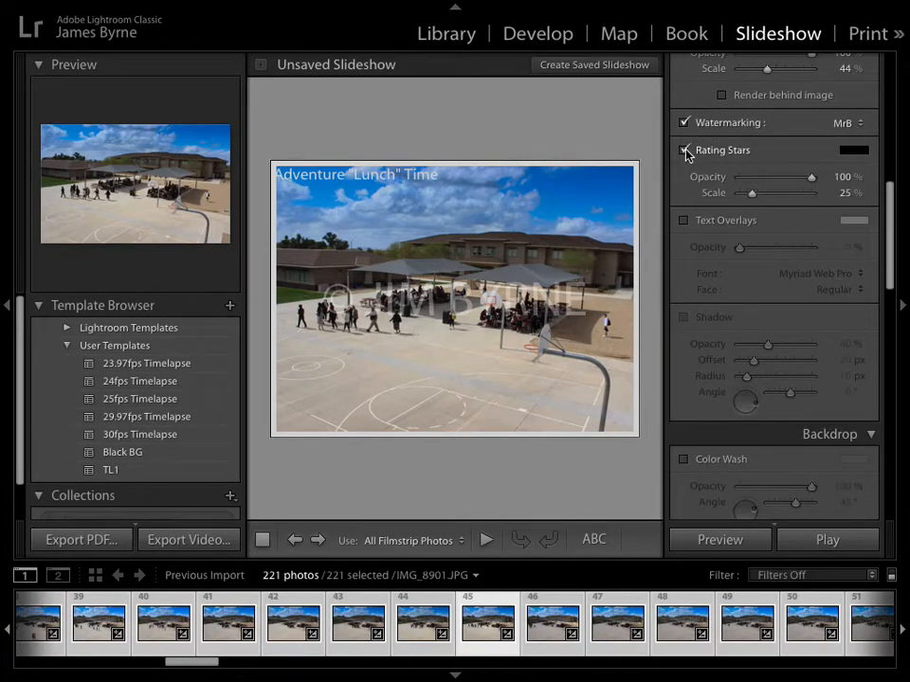
{"action": "left_click", "coordinate": [684, 150]}
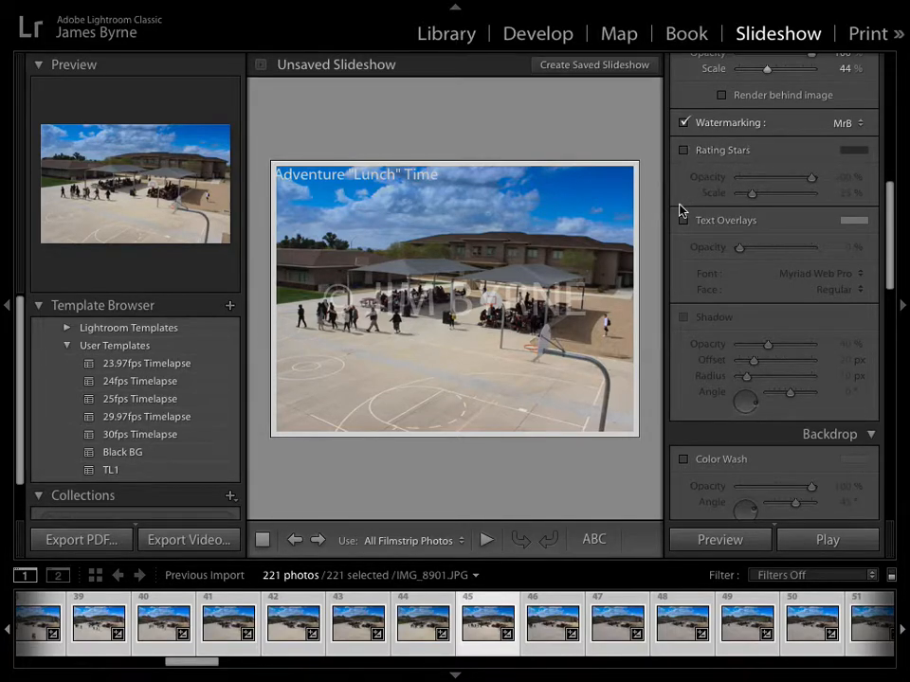
Turn on the backdrop's background color and set it to black
{"action": "scroll", "coordinate": [749, 269], "scroll_direction": "down", "scroll_amount": 3}
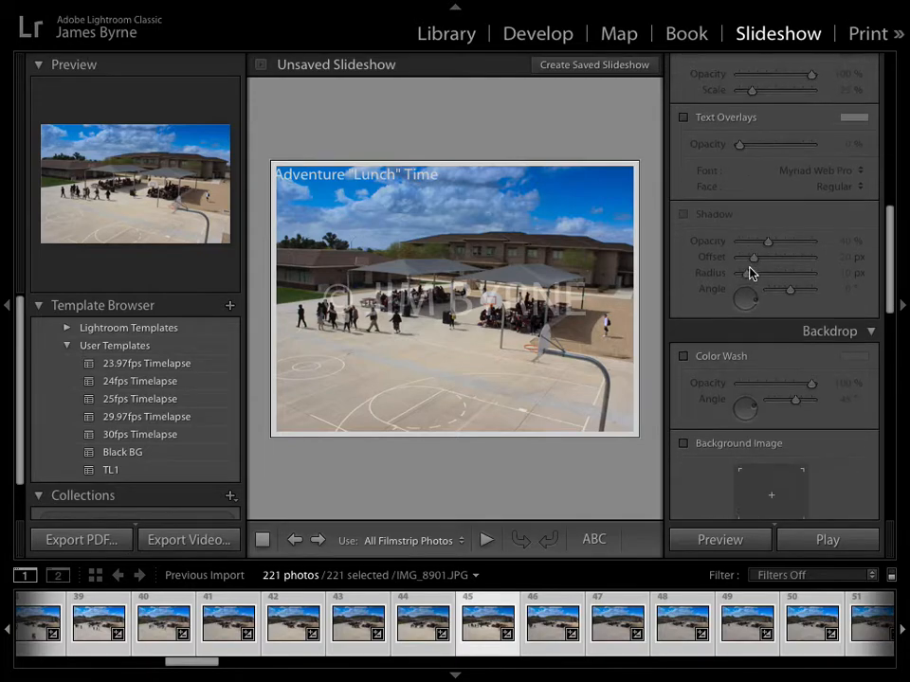
{"action": "scroll", "coordinate": [751, 269], "scroll_direction": "up", "scroll_amount": 1}
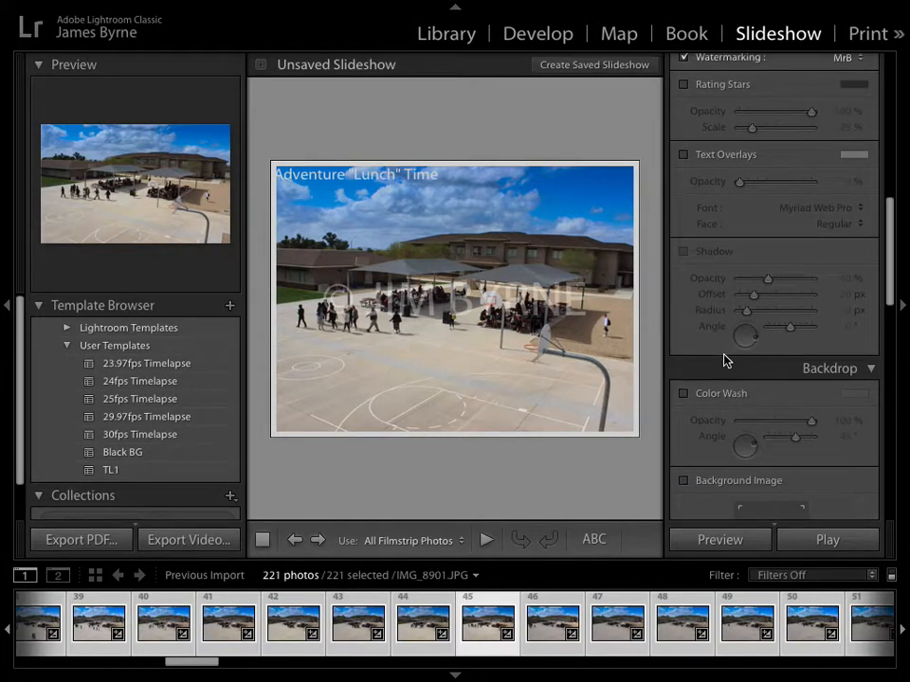
{"action": "scroll", "coordinate": [725, 359], "scroll_direction": "down", "scroll_amount": 4}
{"action": "scroll", "coordinate": [761, 380], "scroll_direction": "down", "scroll_amount": 3}
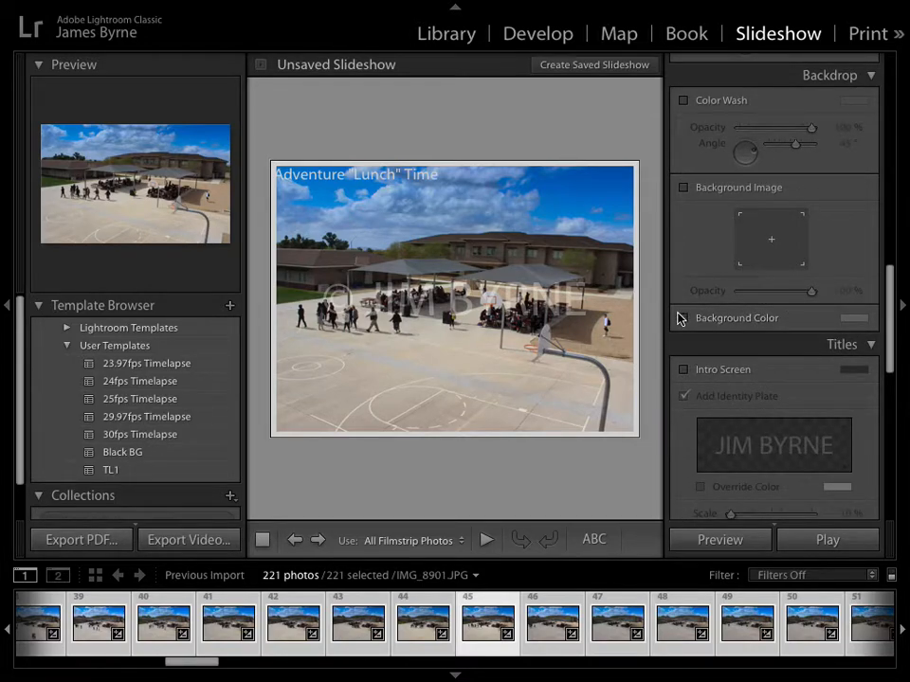
{"action": "left_click", "coordinate": [685, 320]}
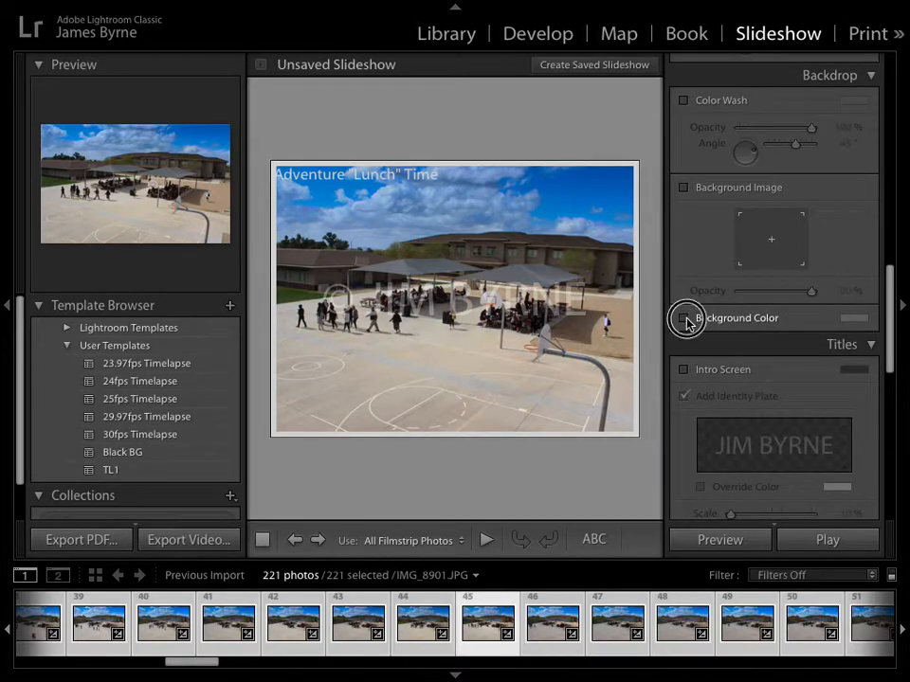
{"action": "left_click", "coordinate": [856, 320]}
{"action": "left_click", "coordinate": [761, 402]}
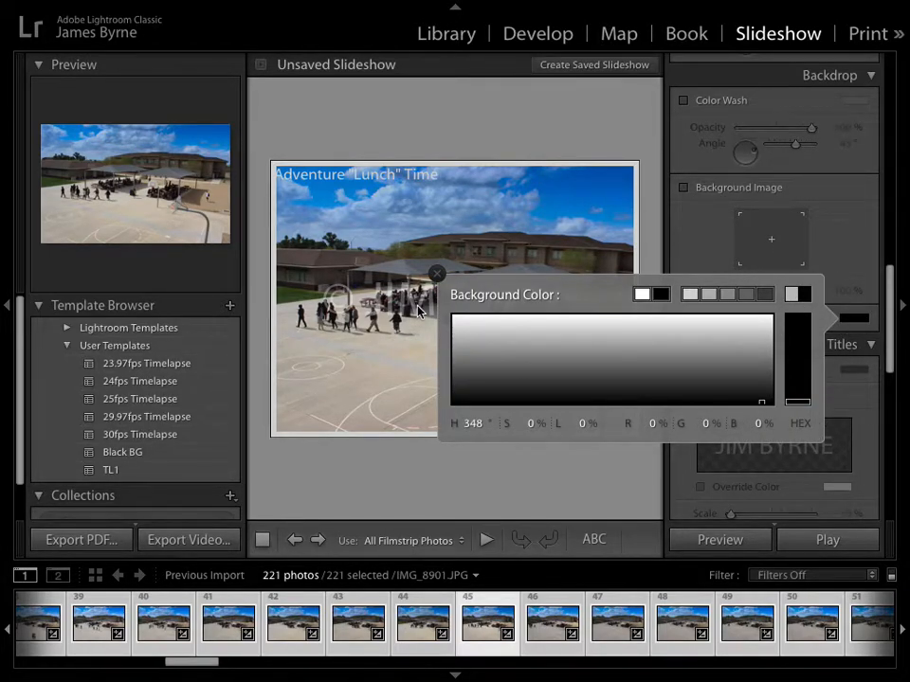
{"action": "left_click", "coordinate": [437, 274]}
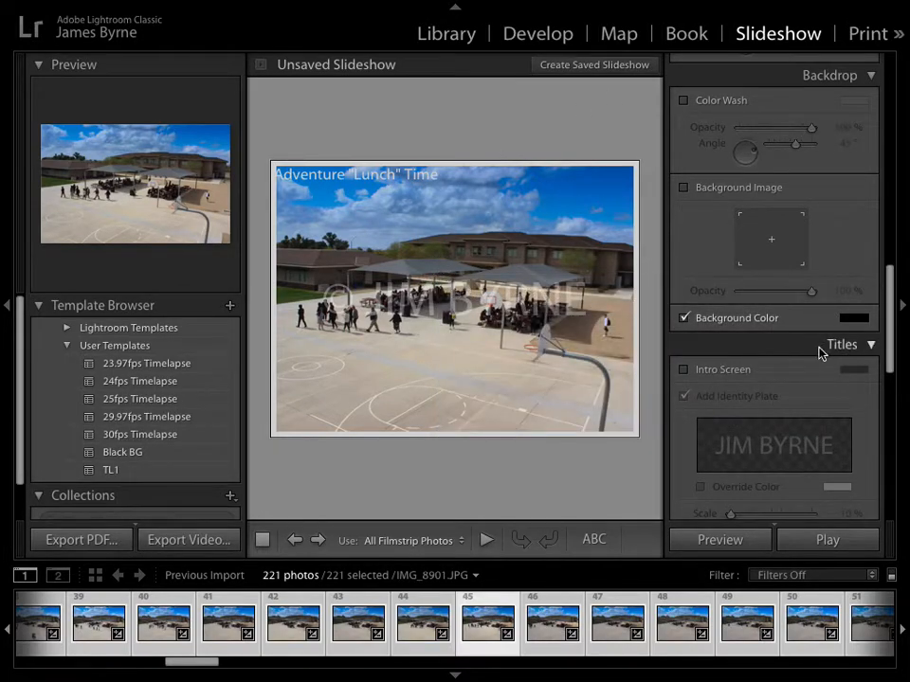
Turn on the intro screen and set its identity plate text to Adventure "Lunch" Time
{"action": "scroll", "coordinate": [821, 352], "scroll_direction": "down", "scroll_amount": 5}
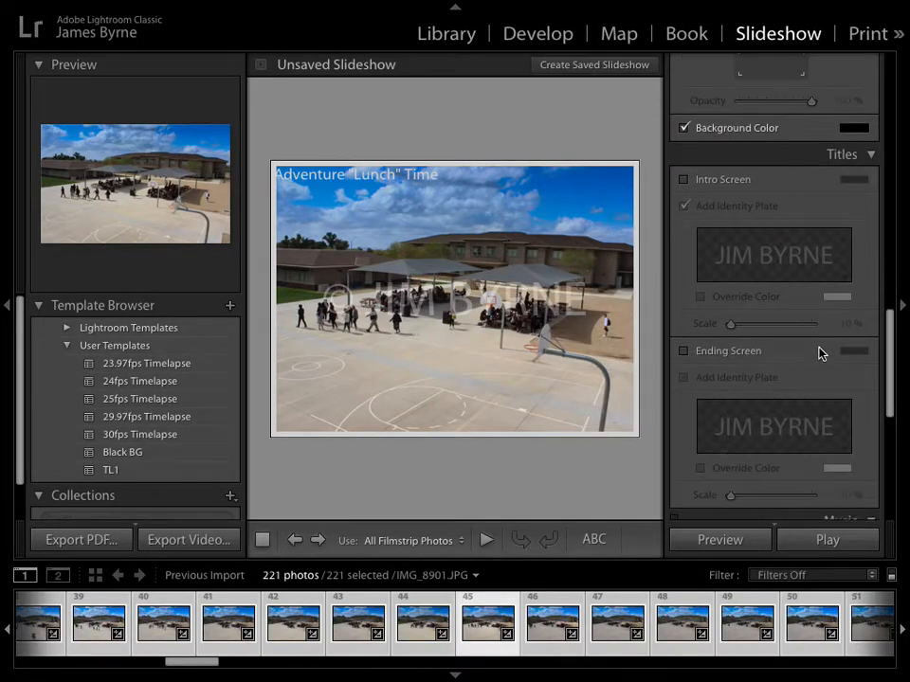
{"action": "left_click", "coordinate": [684, 178]}
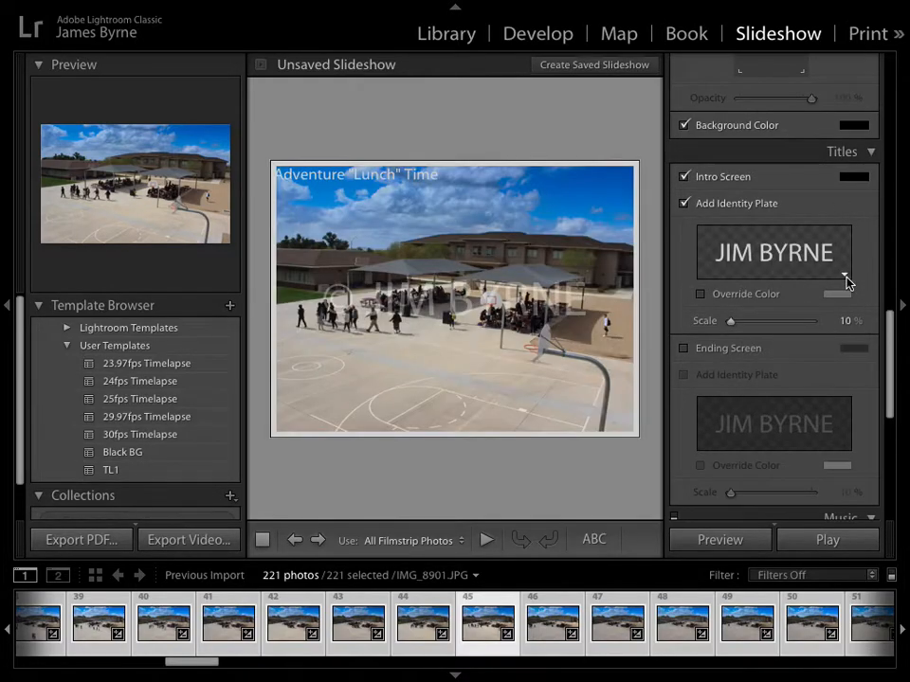
{"action": "left_click", "coordinate": [845, 282]}
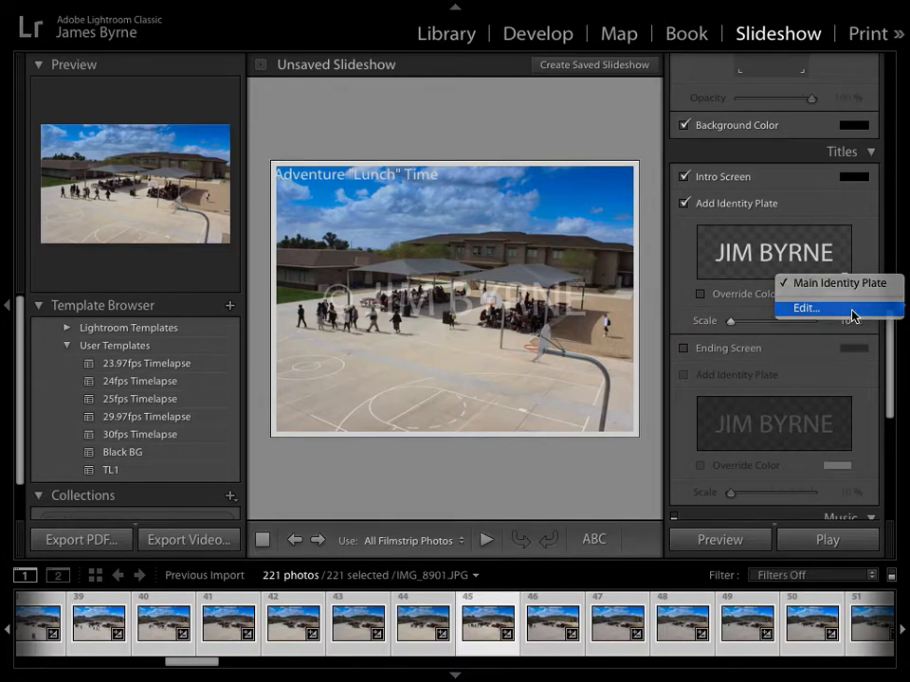
{"action": "left_click", "coordinate": [852, 309]}
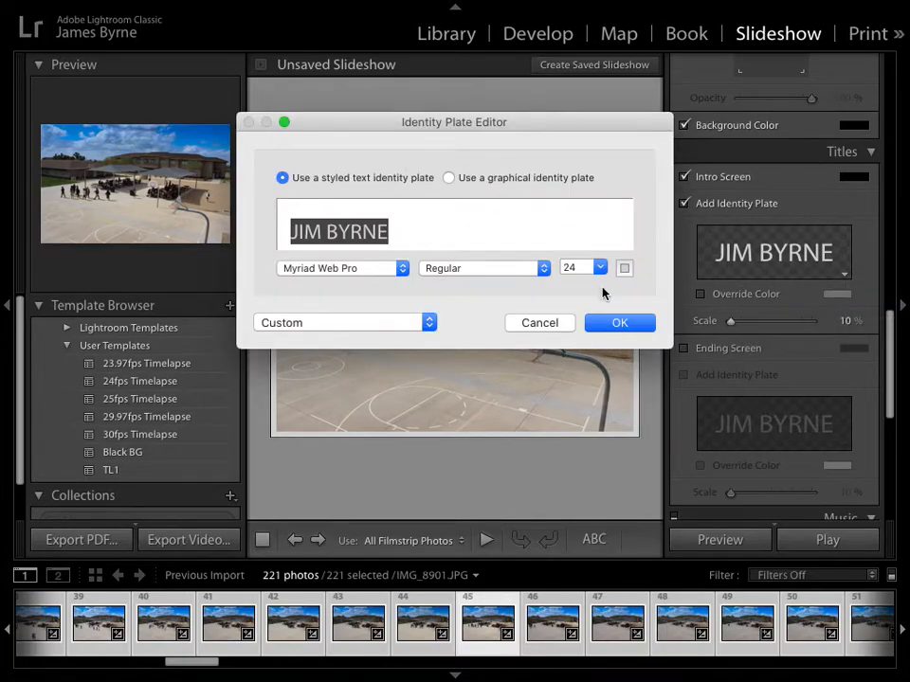
{"action": "type", "text": "Adventur"}
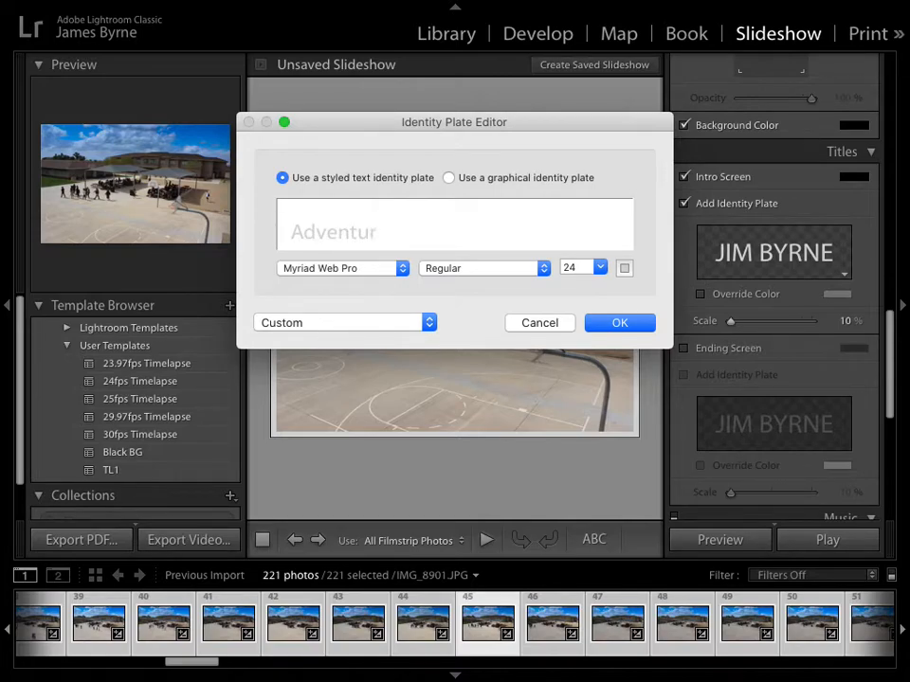
{"action": "type", "text": "e \"Lunch\" Time"}
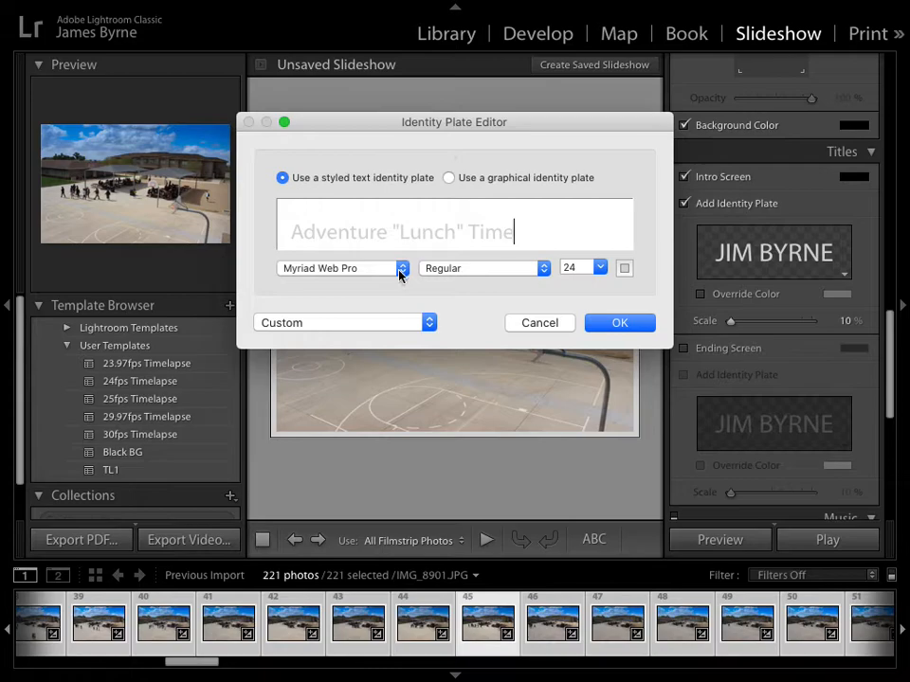
Choose the Star Jedi Hollow font and a golden yellow colour for the intro screen's identity plate
{"action": "left_click", "coordinate": [401, 269]}
{"action": "scroll", "coordinate": [332, 455], "scroll_direction": "down", "scroll_amount": 10}
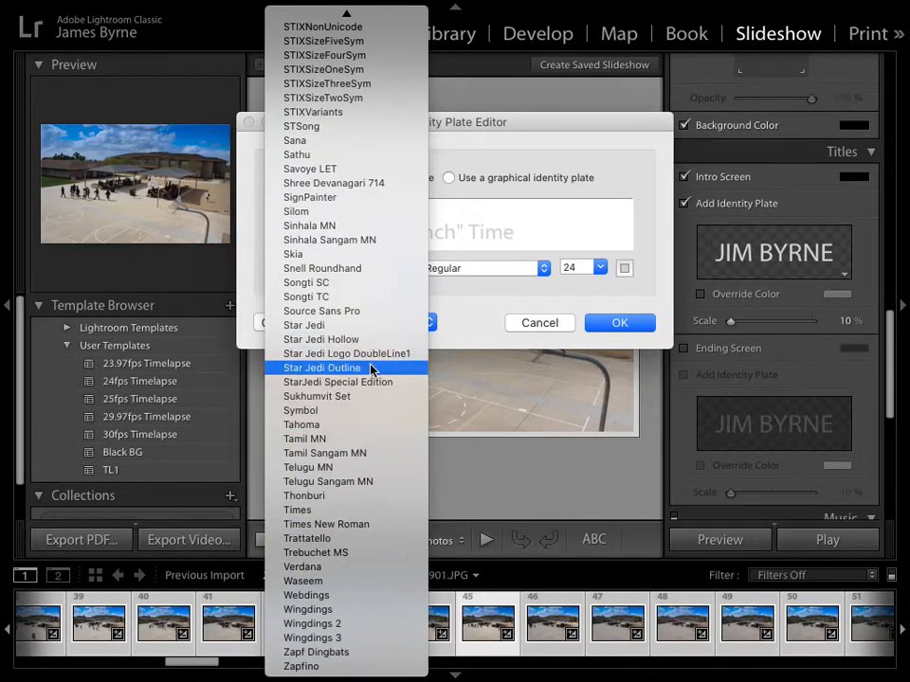
{"action": "left_click", "coordinate": [327, 340]}
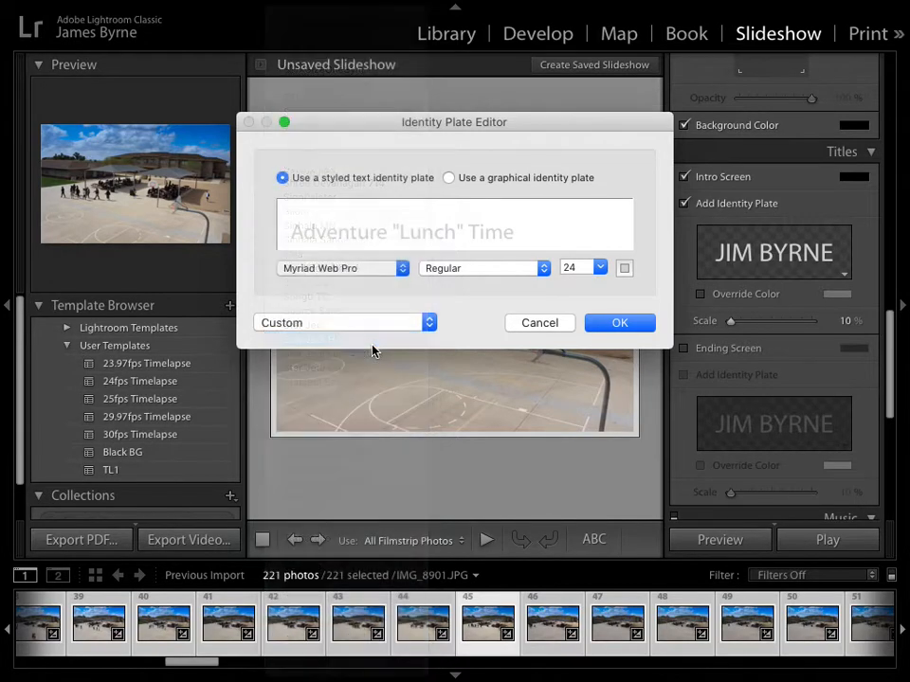
{"action": "left_click", "coordinate": [624, 269]}
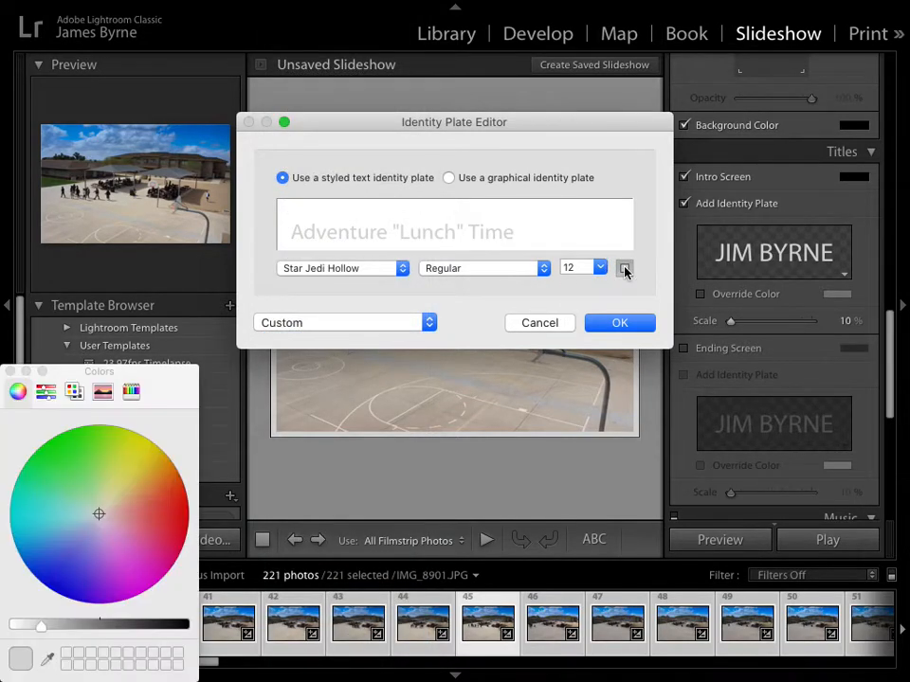
{"action": "left_click", "coordinate": [140, 452]}
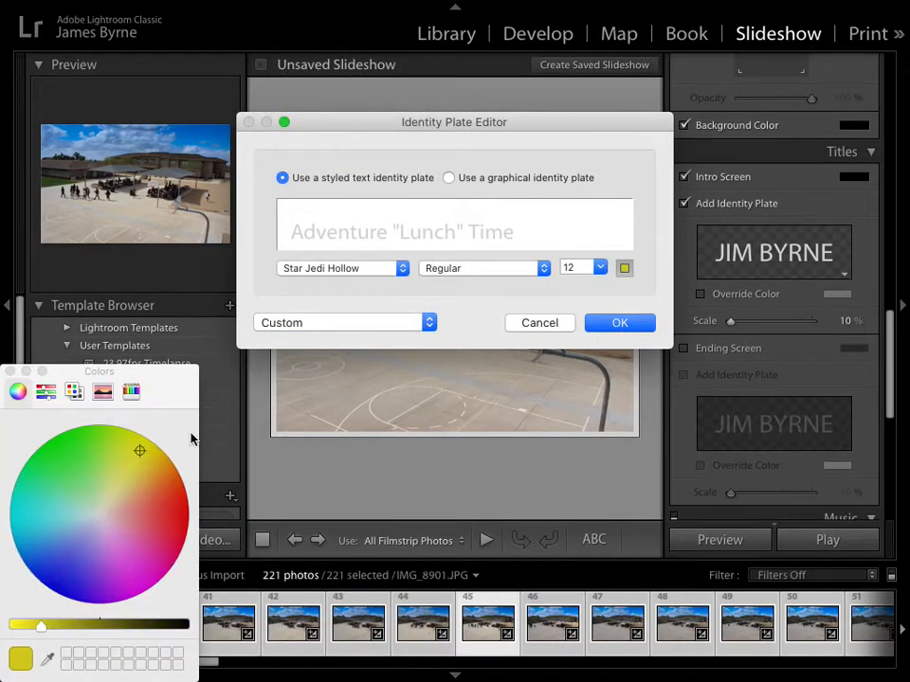
{"action": "left_click", "coordinate": [151, 448]}
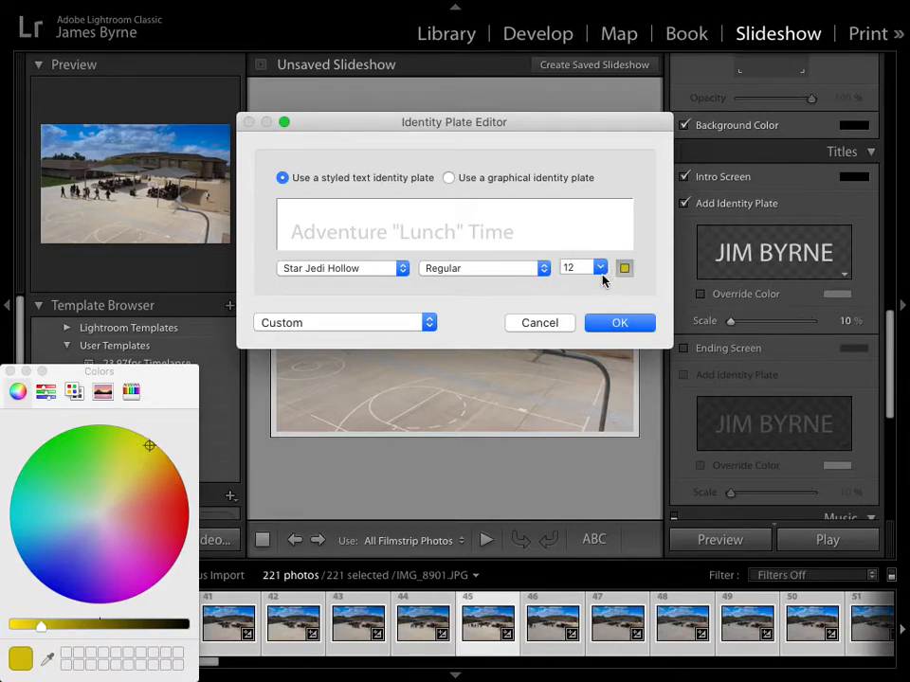
Set the intro identity plate's font size to 24, apply the edits and enlarge its scale to 92%
{"action": "left_click", "coordinate": [600, 267]}
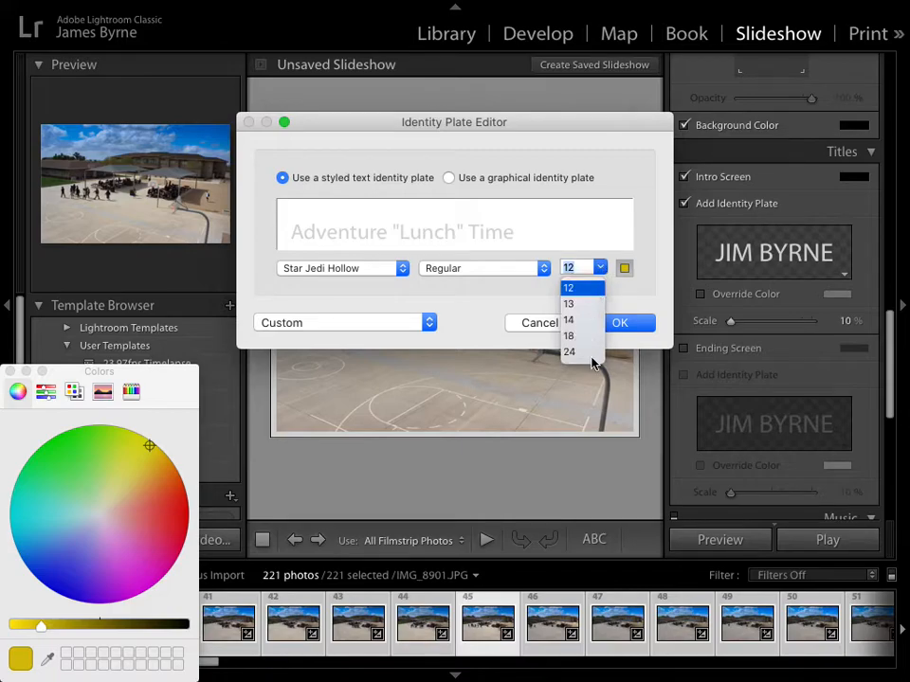
{"action": "left_click", "coordinate": [589, 356]}
{"action": "left_click", "coordinate": [624, 329]}
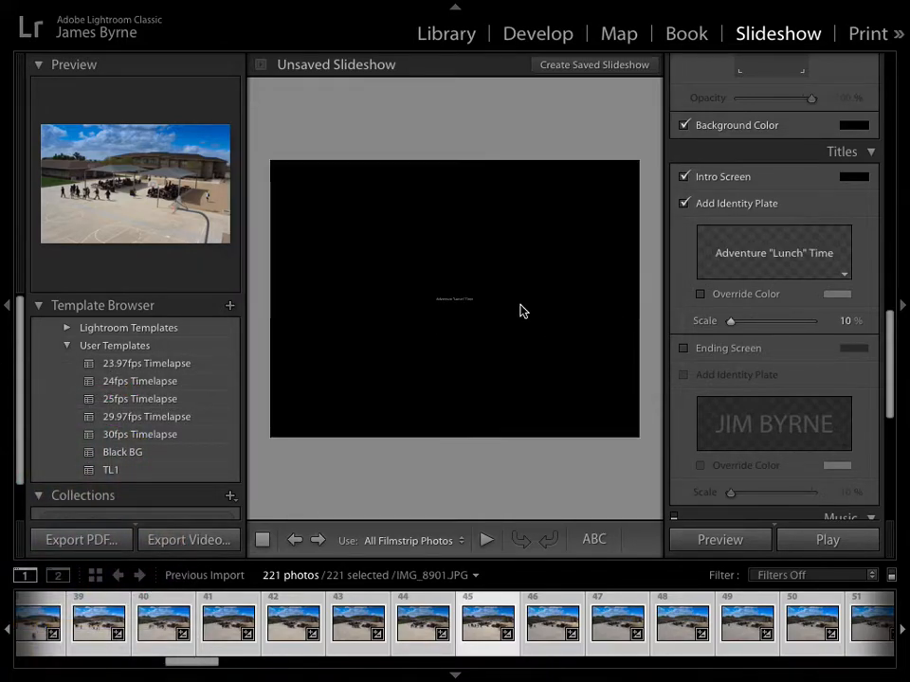
{"action": "left_click_drag", "start_coordinate": [731, 324], "coordinate": [808, 329]}
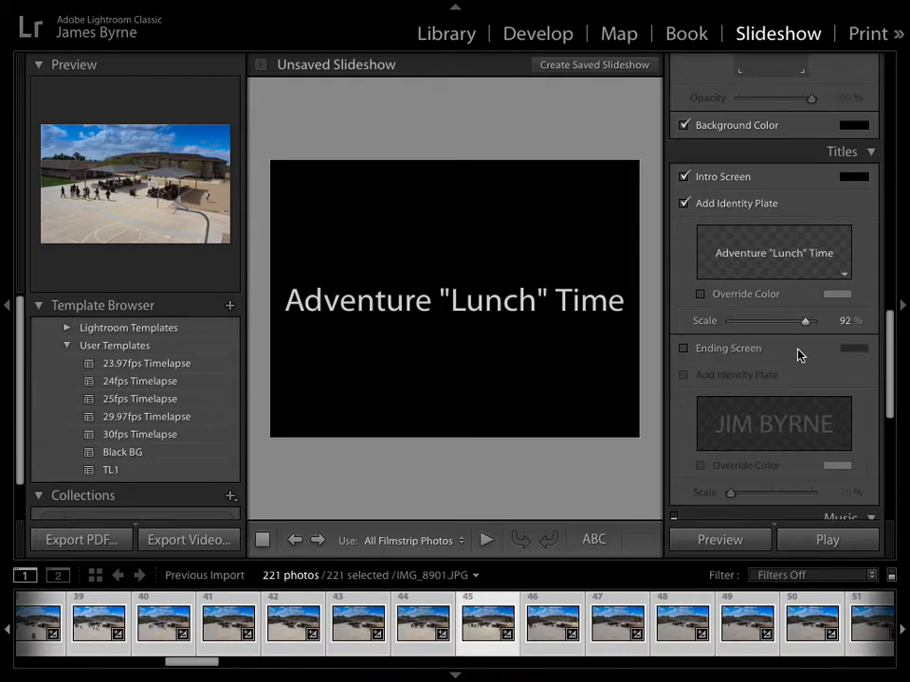
Turn on the ending screen and add an identity plate to it
{"action": "left_click", "coordinate": [684, 349]}
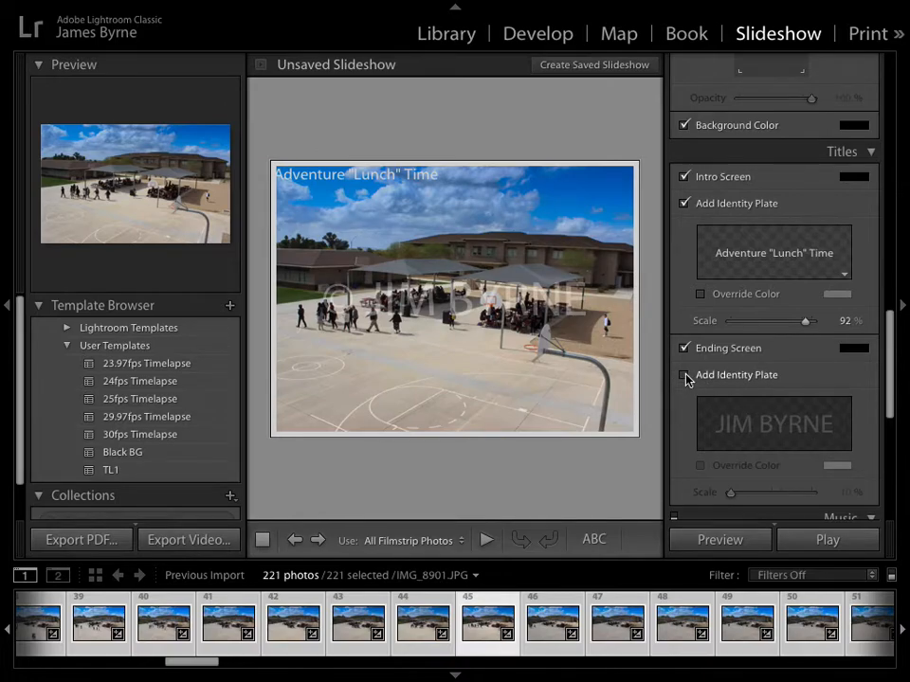
{"action": "left_click", "coordinate": [684, 375]}
{"action": "scroll", "coordinate": [815, 445], "scroll_direction": "down", "scroll_amount": 2}
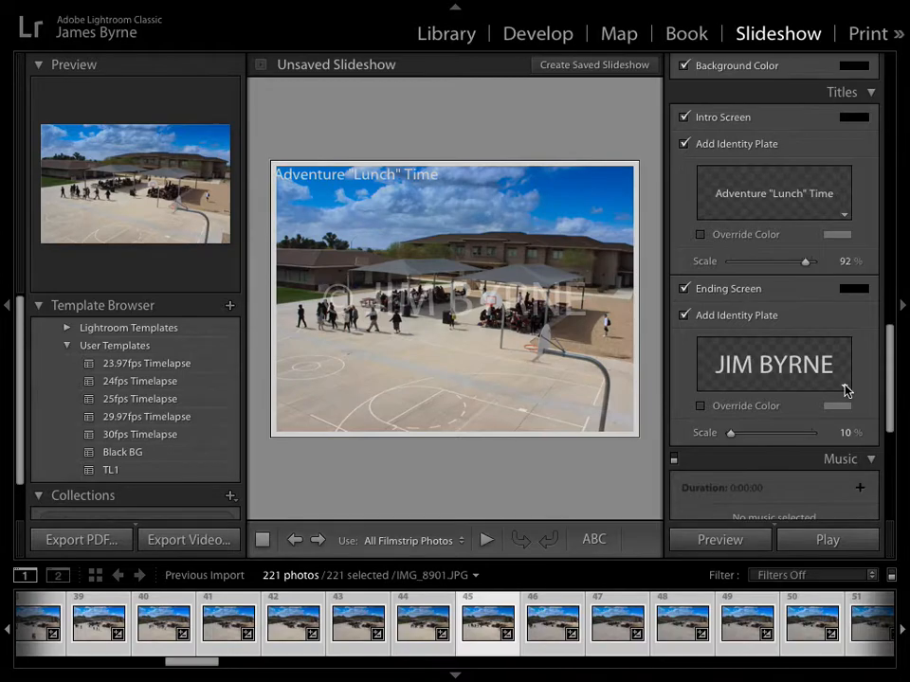
Replace the ending screen's identity plate text with "Fin"
{"action": "left_click", "coordinate": [845, 389]}
{"action": "left_click", "coordinate": [836, 417]}
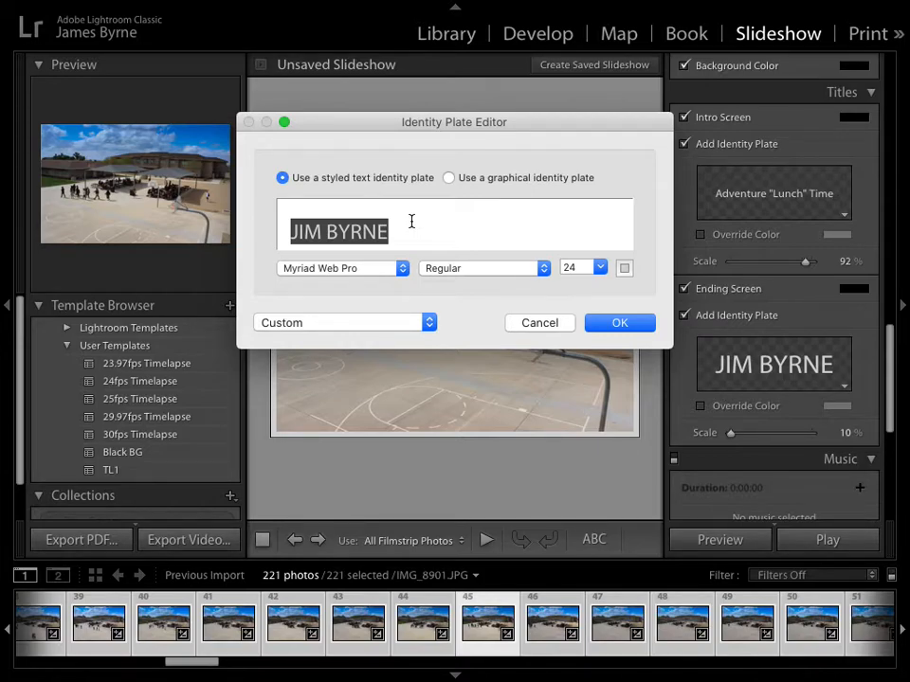
{"action": "key", "text": "BackSpace"}
{"action": "type", "text": "El Fin"}
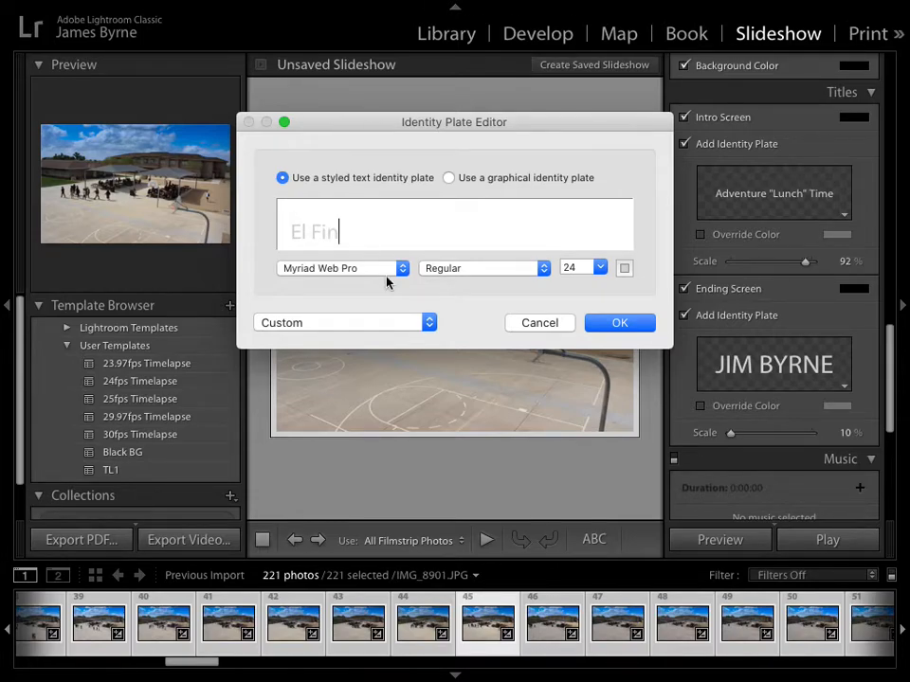
{"action": "left_click", "coordinate": [312, 229]}
{"action": "key", "text": "BackSpace"}
{"action": "key", "text": "BackSpace"}
{"action": "key", "text": "BackSpace"}
Try the Star Jedi Hollow font on the ending screen's identity plate text
{"action": "left_click", "coordinate": [406, 269]}
{"action": "scroll", "coordinate": [343, 494], "scroll_direction": "down", "scroll_amount": 10}
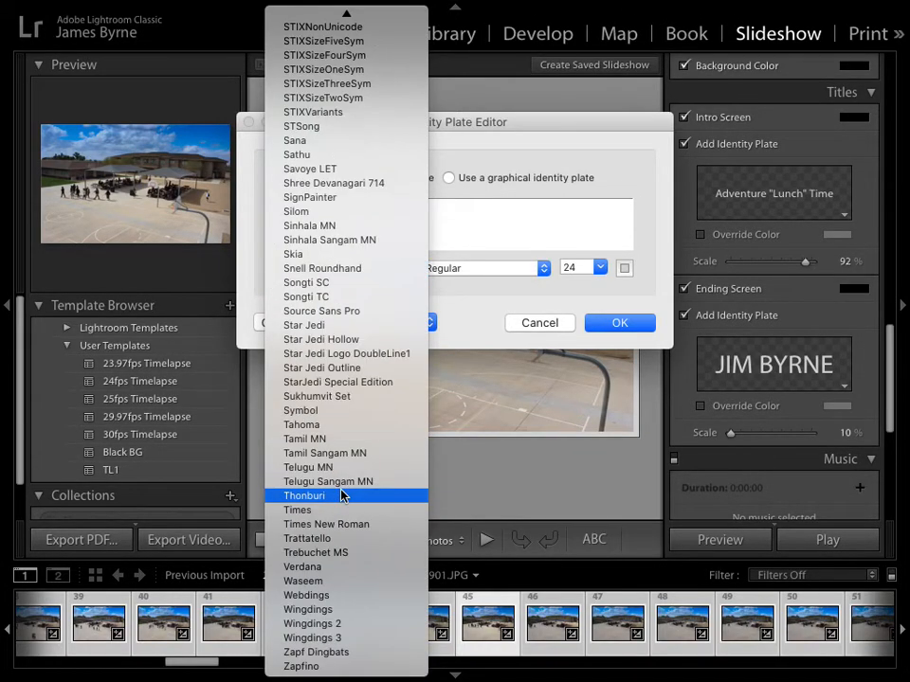
{"action": "left_click", "coordinate": [353, 340]}
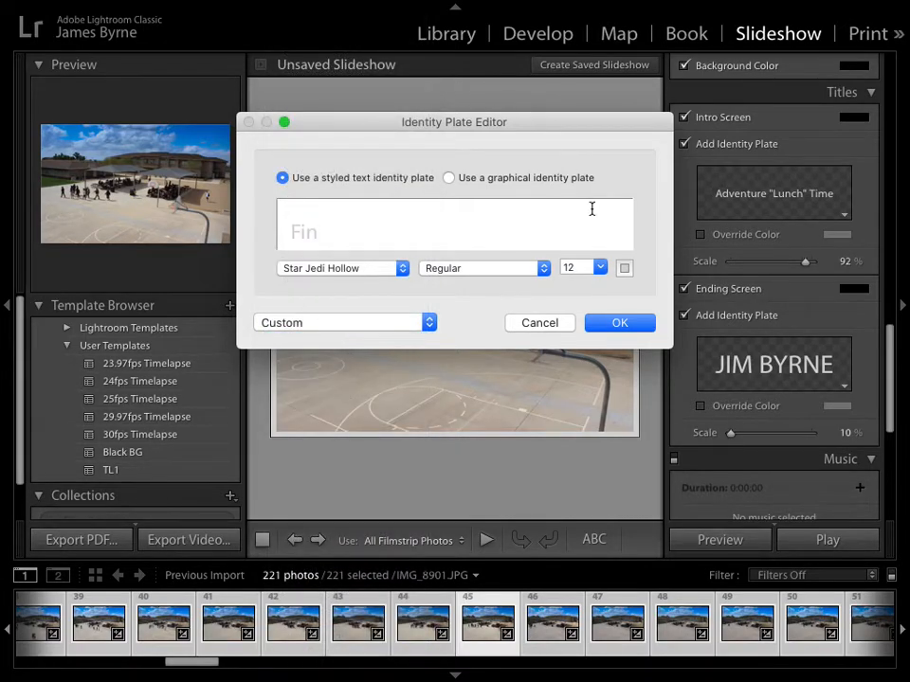
Change the ending identity plate's font to Brush Script MT
{"action": "left_click", "coordinate": [398, 269]}
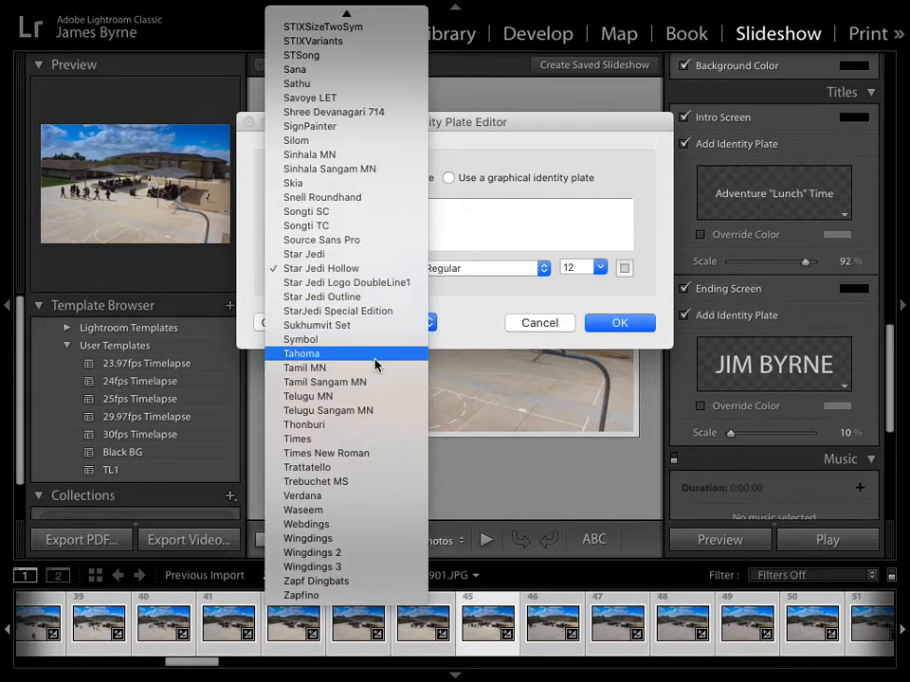
{"action": "scroll", "coordinate": [375, 364], "scroll_direction": "up", "scroll_amount": 20}
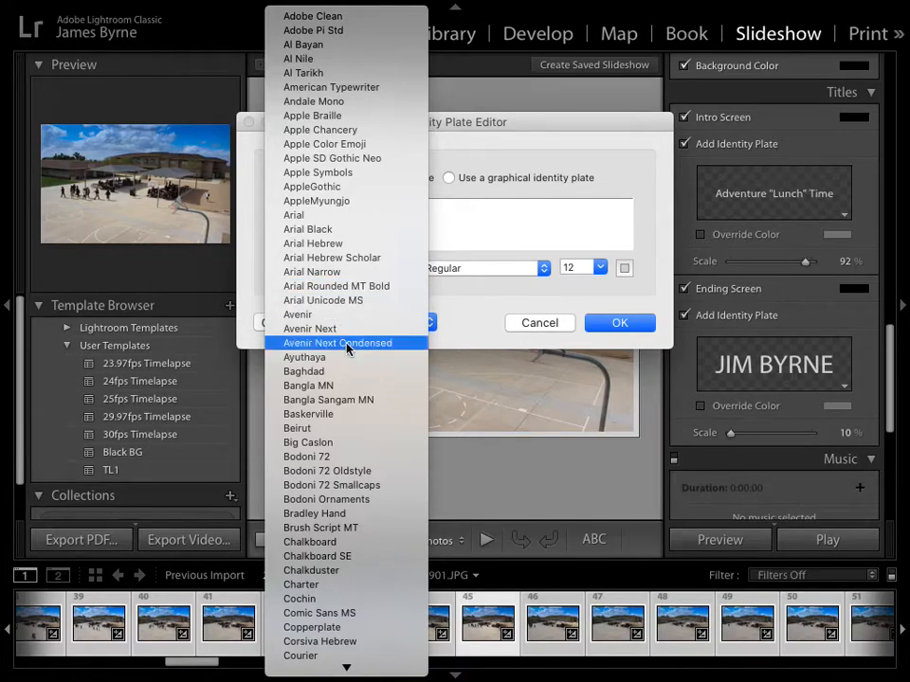
{"action": "scroll", "coordinate": [329, 462], "scroll_direction": "down", "scroll_amount": 1}
{"action": "scroll", "coordinate": [330, 461], "scroll_direction": "down", "scroll_amount": 4}
{"action": "left_click", "coordinate": [328, 458]}
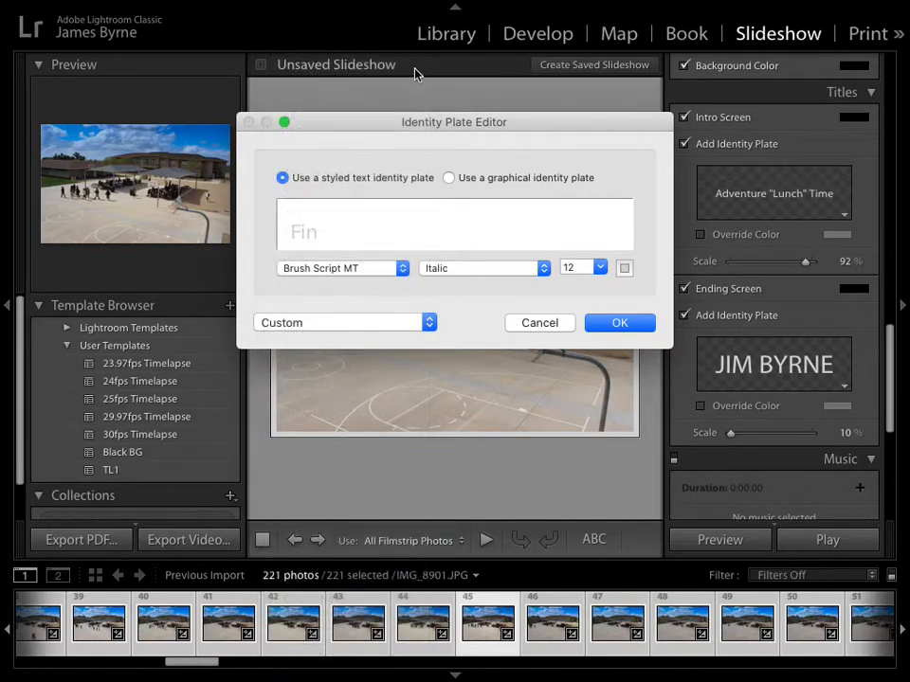
Apply the ending identity plate's text edits and enlarge its scale to 100%
{"action": "left_click", "coordinate": [542, 268]}
{"action": "left_click", "coordinate": [602, 305]}
{"action": "left_click", "coordinate": [619, 324]}
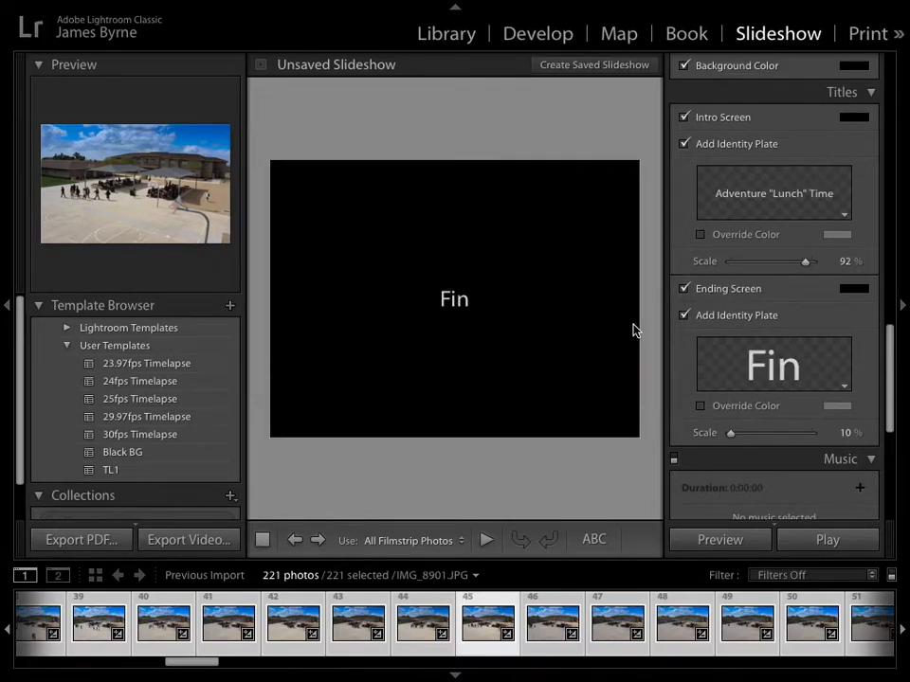
{"action": "left_click_drag", "start_coordinate": [730, 436], "coordinate": [846, 445]}
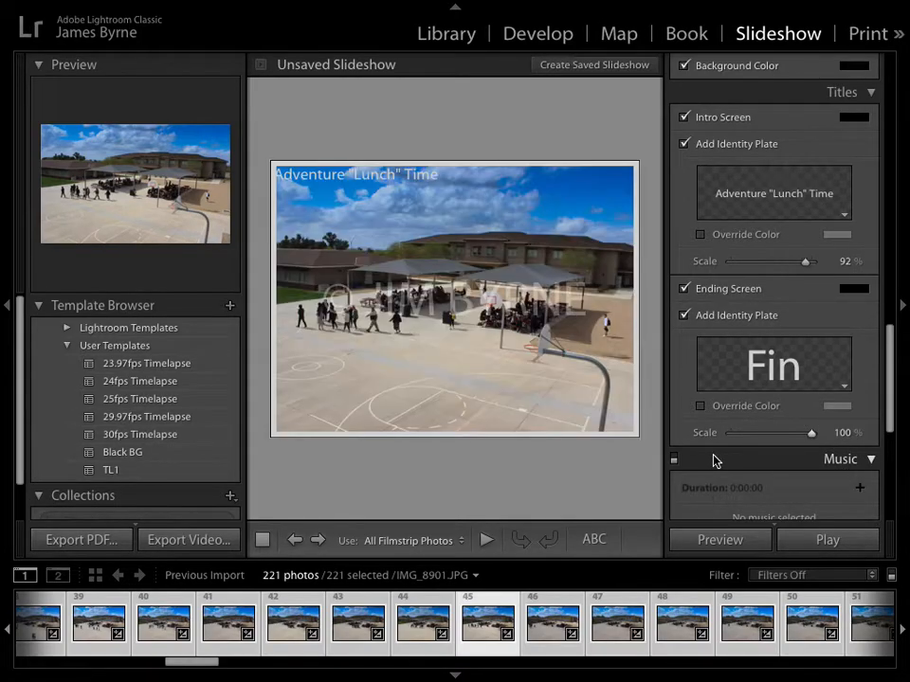
Add Bro_Time.mp3 from the Downloads folder as the slideshow's music
{"action": "scroll", "coordinate": [793, 453], "scroll_direction": "down", "scroll_amount": 3}
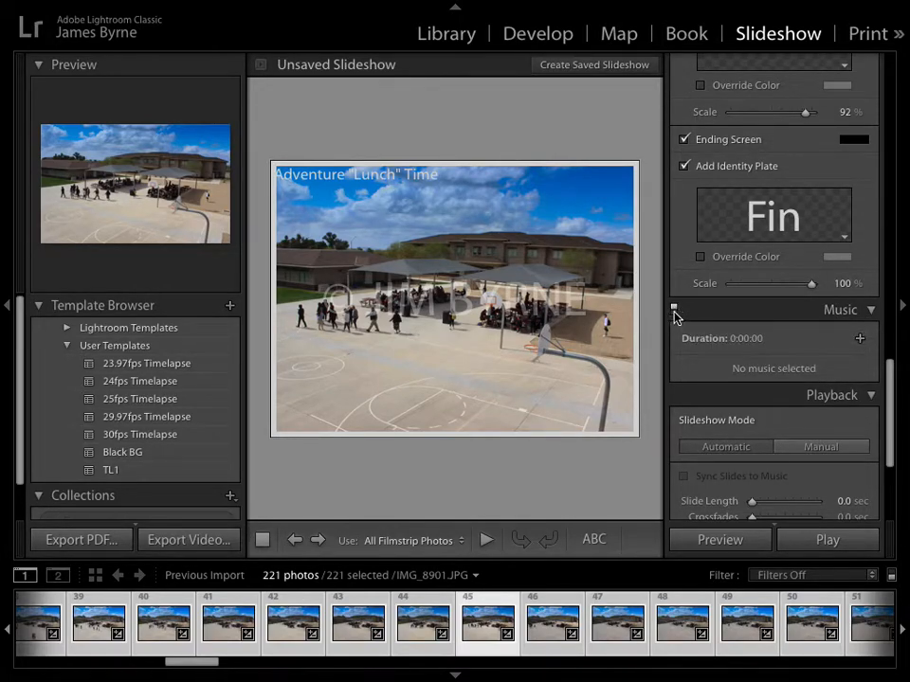
{"action": "left_click", "coordinate": [860, 340]}
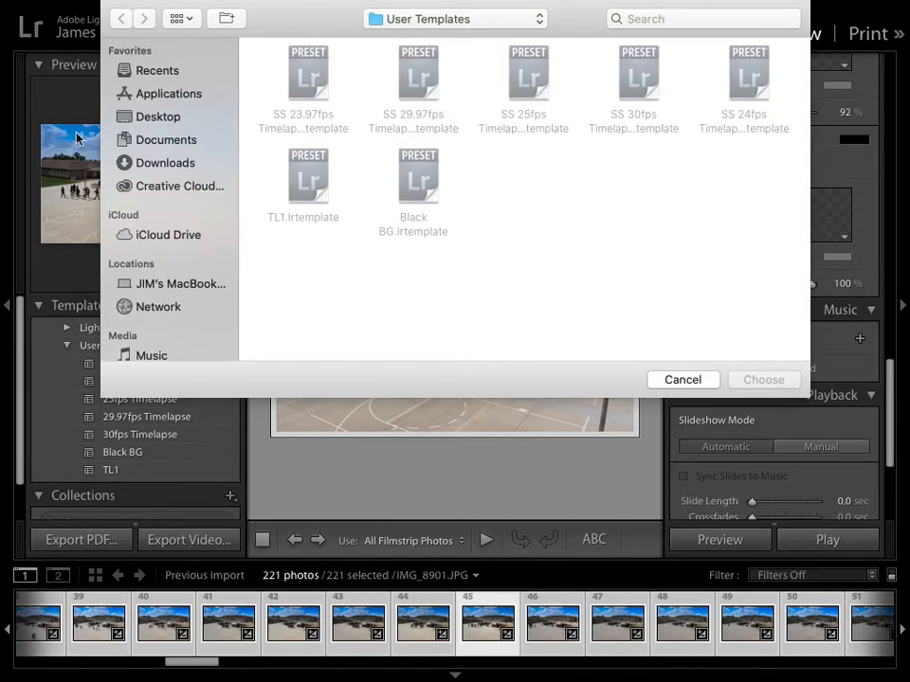
{"action": "left_click", "coordinate": [158, 163]}
{"action": "left_click", "coordinate": [297, 78]}
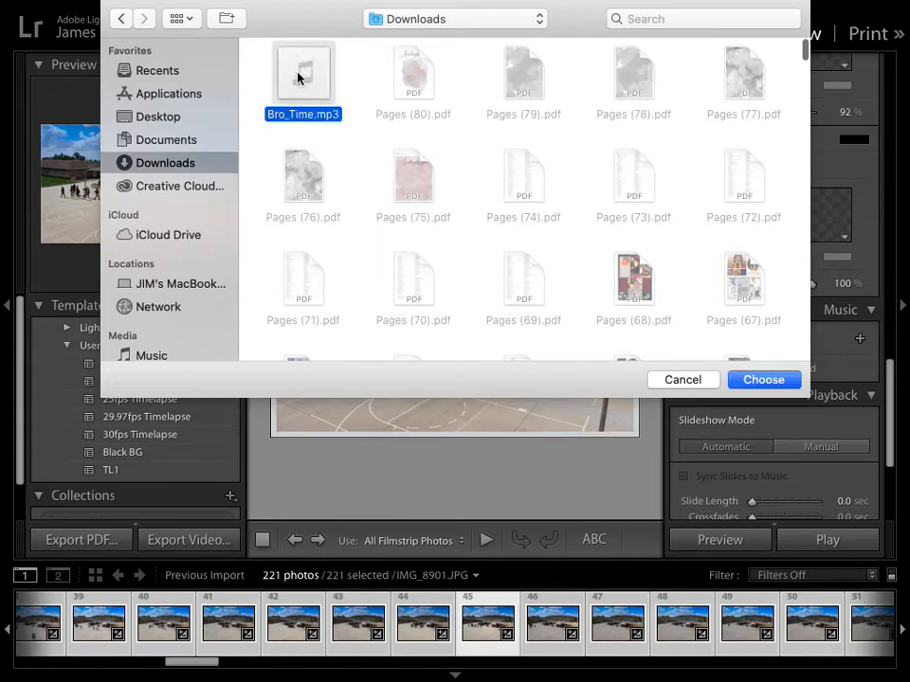
{"action": "left_click", "coordinate": [776, 379]}
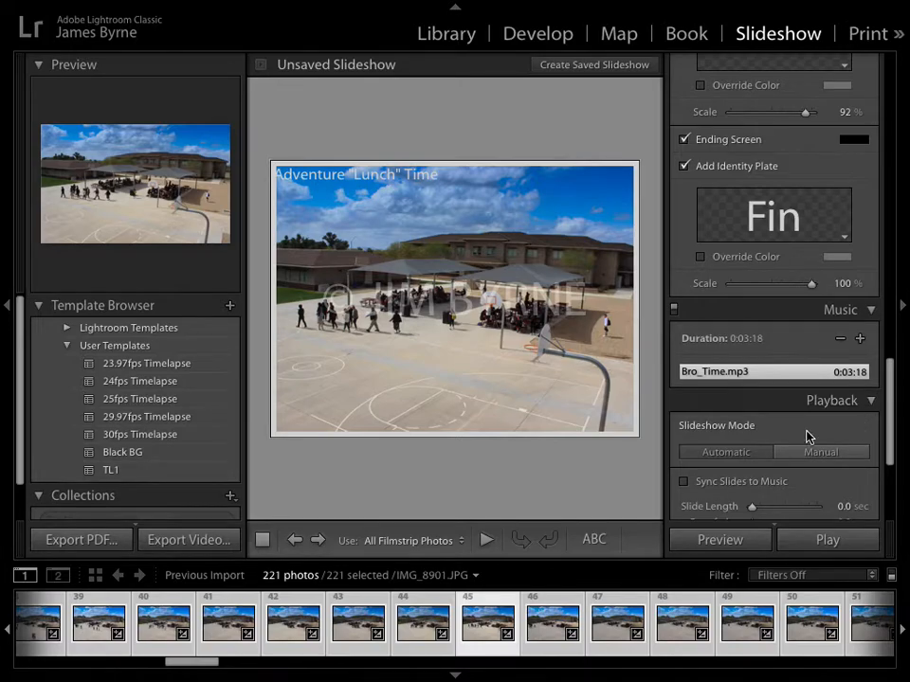
Export the slideshow as a video named "Adventure Lunch Time" to the Desktop
{"action": "scroll", "coordinate": [807, 436], "scroll_direction": "down", "scroll_amount": 5}
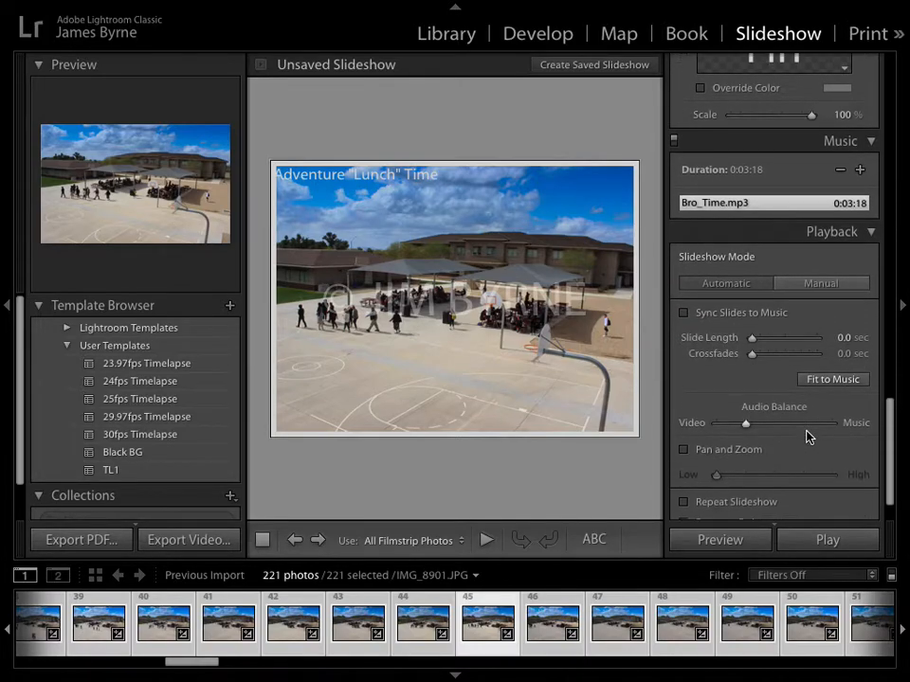
{"action": "scroll", "coordinate": [807, 436], "scroll_direction": "down", "scroll_amount": 2}
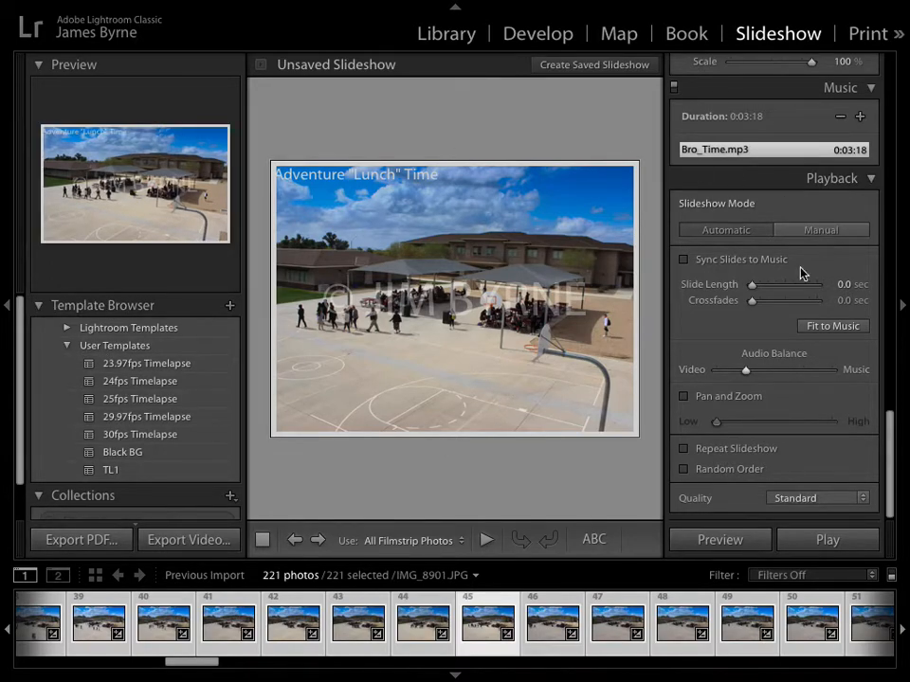
{"action": "left_click", "coordinate": [186, 548]}
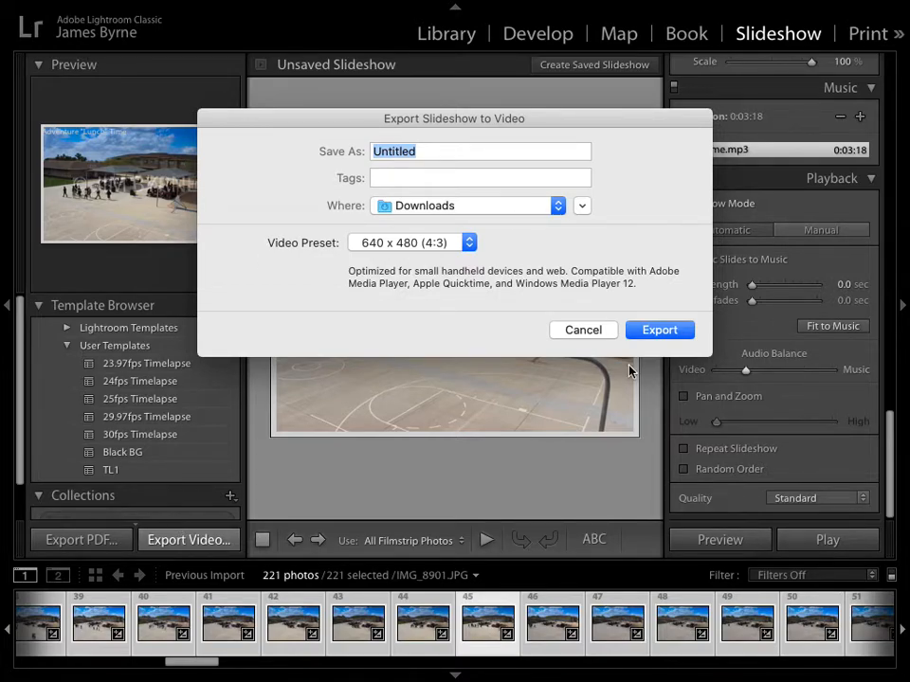
{"action": "type", "text": "Adven"}
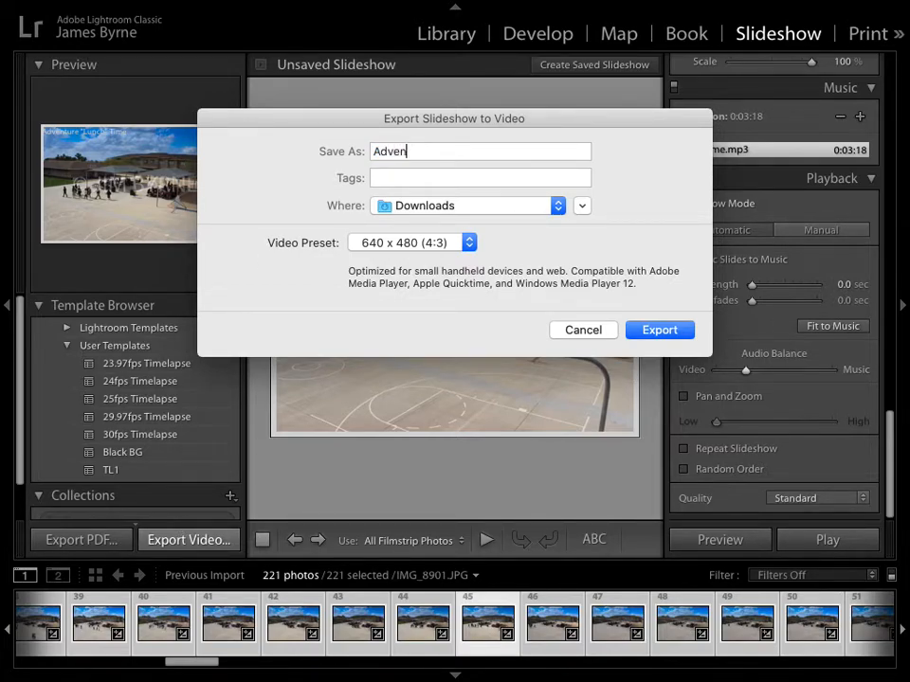
{"action": "type", "text": "ture Lunch Time"}
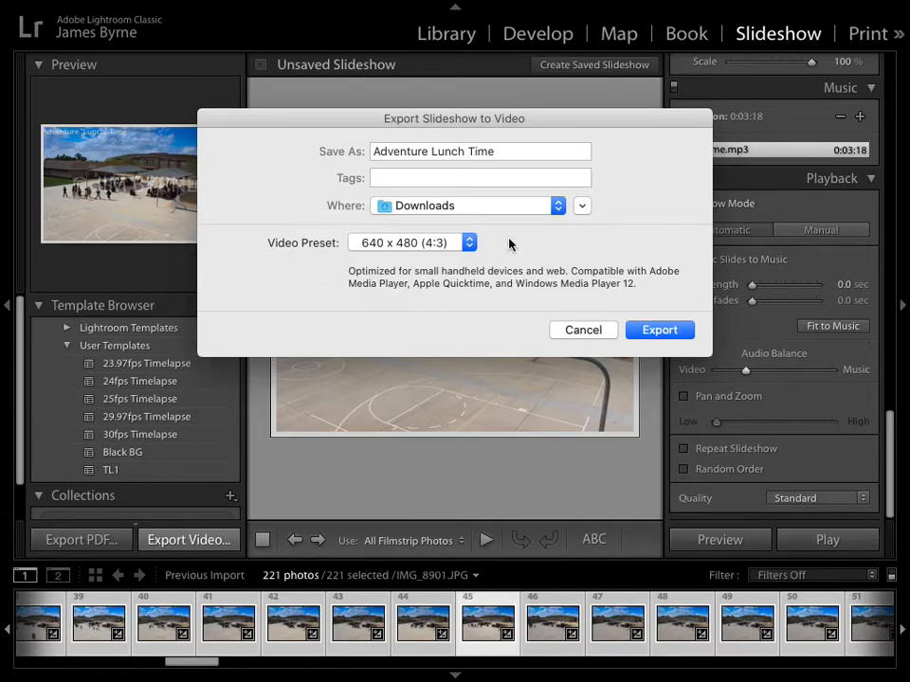
{"action": "left_click", "coordinate": [558, 205]}
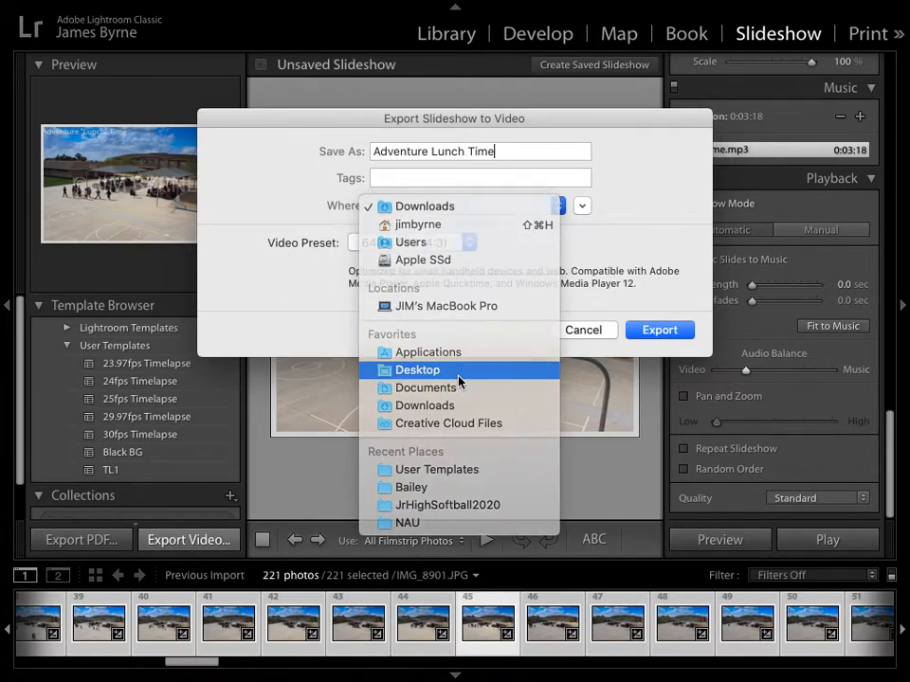
{"action": "left_click", "coordinate": [460, 374]}
{"action": "left_click", "coordinate": [671, 332]}
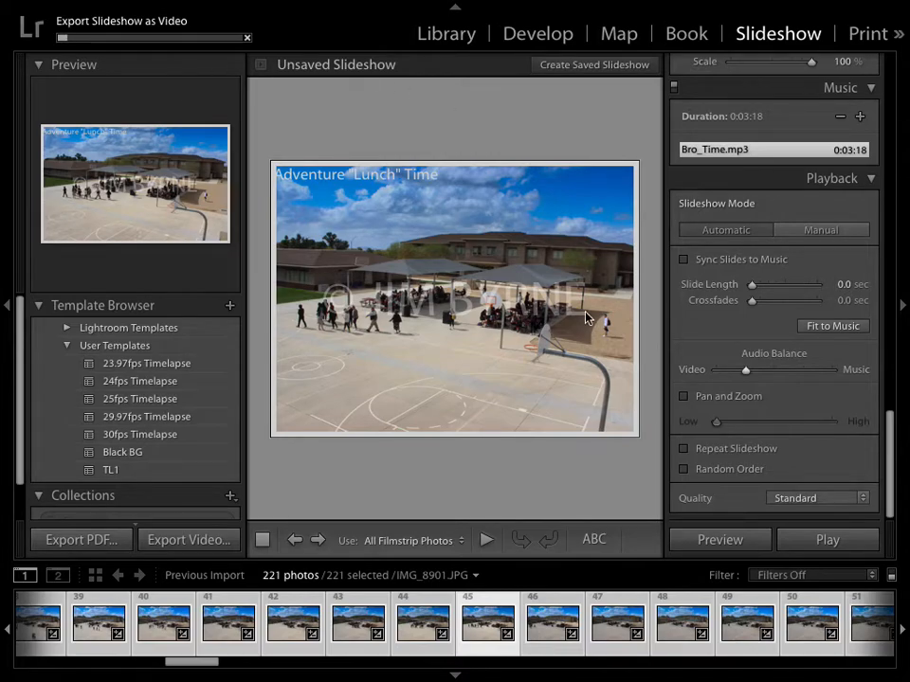
{"action": "mouse_move", "coordinate": [417, 5]}
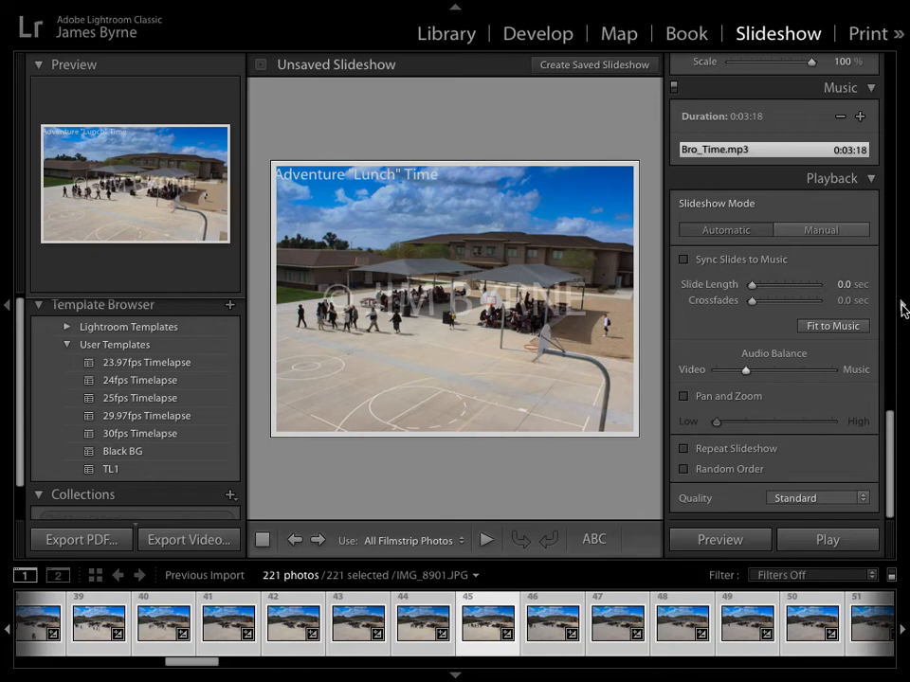
{"action": "left_click", "coordinate": [25, 11]}
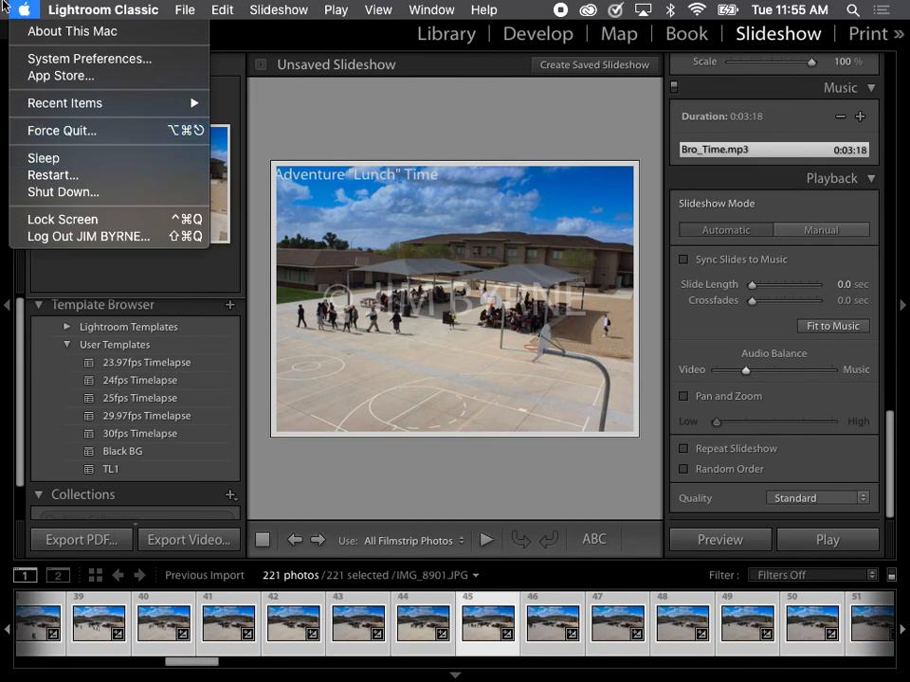
{"action": "left_click", "coordinate": [608, 276]}
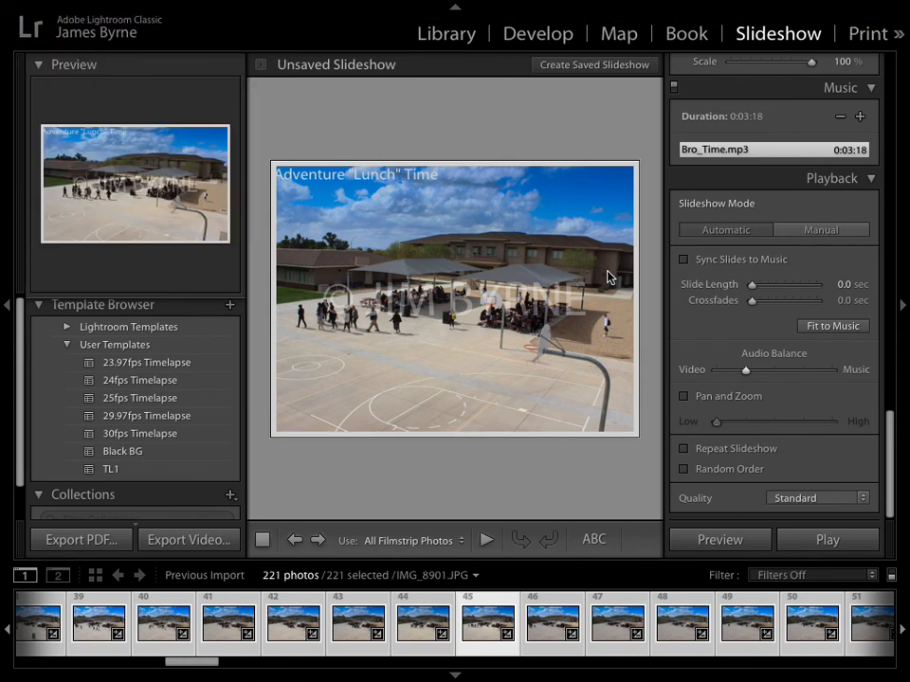